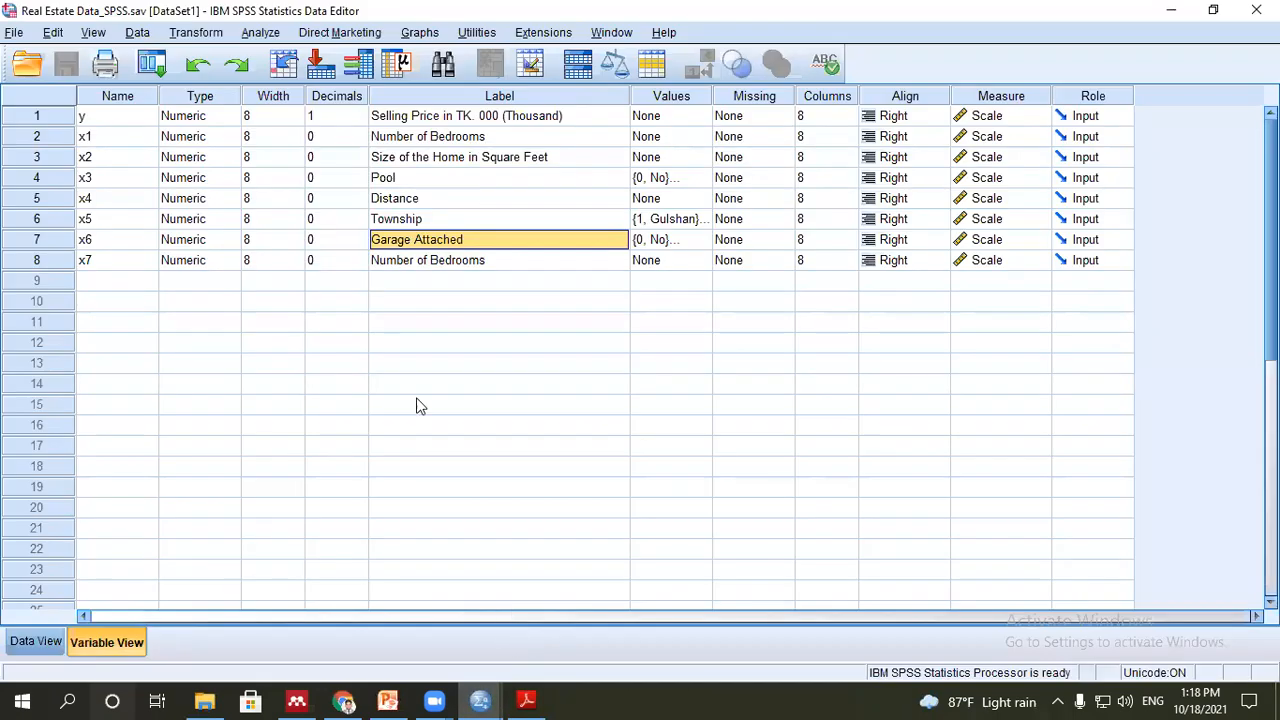
- Show the real estate data values, then create a new syntax file and leave two blank lines at its start
click(58, 638)
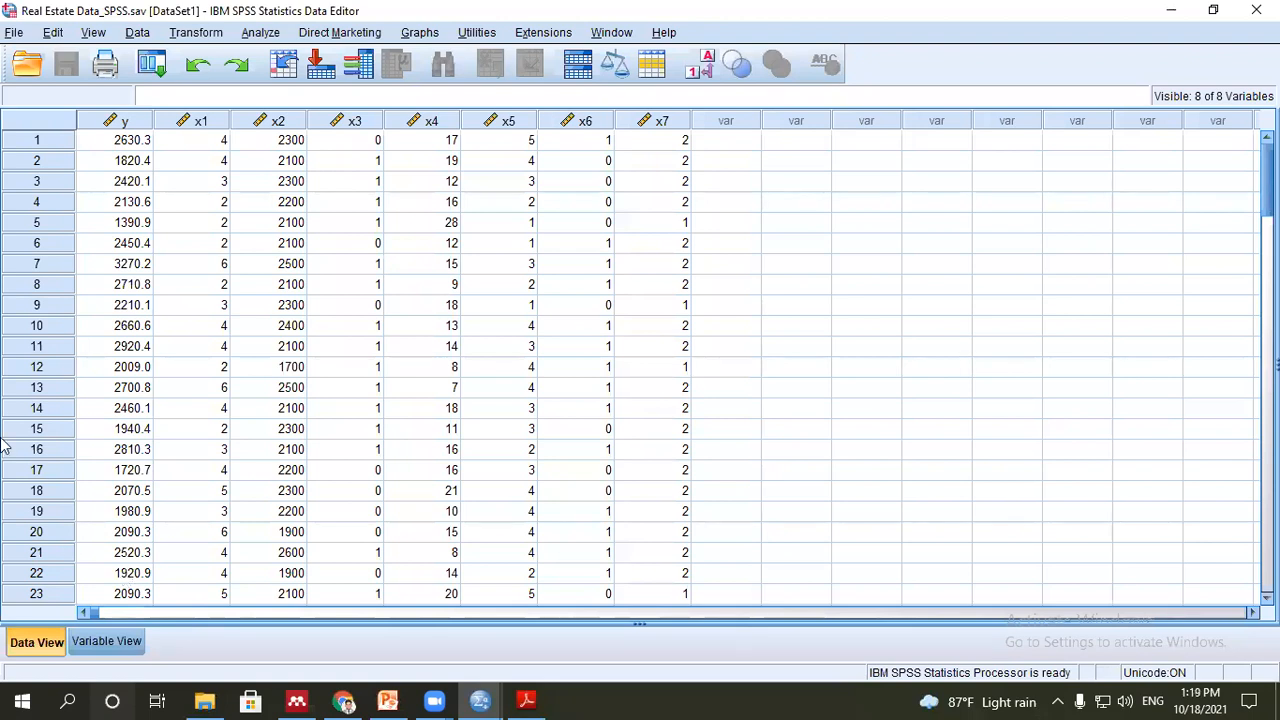
click(14, 32)
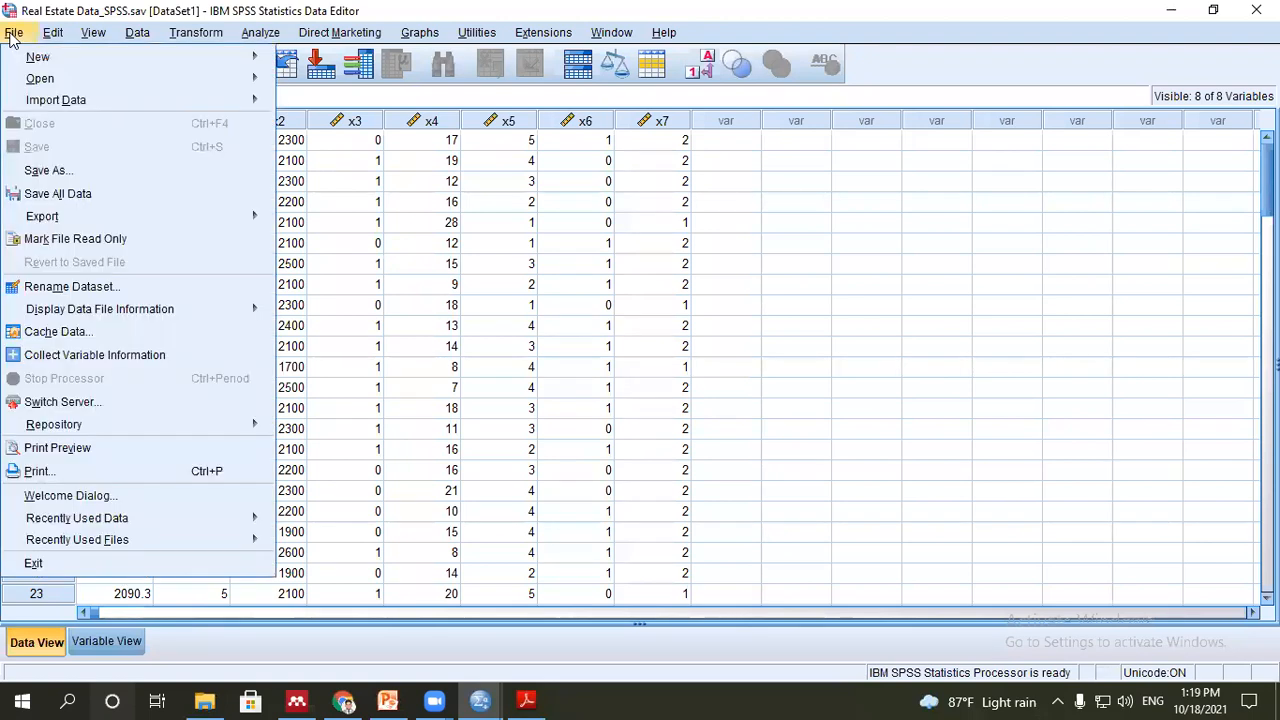
mouse_move(200, 57)
click(345, 90)
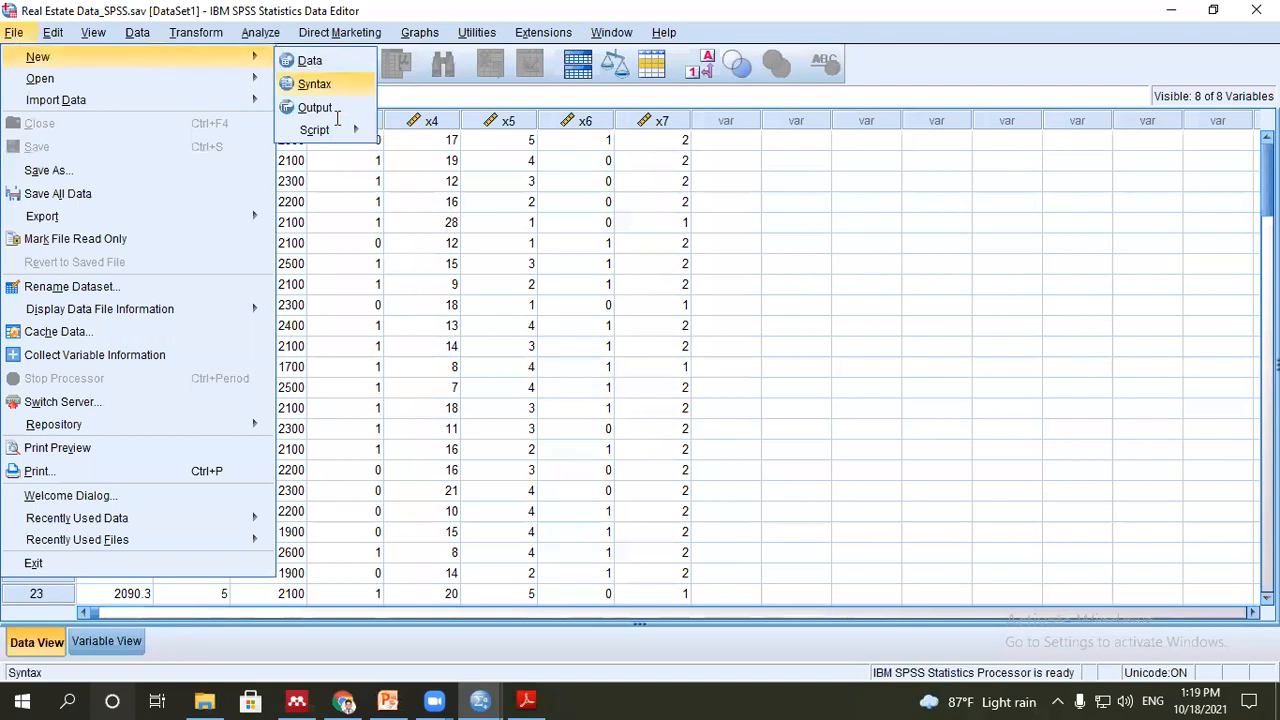
key(Return)
key(Return)
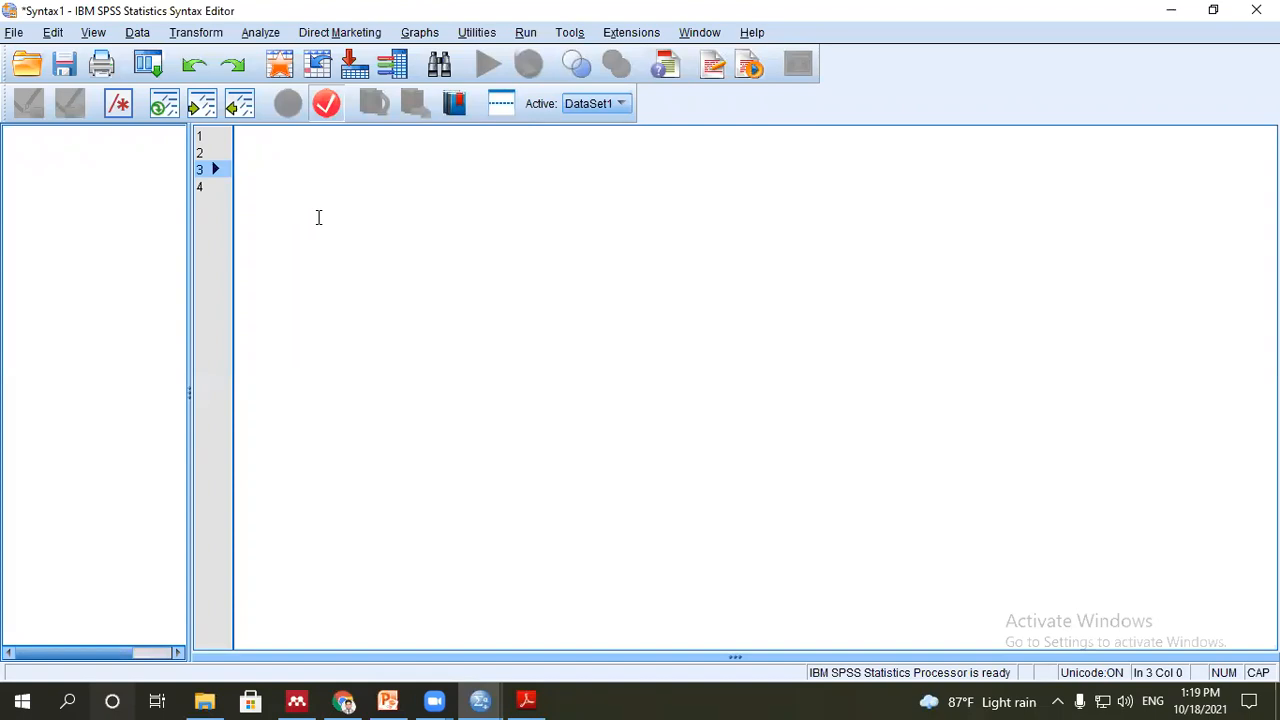
- Write the command DESCRIPTIVES VARIABLES = y on line 3 of the syntax and start a new line
text(DES)
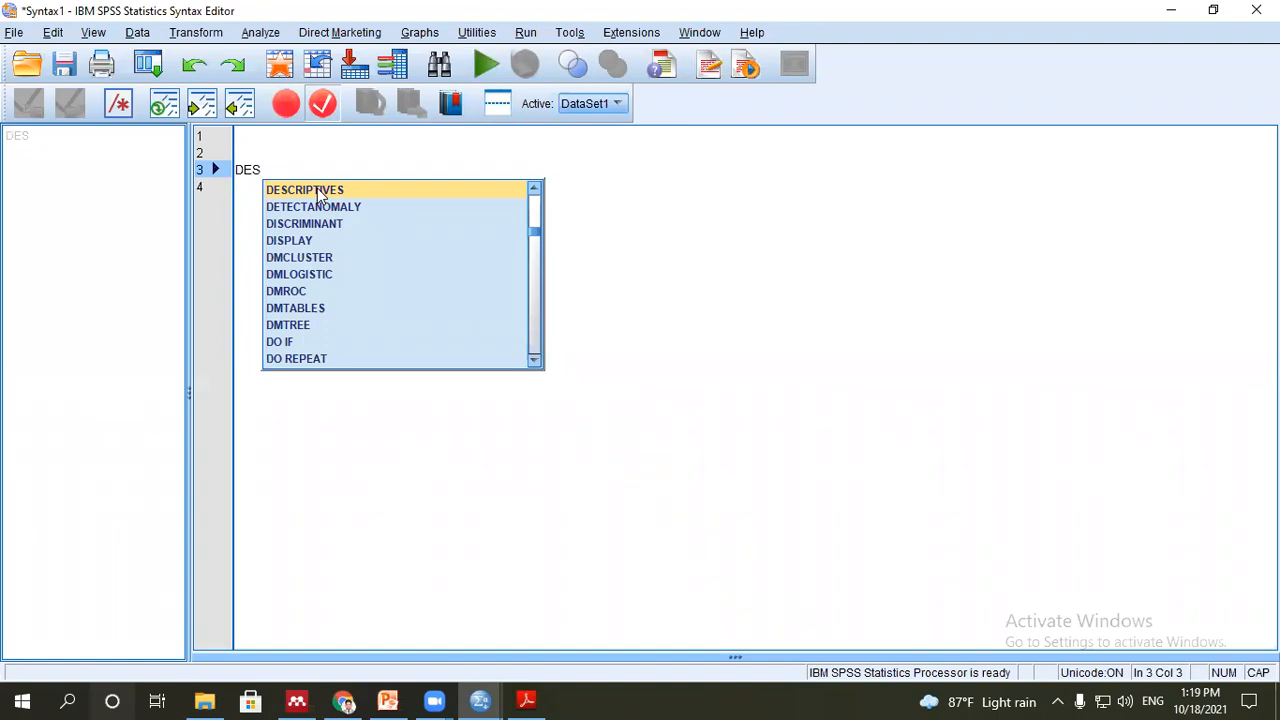
double_click(320, 190)
click(349, 170)
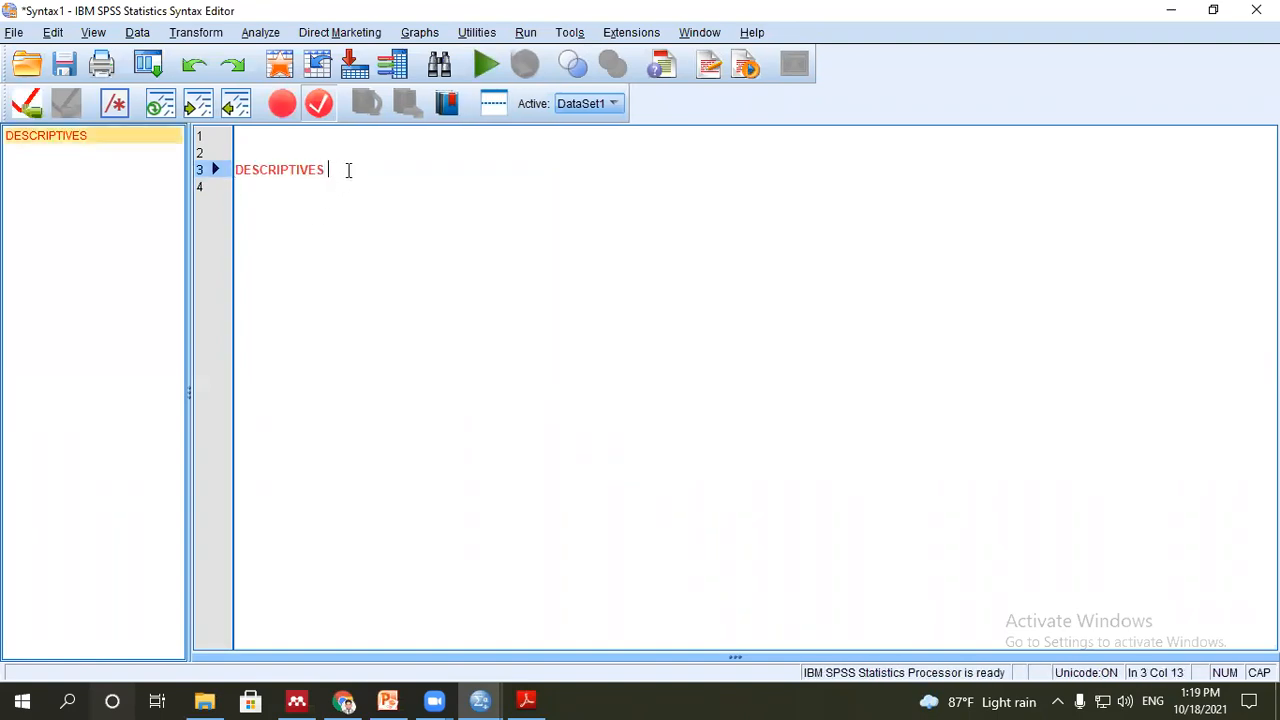
text(VARIABL)
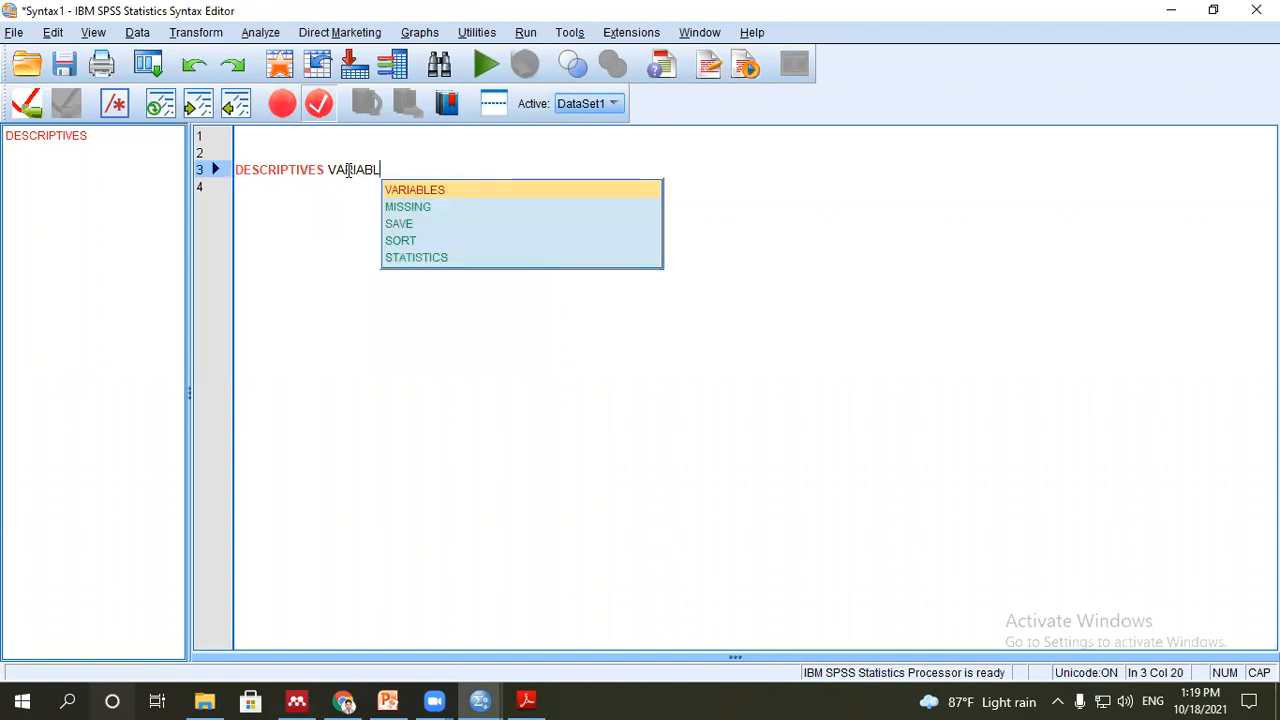
double_click(416, 189)
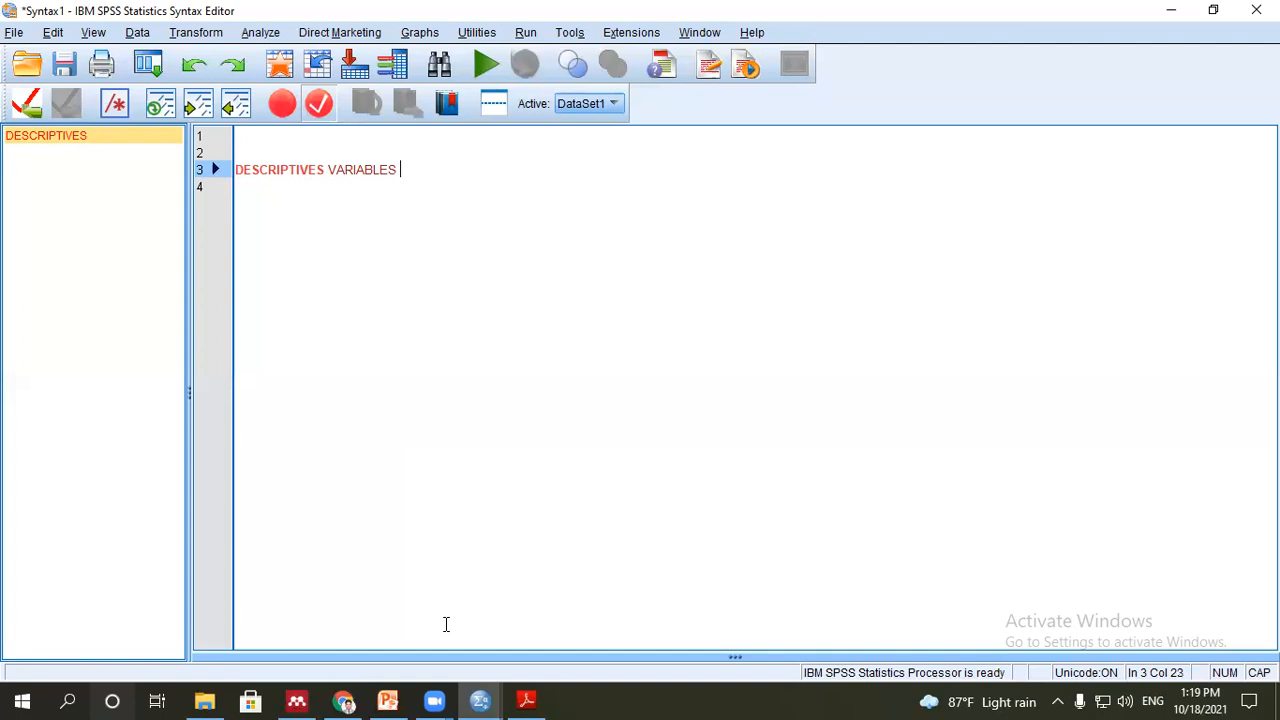
text(= Y)
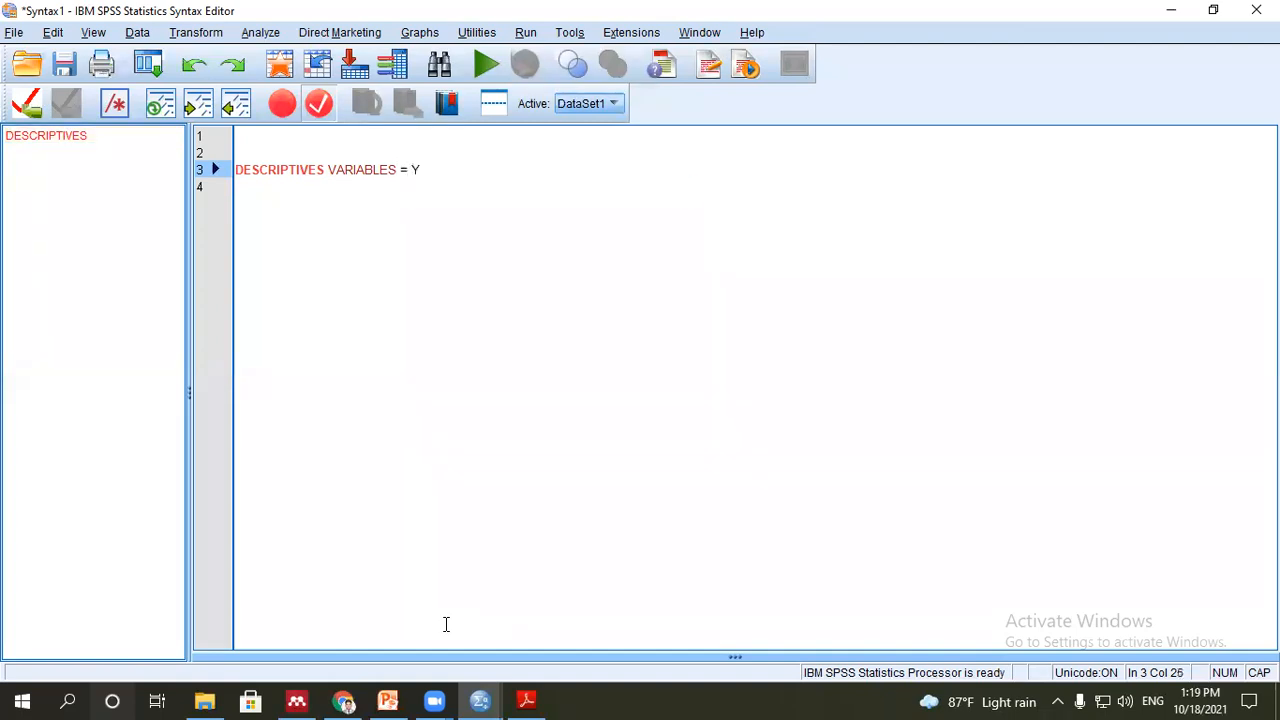
key(BackSpace)
text(y)
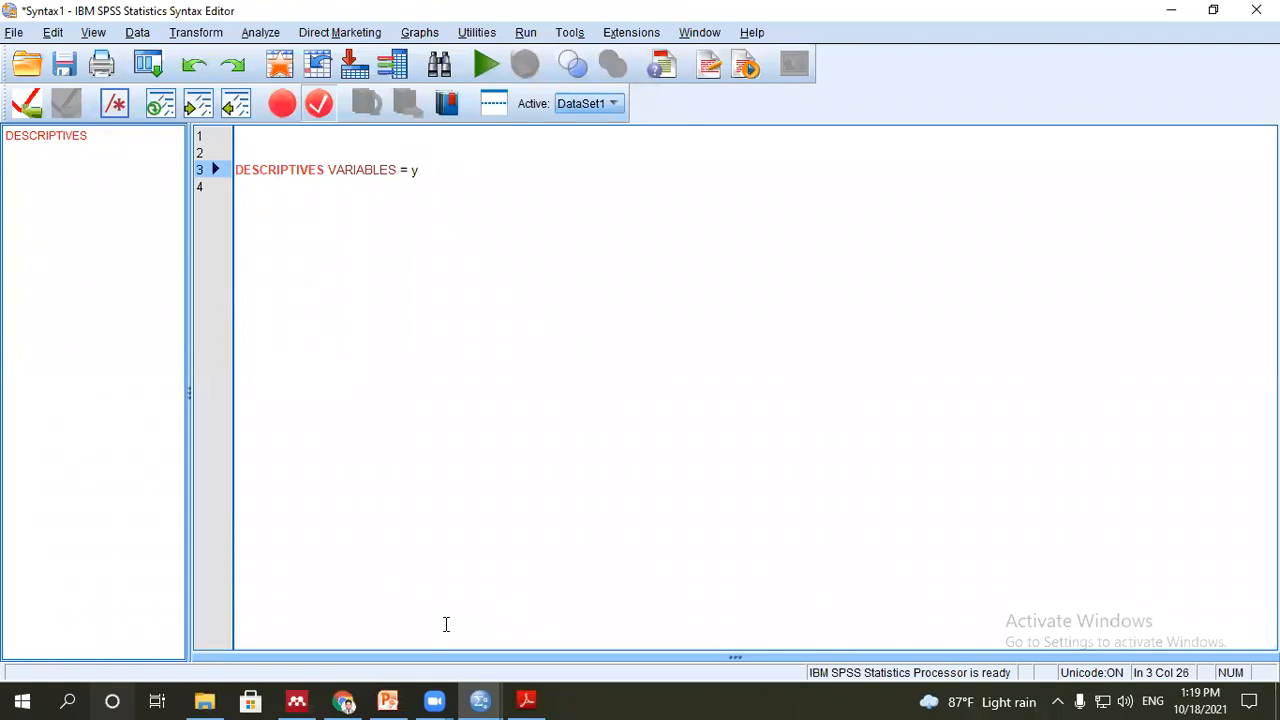
key(Return)
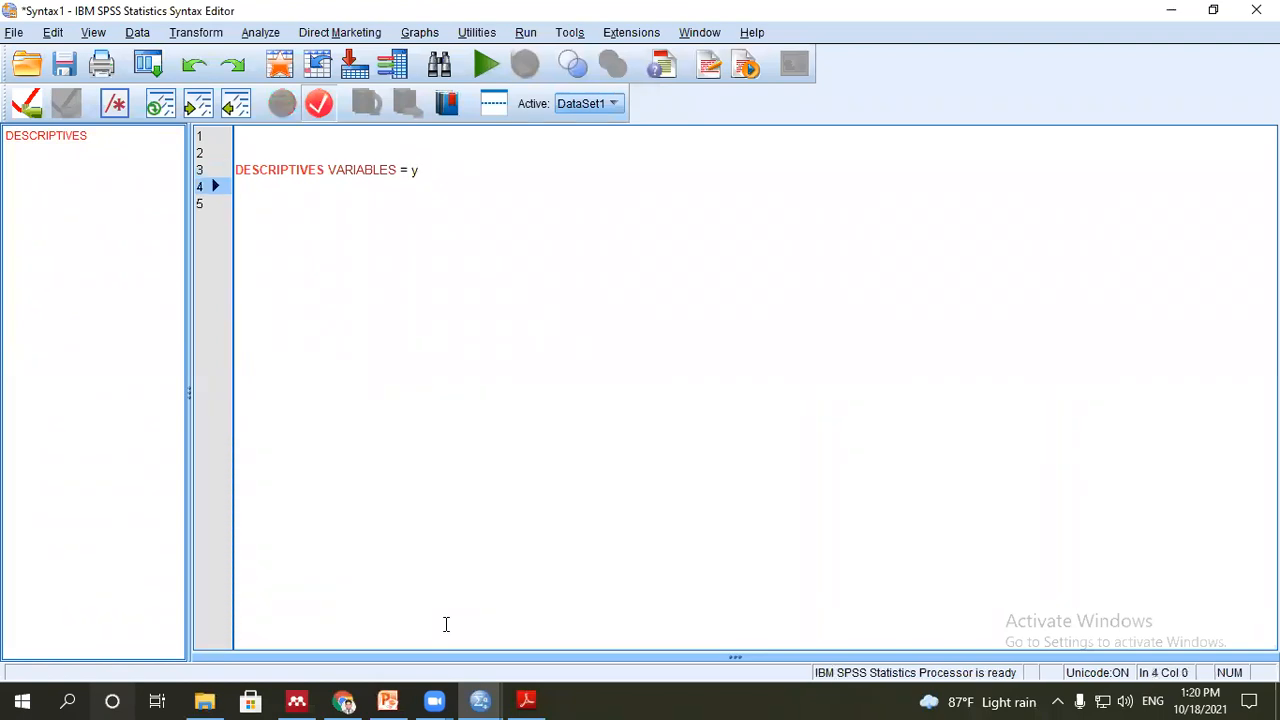
- Add the subcommand / STATISTICS= RANGE MIN MAX MEAN MEDIAN MODE. beneath the DESCRIPTIVES line and run the syntax
text(/ stat)
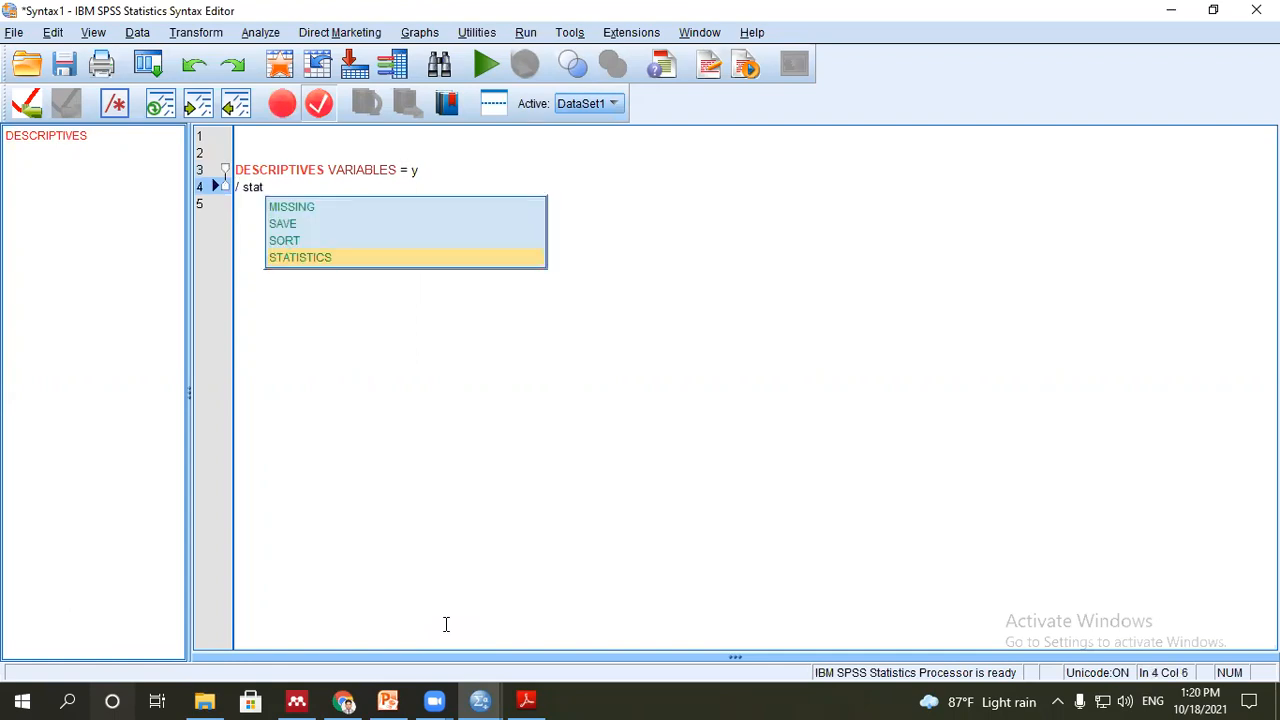
double_click(306, 258)
text(=)
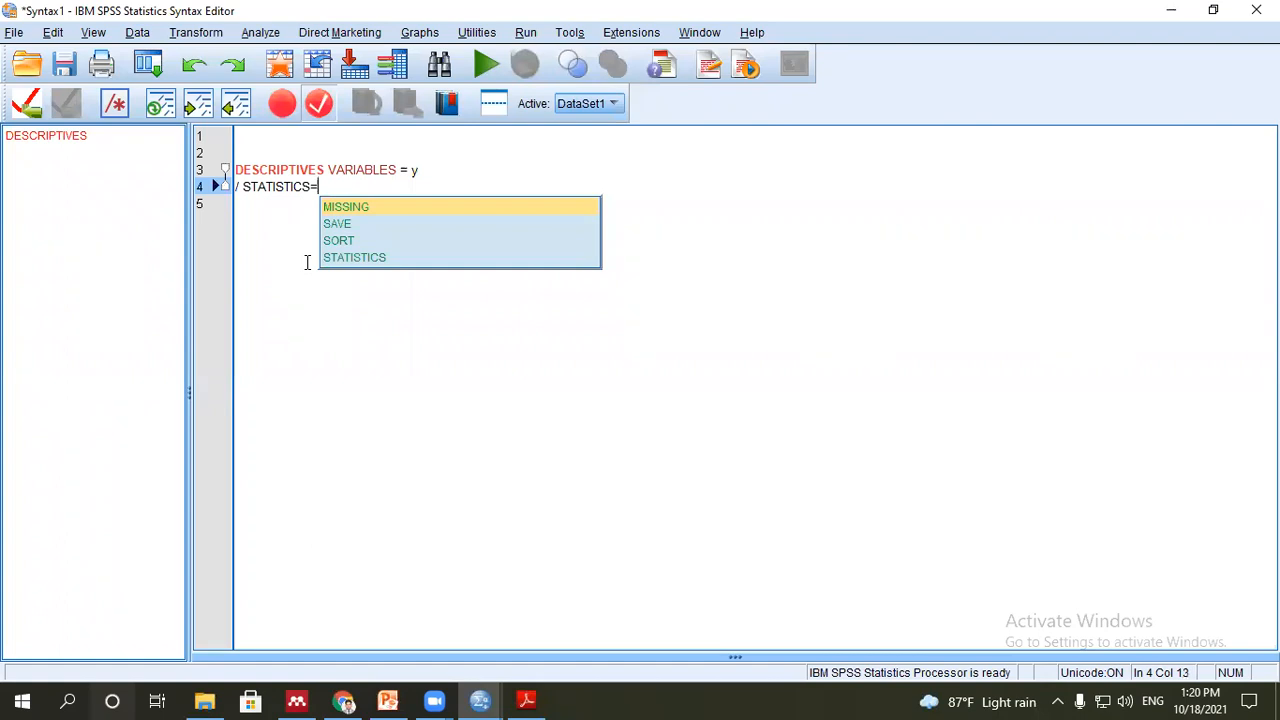
text(ra)
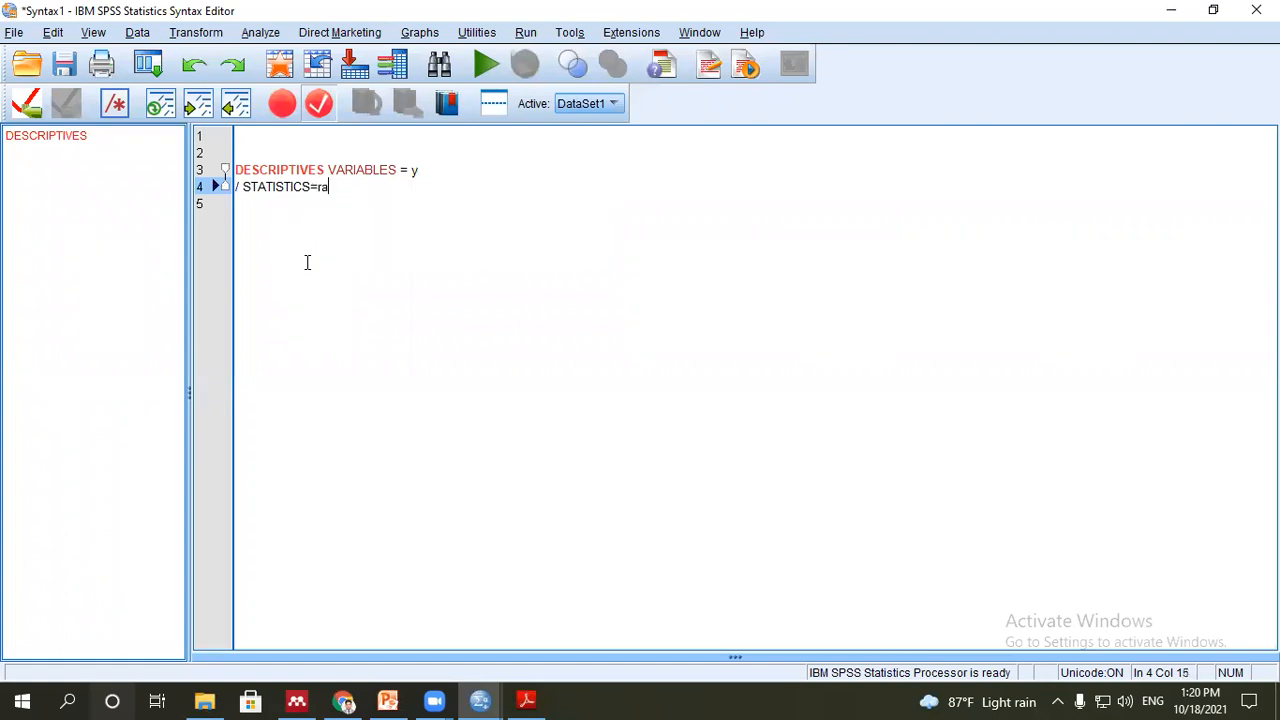
text(nge)
key(BackSpace)
key(BackSpace)
key(BackSpace)
key(BackSpace)
key(BackSpace)
key(Caps_Lock)
text(RA)
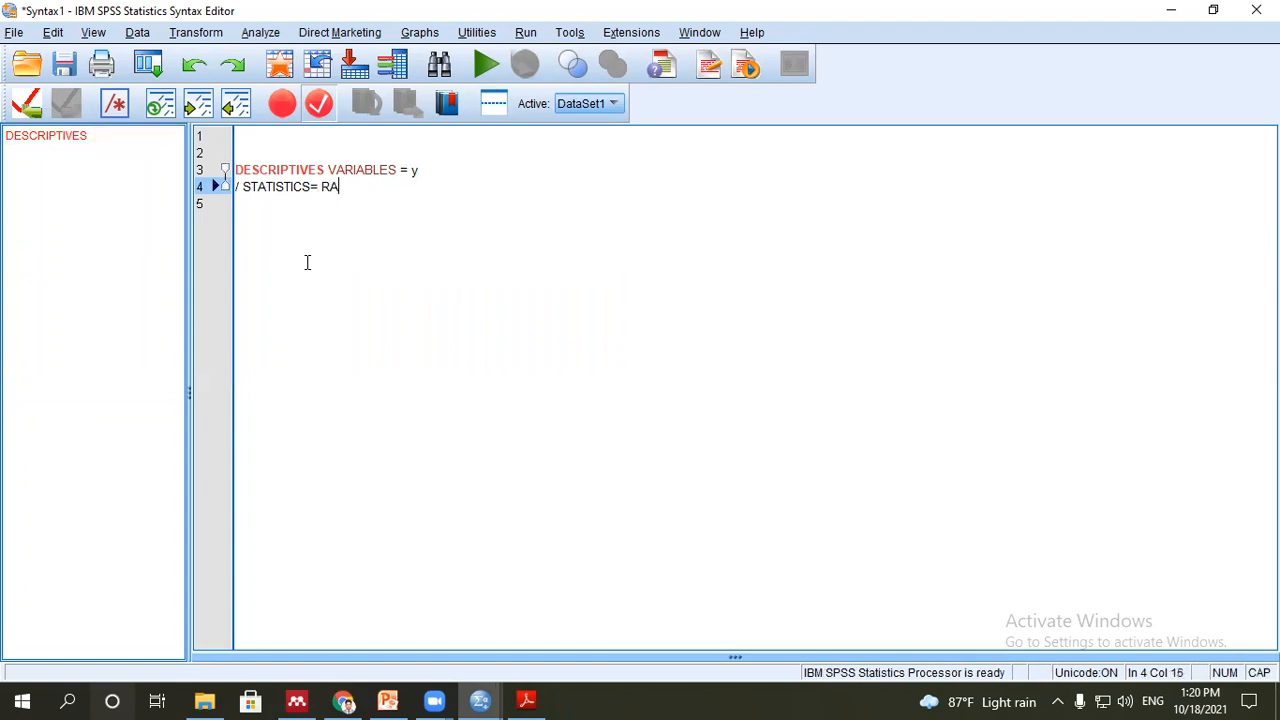
text(NGE MIN MAX MEAN MEDIAN)
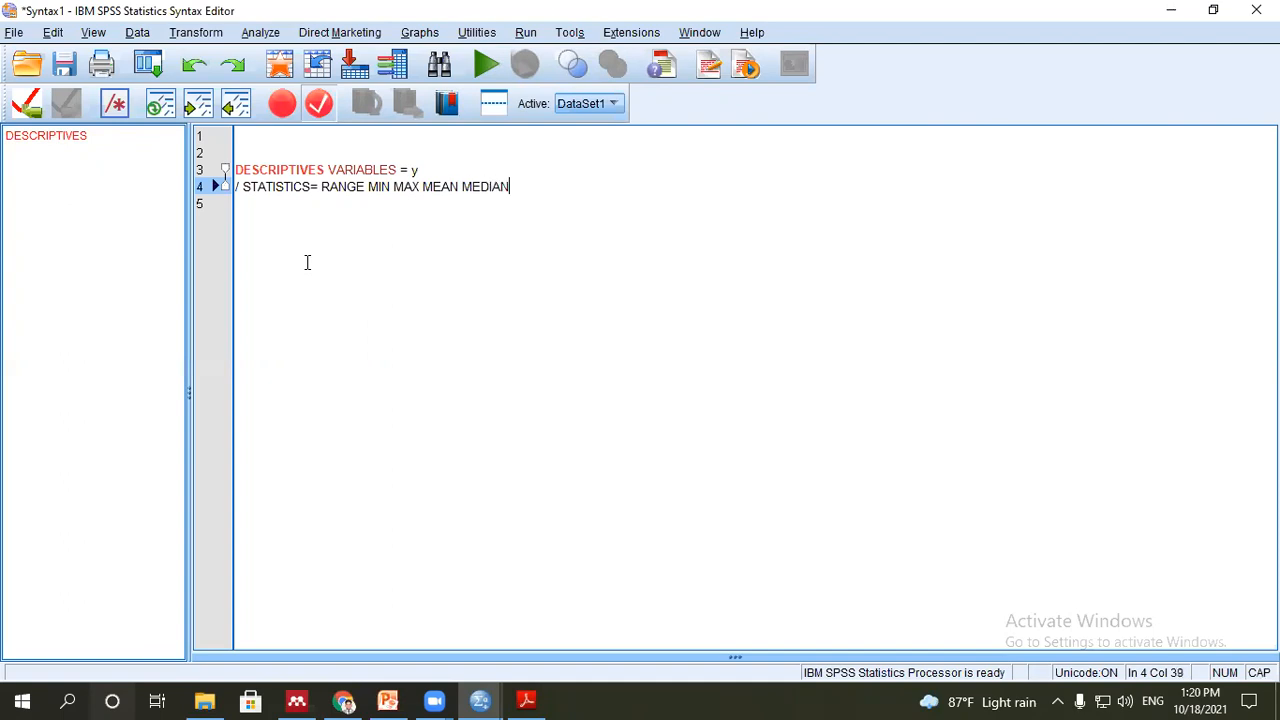
text( MODE.)
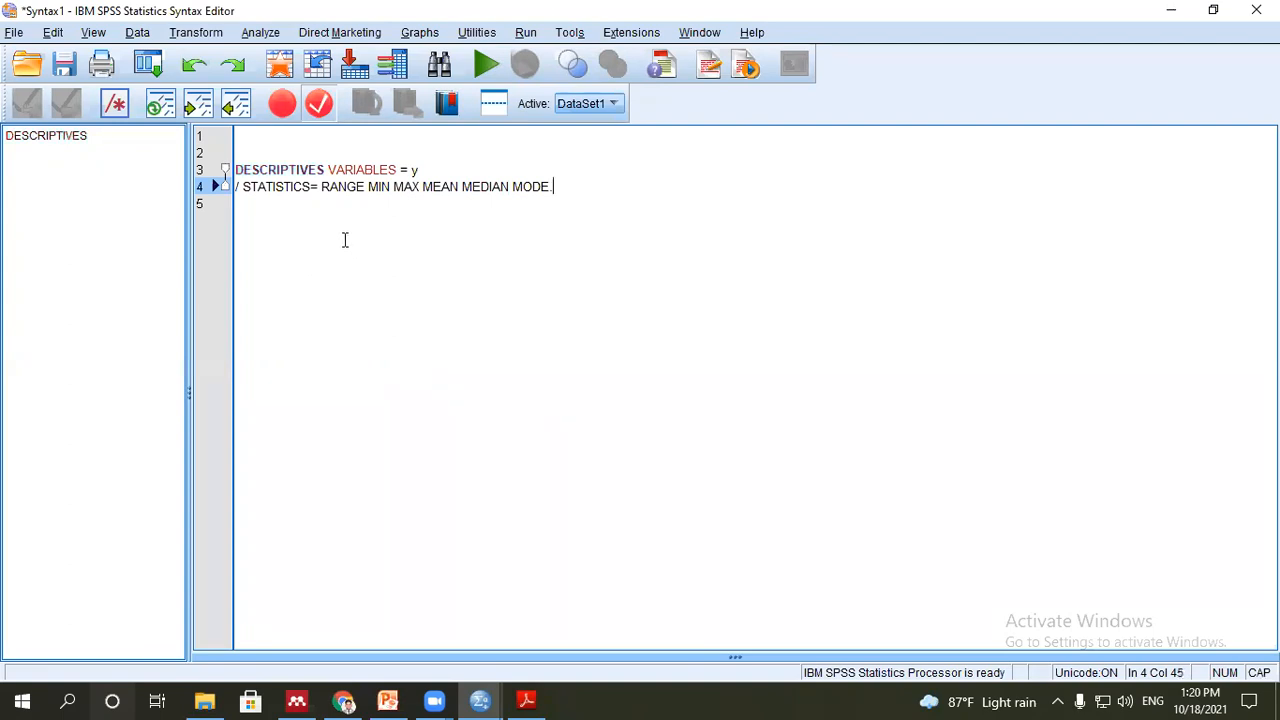
click(484, 66)
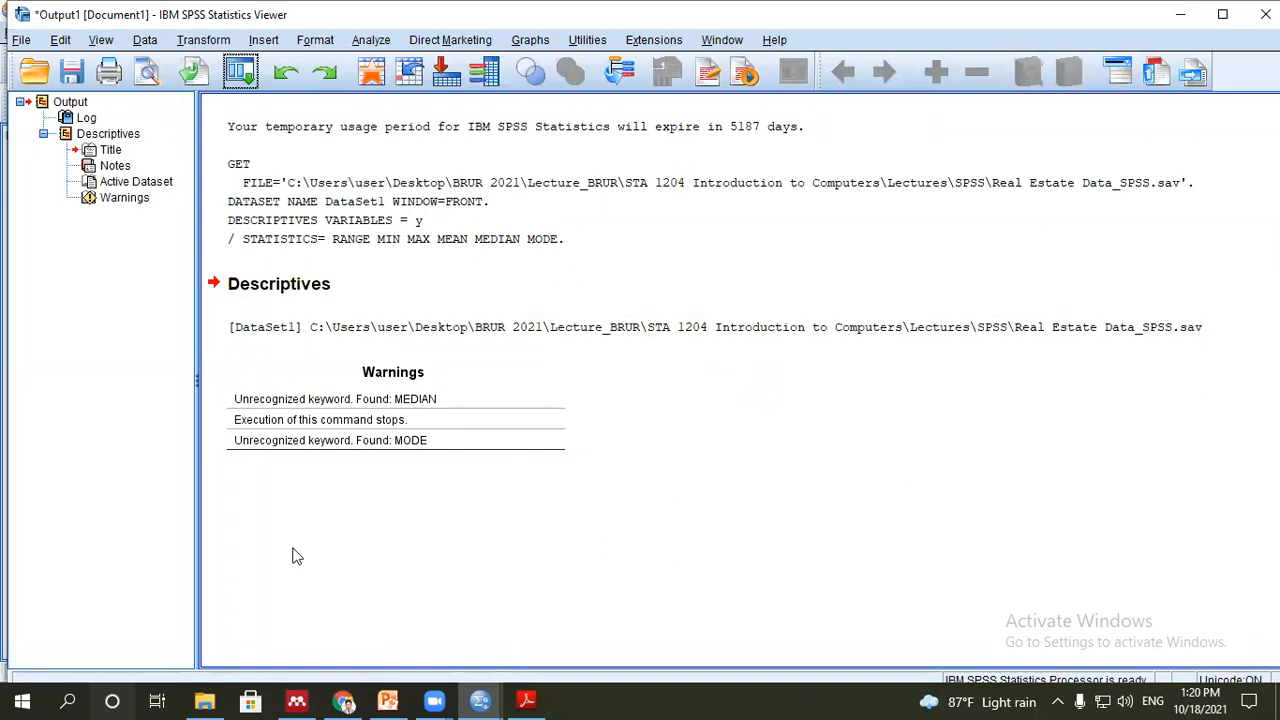
- Remove MEAN, MEDIAN and MODE so the syntax subcommand reads STATISTICS= RANGE MIN MAX., and rerun the descriptives
click(481, 700)
click(677, 605)
click(546, 195)
drag(546, 186, 422, 188)
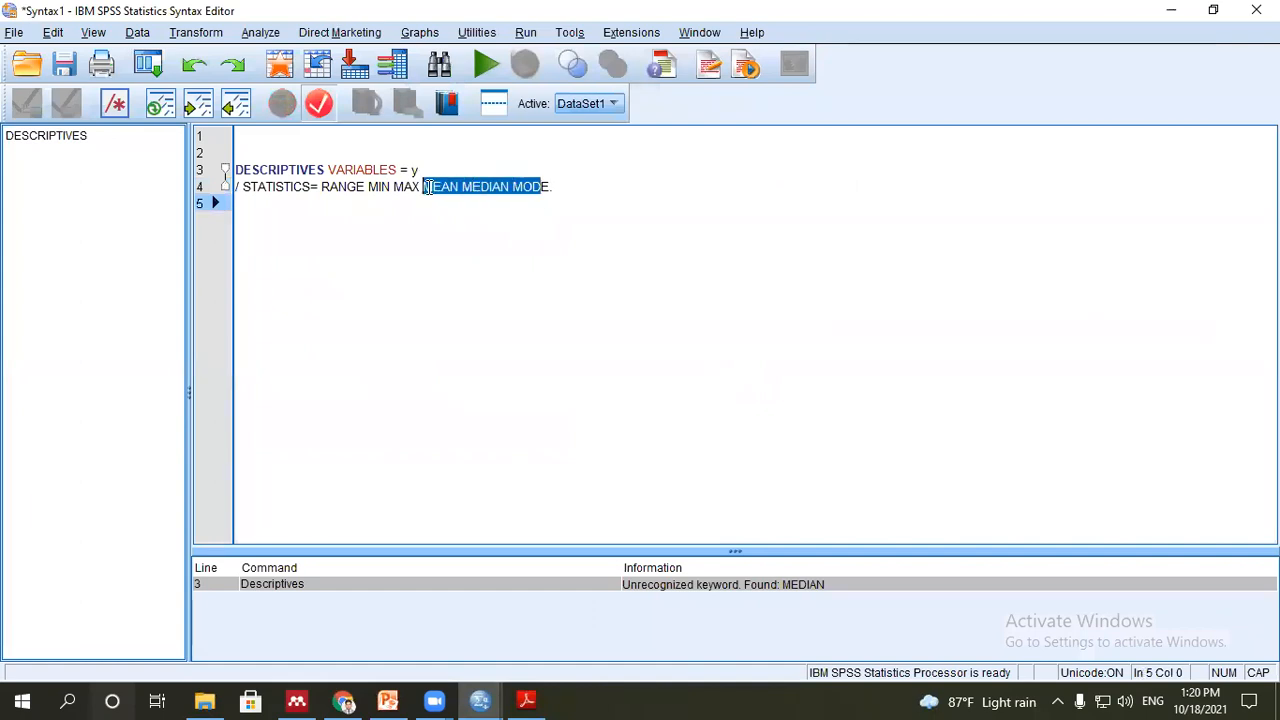
key(BackSpace)
key(Delete)
key(Delete)
key(BackSpace)
click(483, 181)
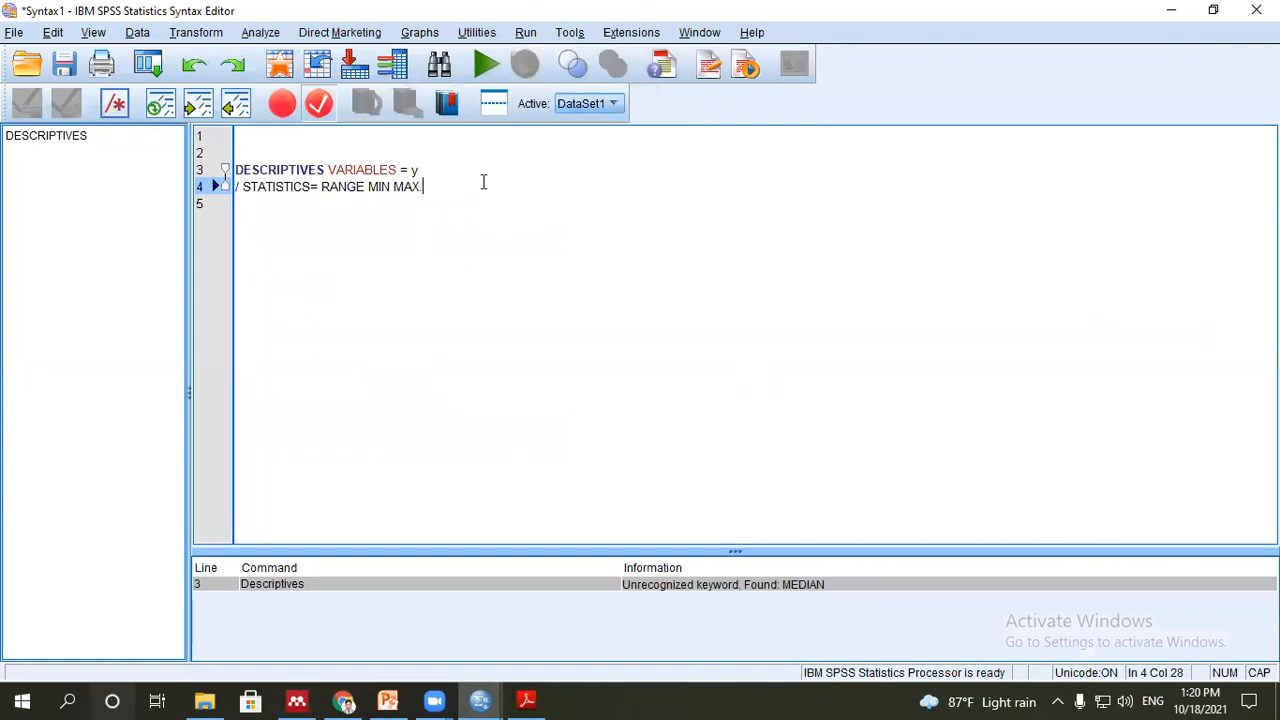
click(486, 64)
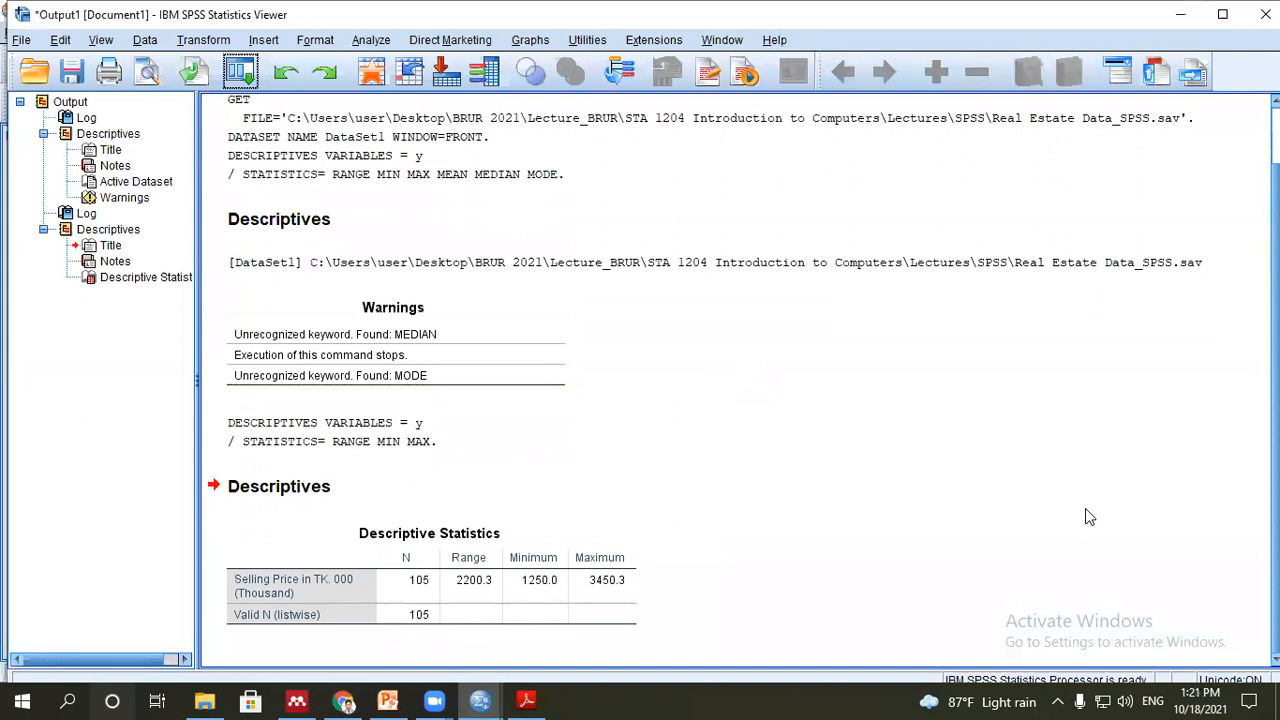
click(476, 606)
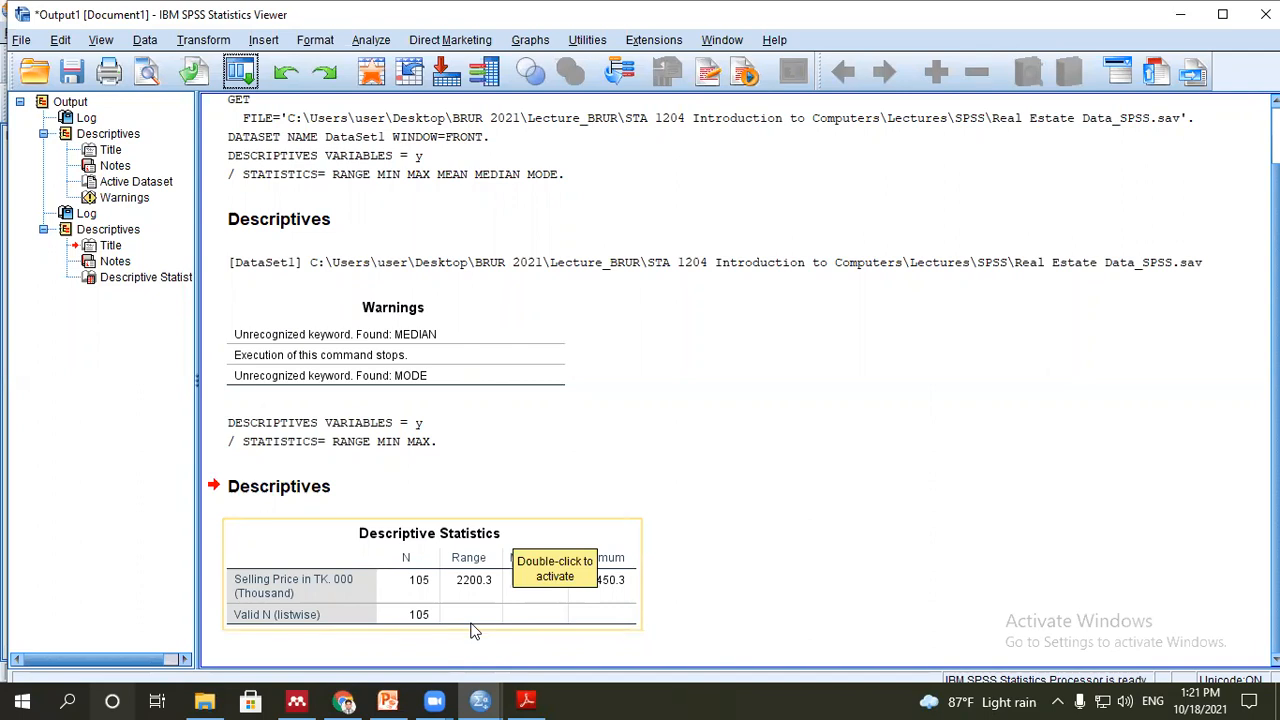
- Review the assignment's selling price exercise in Adobe Reader, then examine variable y's values and definition in the SPSS data editor
click(530, 700)
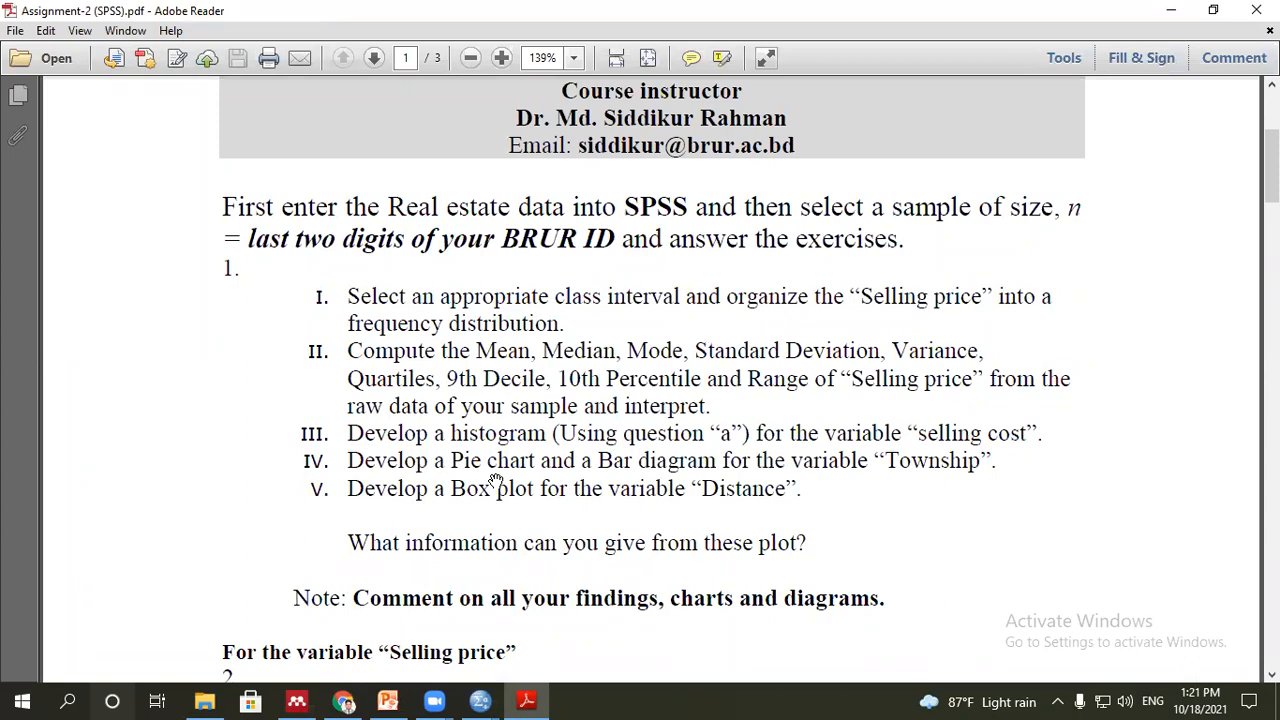
click(480, 701)
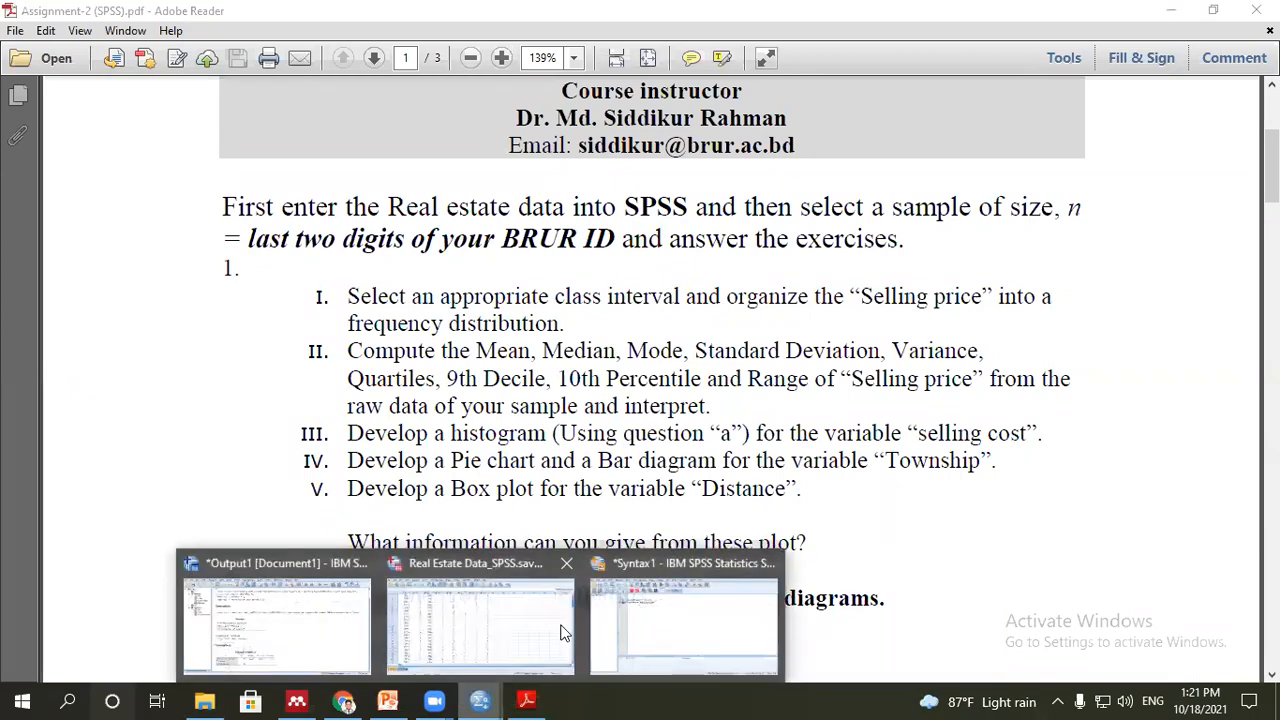
click(488, 632)
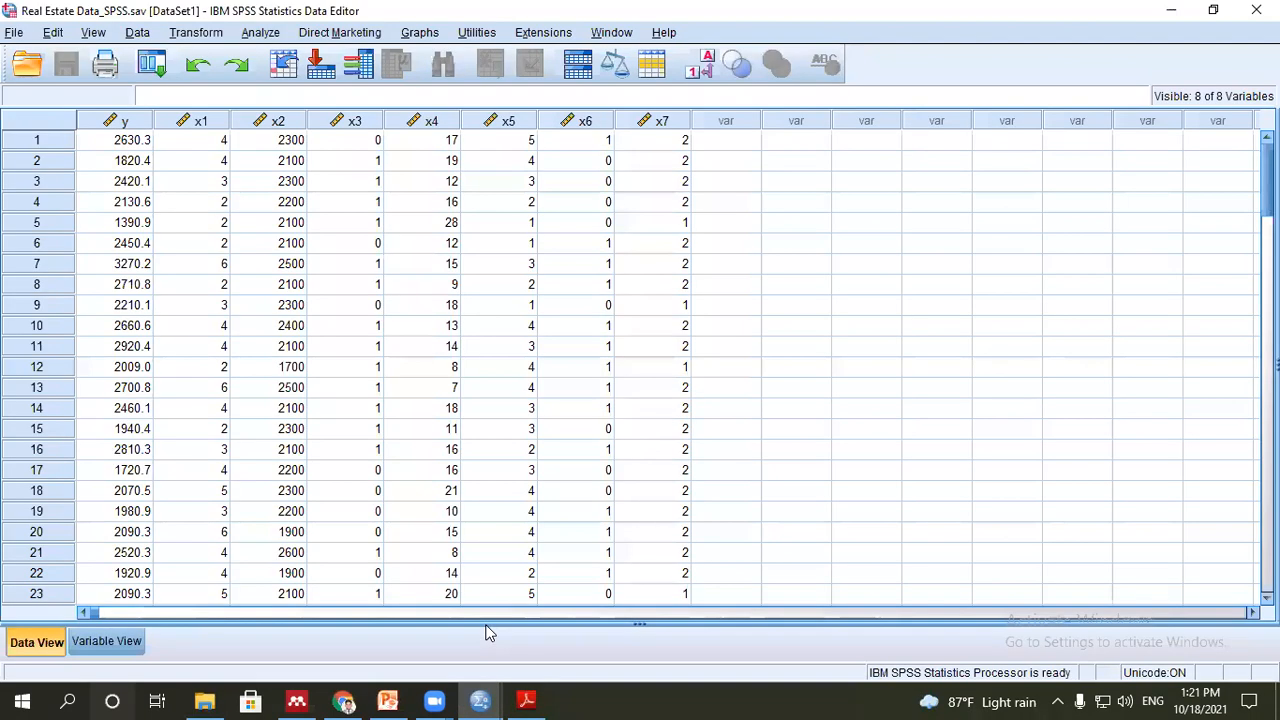
click(102, 638)
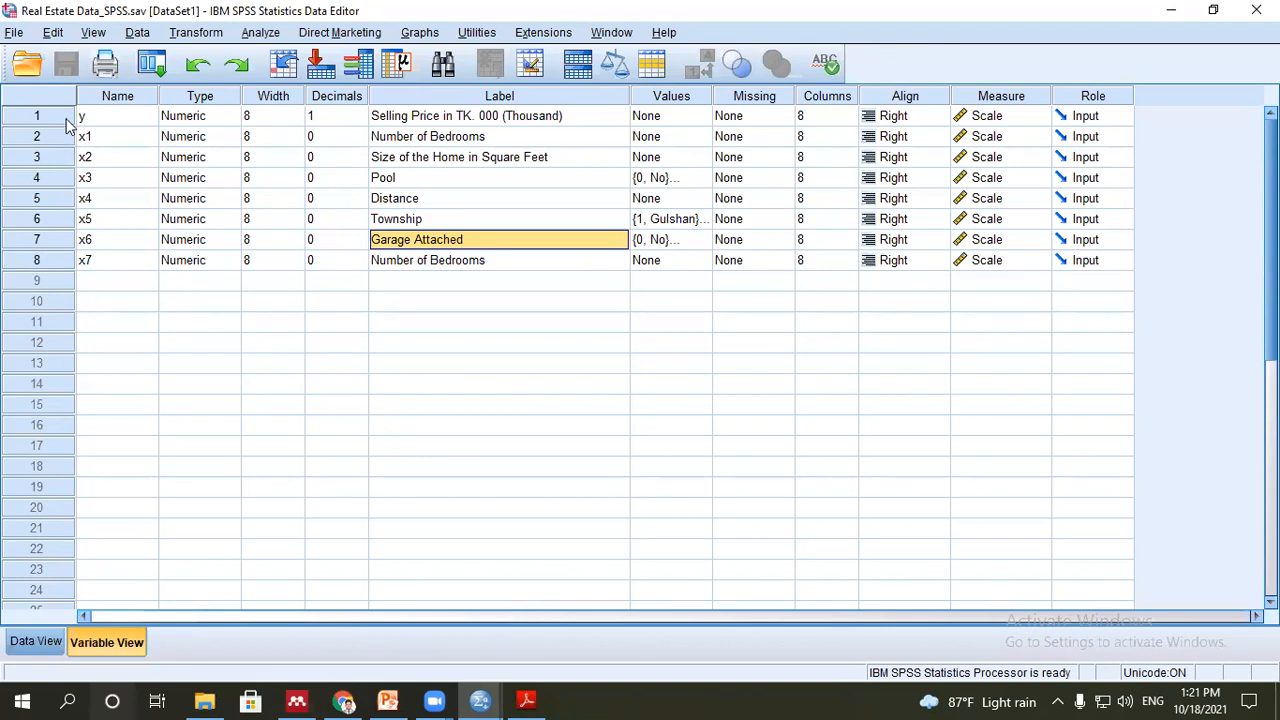
click(36, 116)
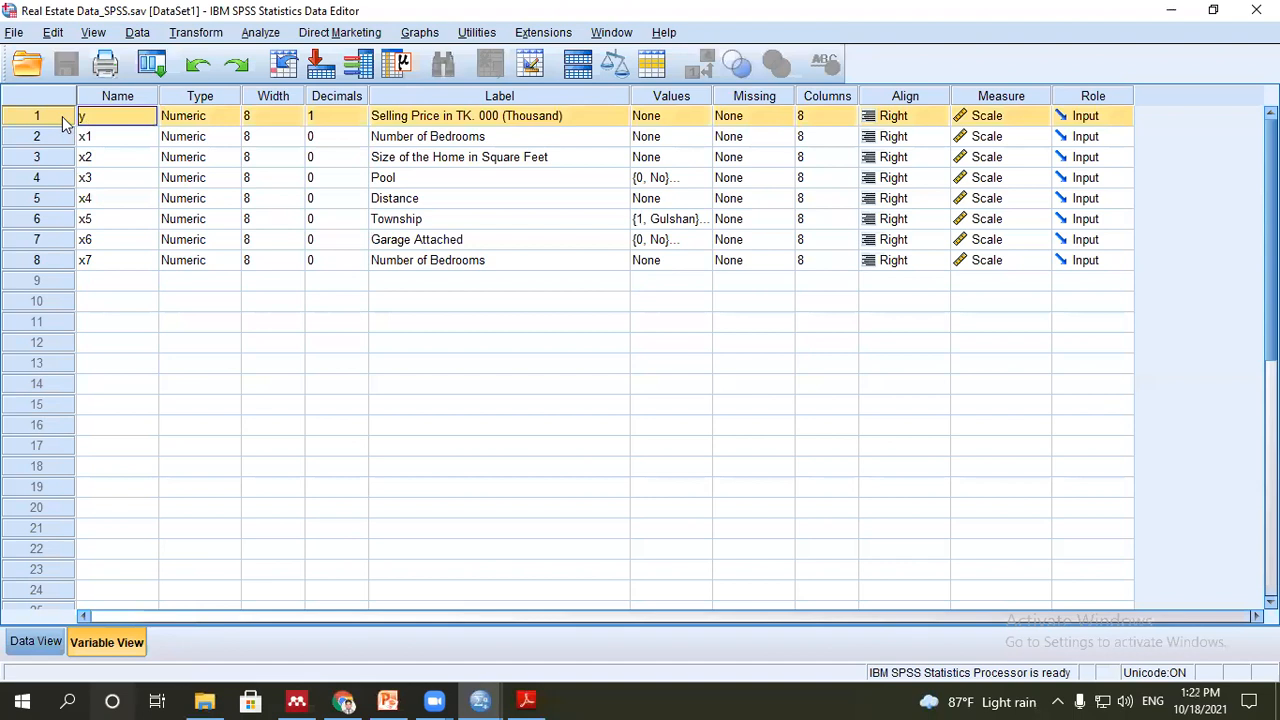
double_click(65, 122)
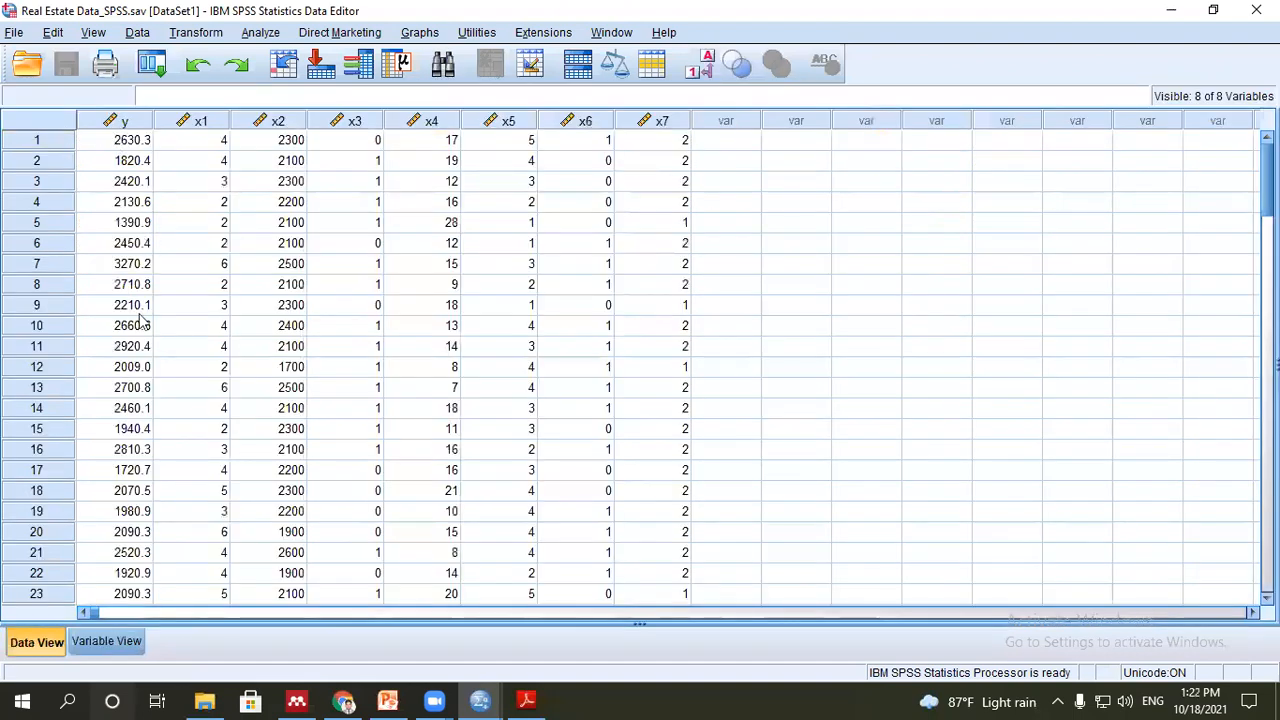
click(128, 246)
click(106, 644)
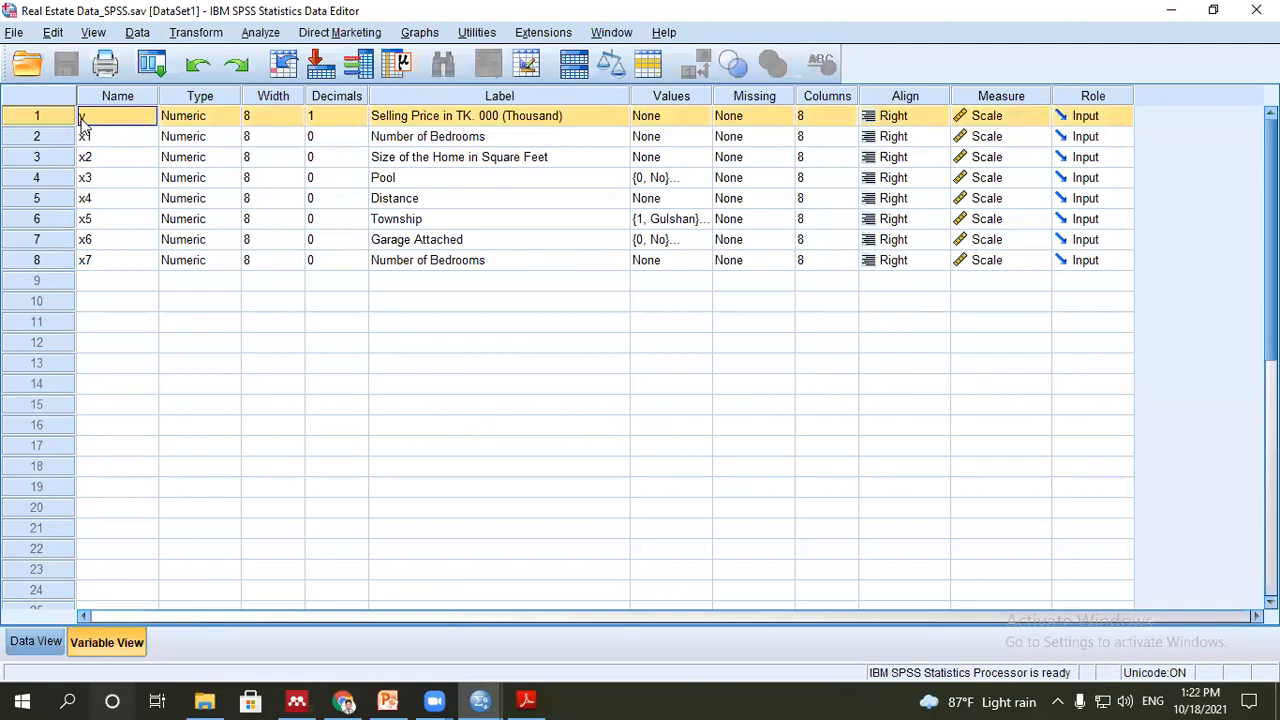
click(131, 261)
click(51, 279)
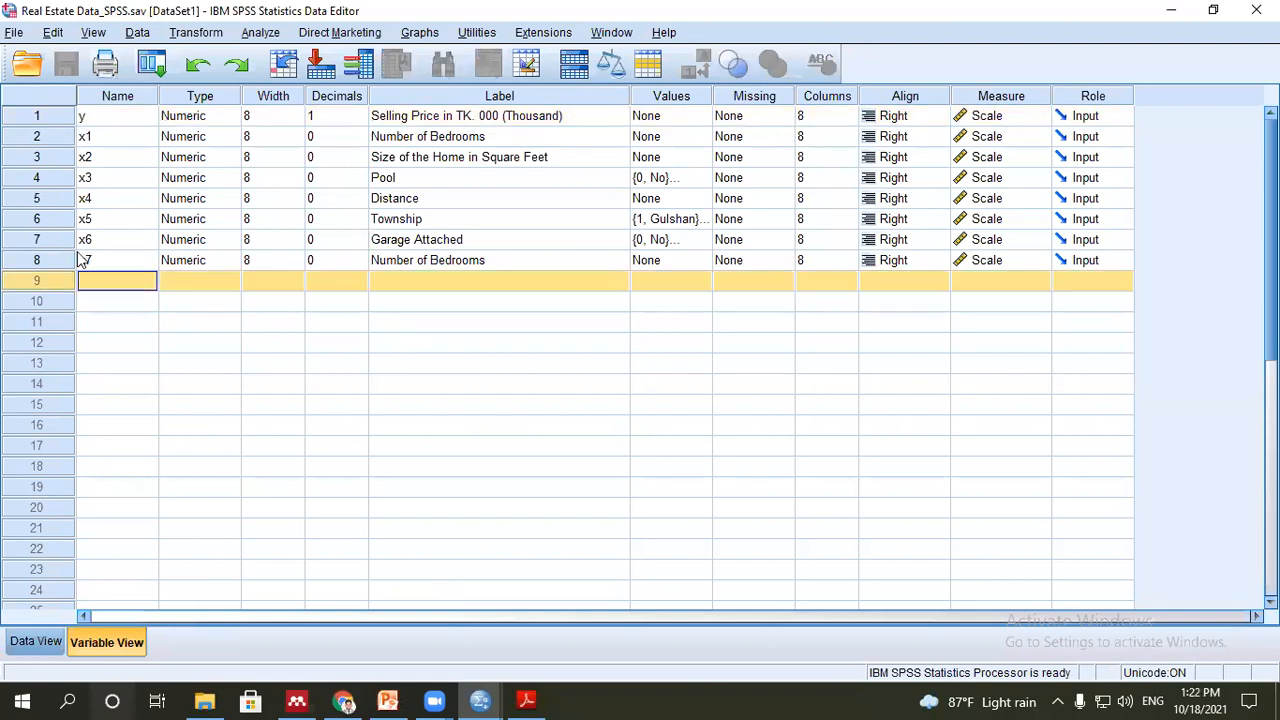
- Return to the syntax file and begin a RECODE command for variable y on line 6, below the descriptives block
mouse_move(479, 700)
click(686, 618)
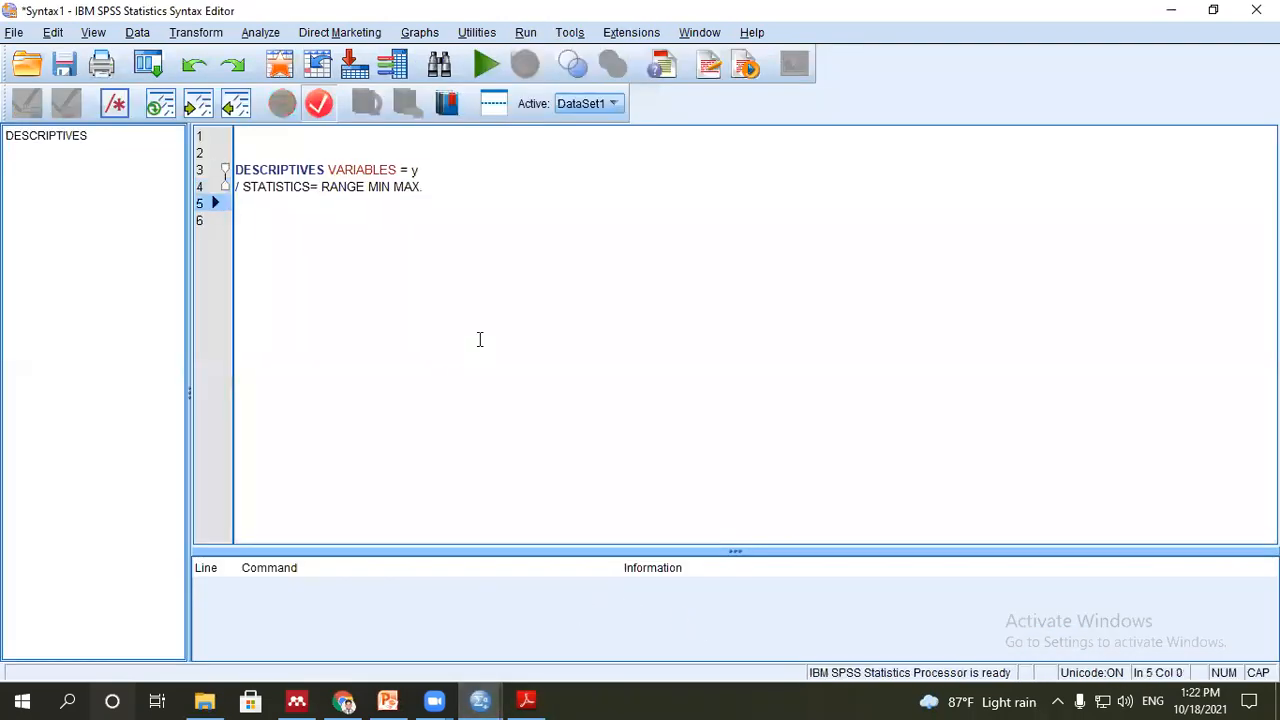
key(Return)
key(Return)
text(RECO)
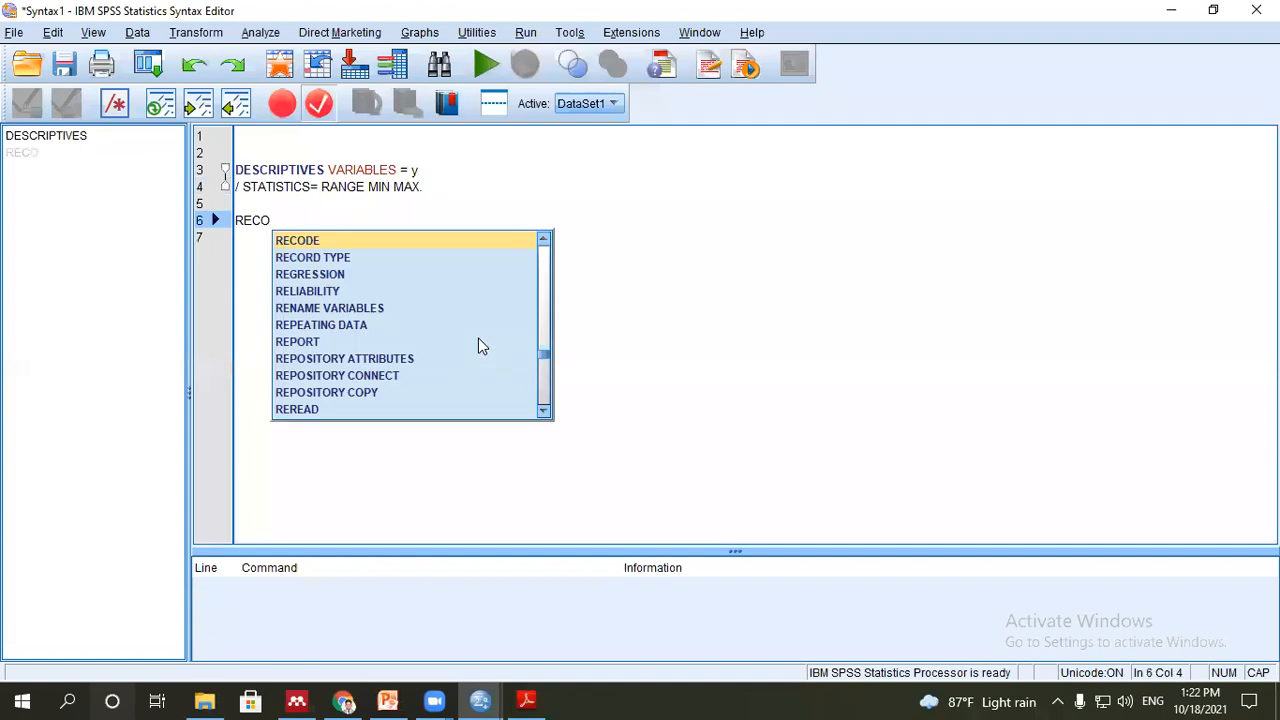
text(DE)
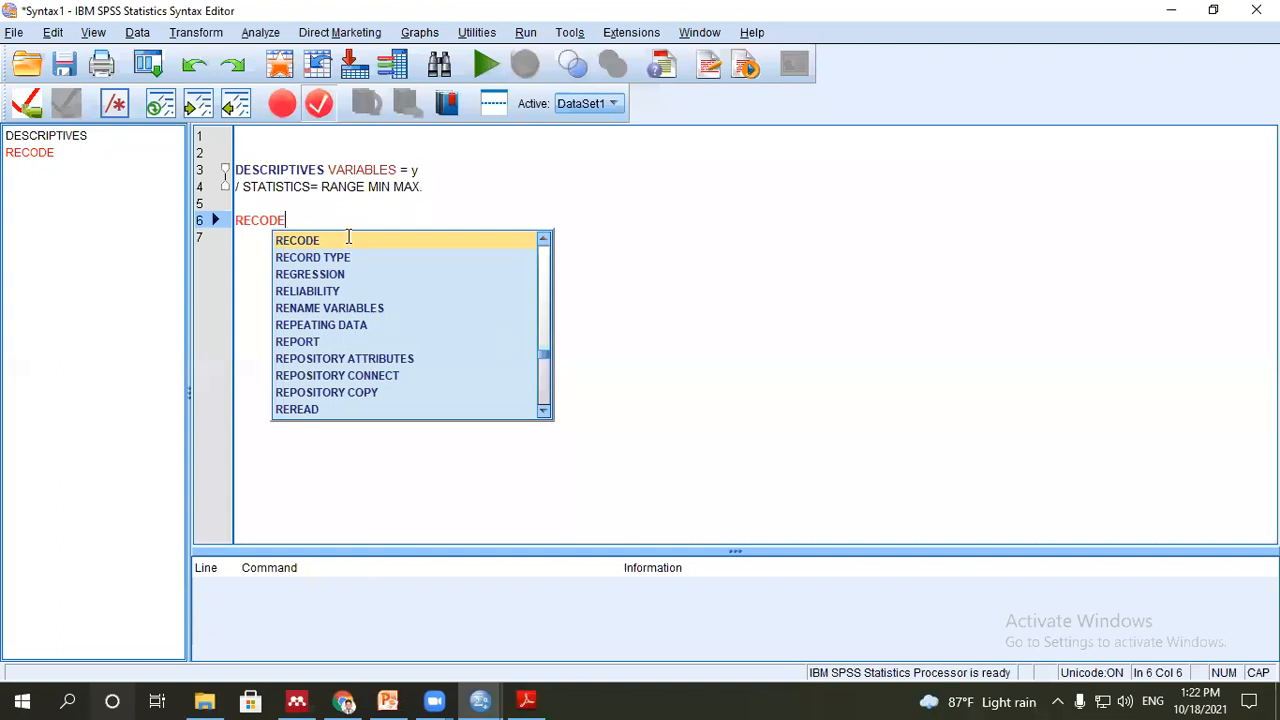
text( Y)
key(BackSpace)
key(Caps_Lock)
text(y)
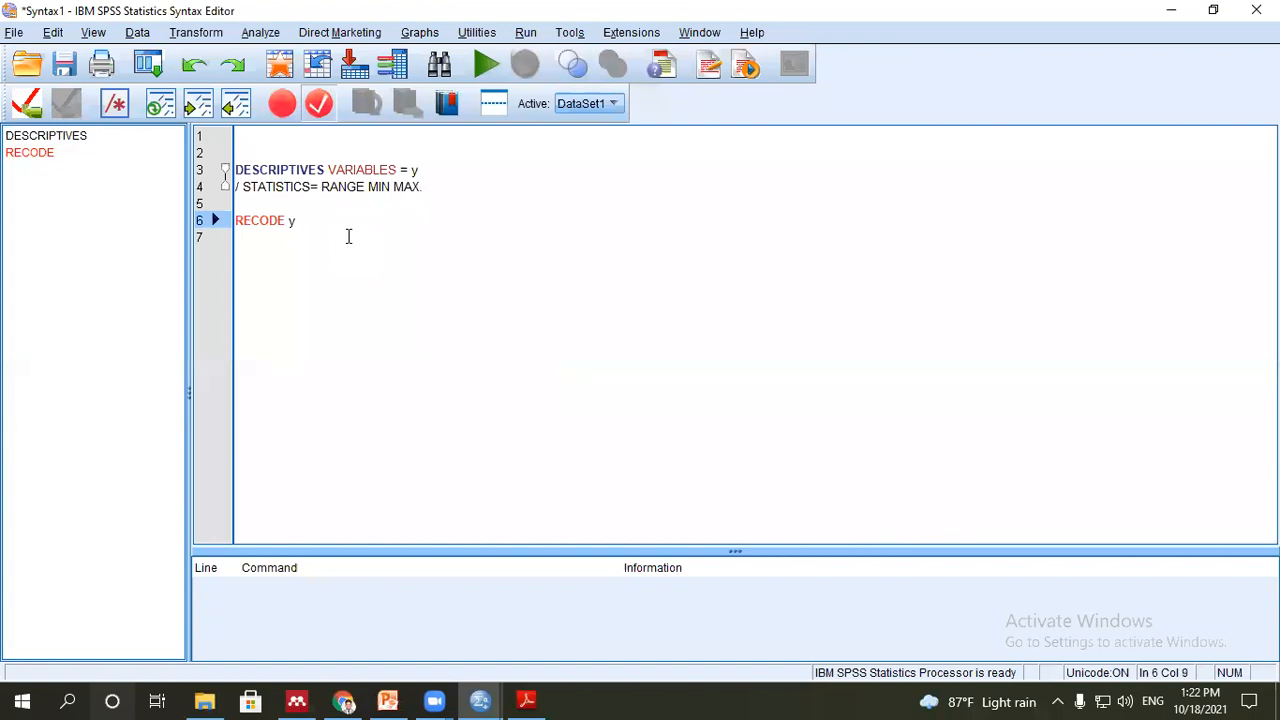
- Check variable y's name and label in the data editor's variable definitions, and return to the syntax file
drag(287, 221, 300, 221)
mouse_move(480, 700)
click(535, 644)
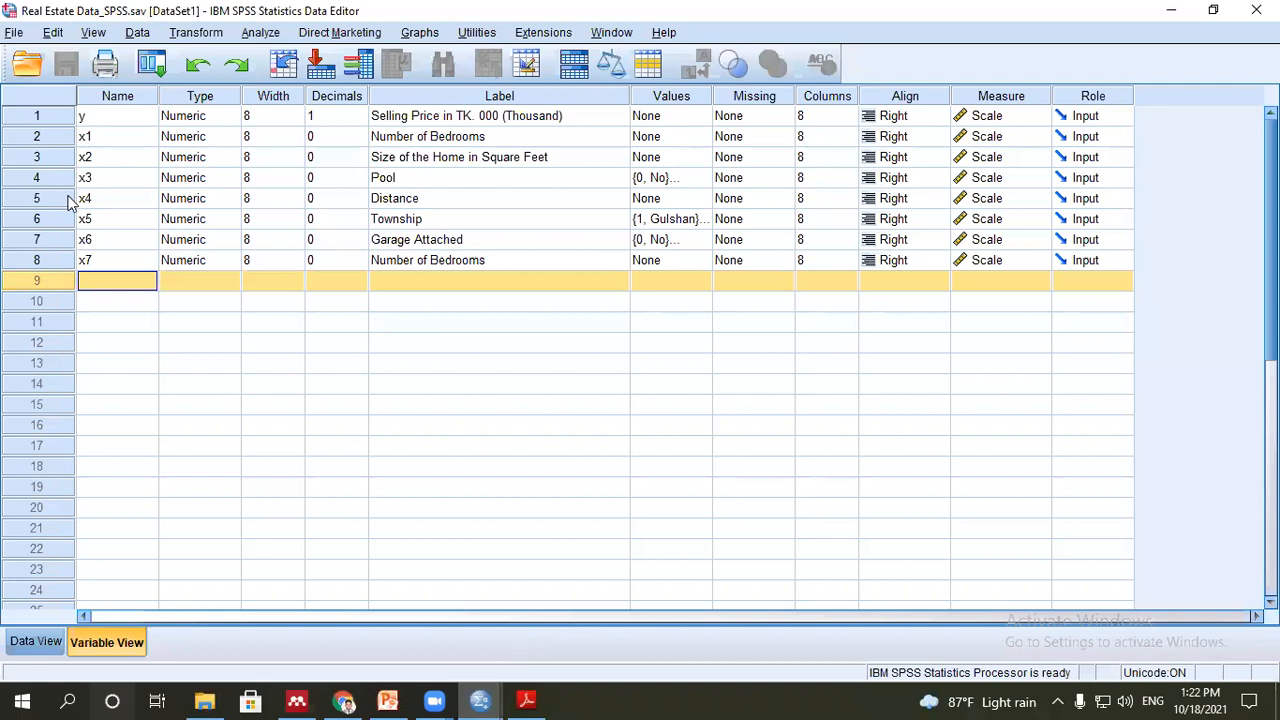
click(92, 122)
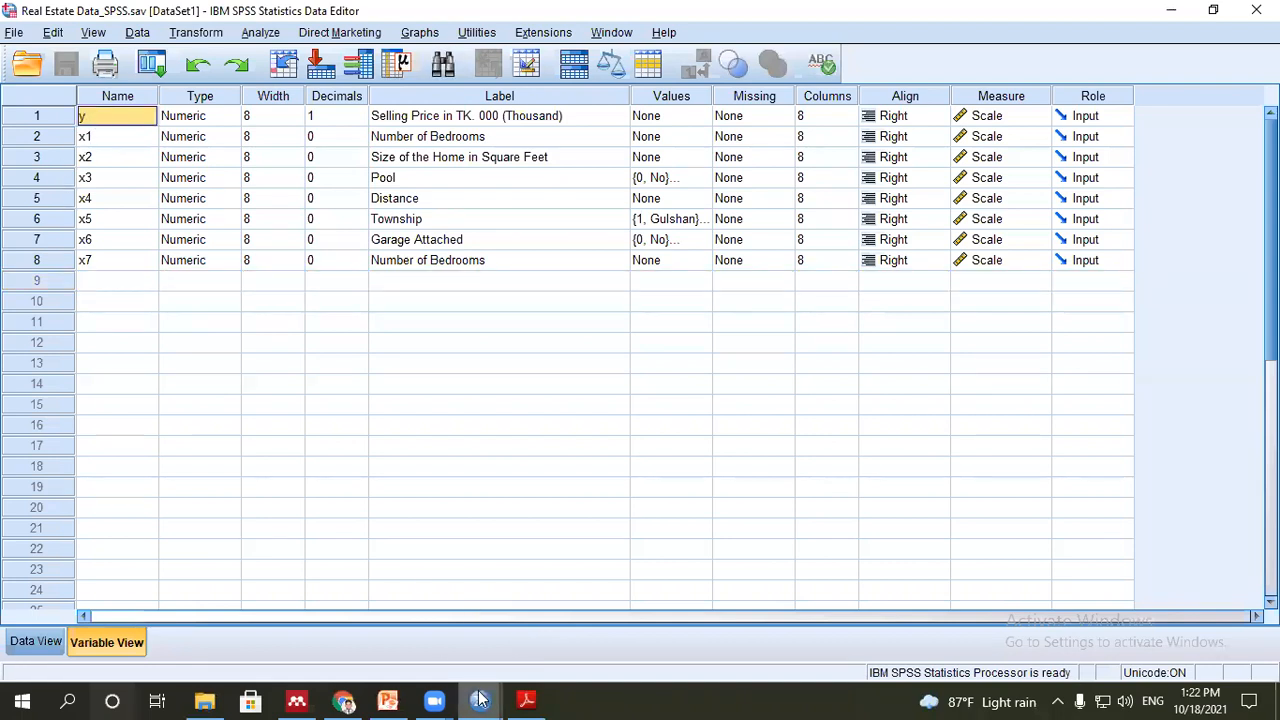
mouse_move(480, 700)
click(634, 617)
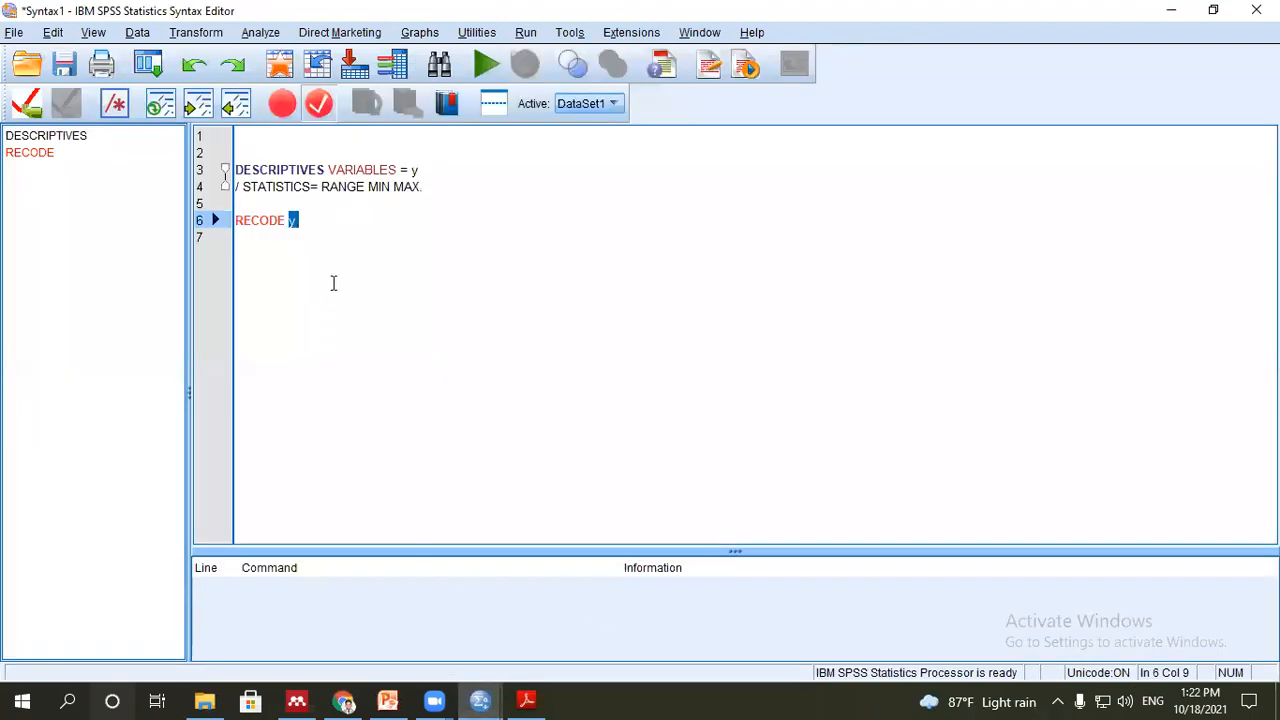
- Add the first class (1390 thru 1790=1) after y in the RECODE command on line 6
click(318, 229)
click(322, 220)
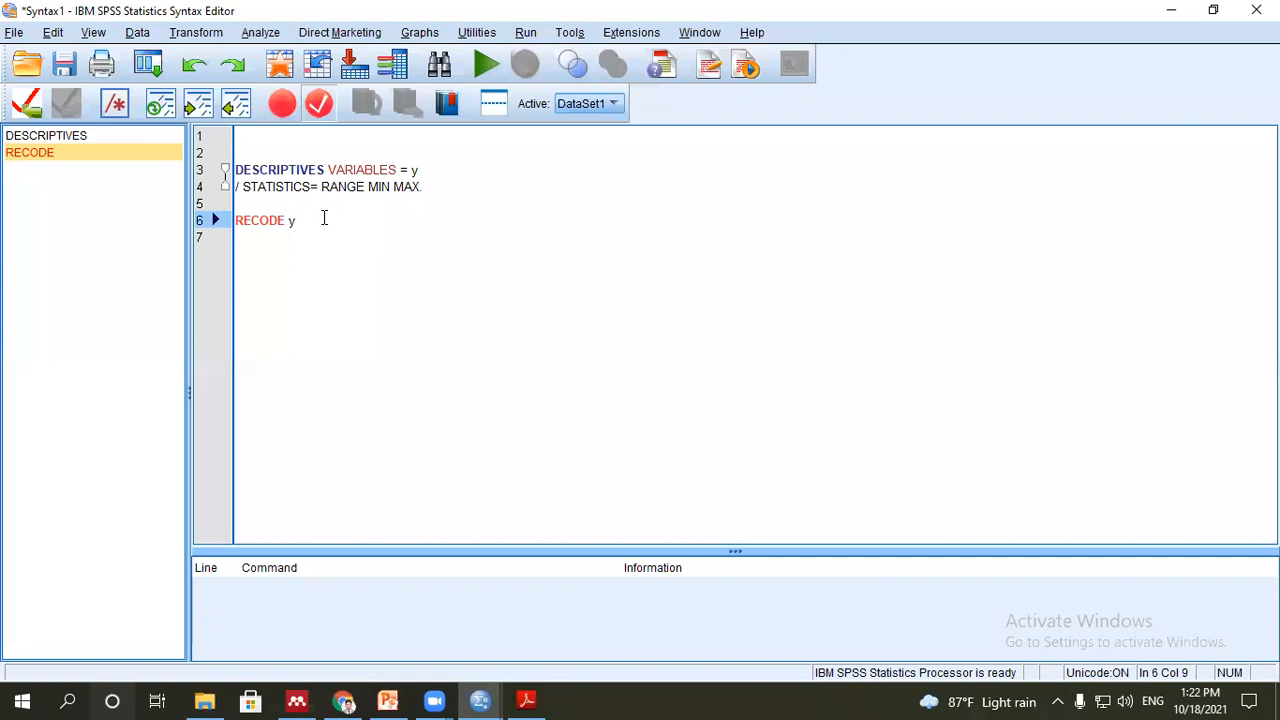
text(()
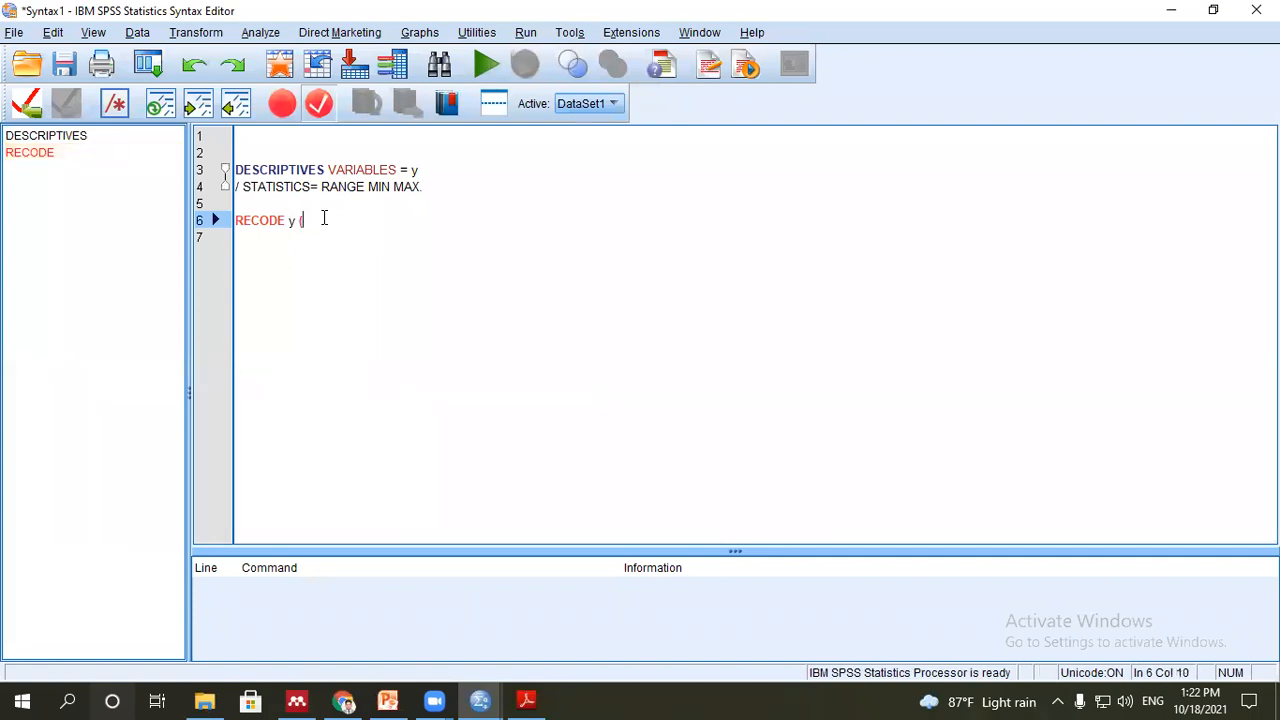
text(1390 thru 1790=)
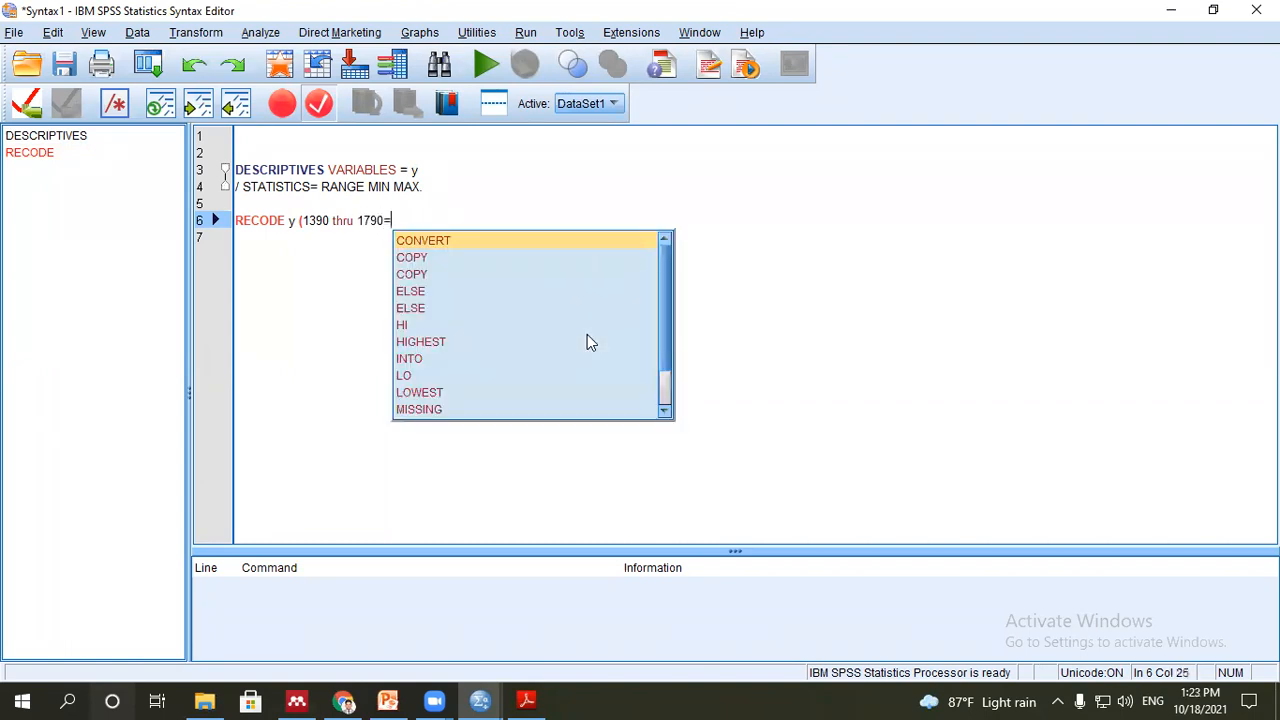
text(1)
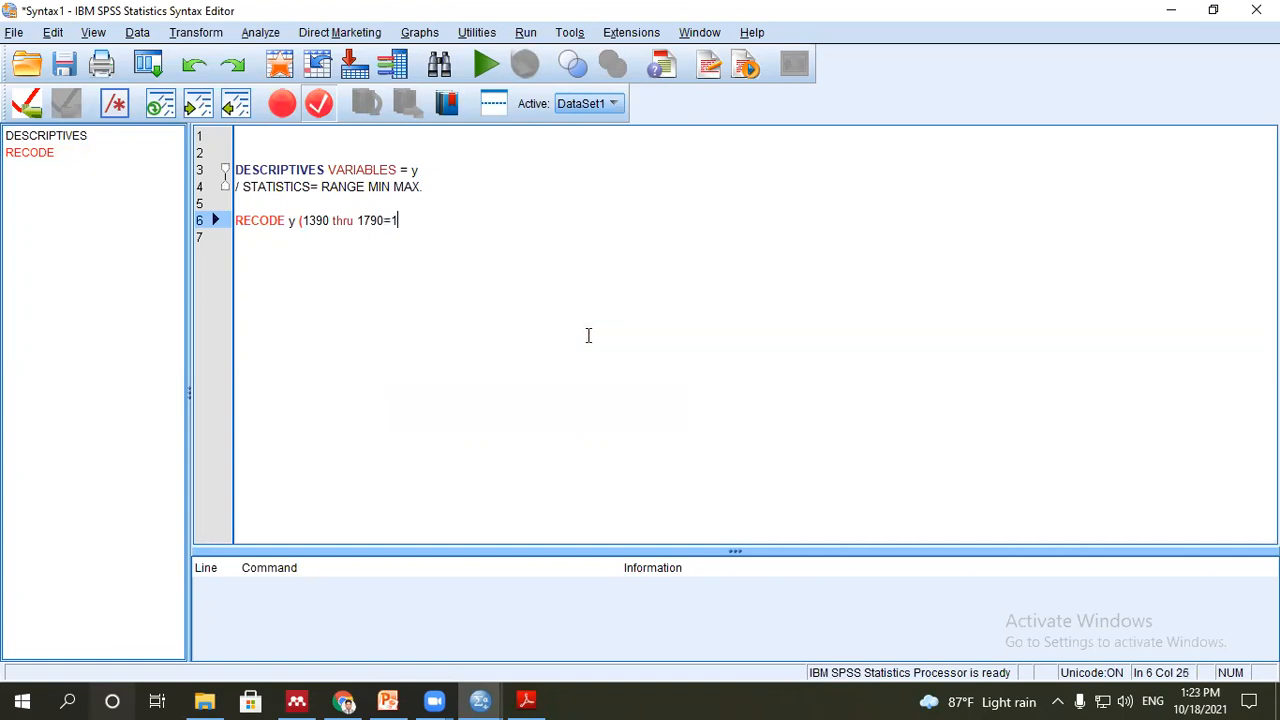
text())
- Begin a second class range on the RECODE line with (1790 THRU
text(()
key(BackSpace)
text(9)
key(BackSpace)
text((1790 th)
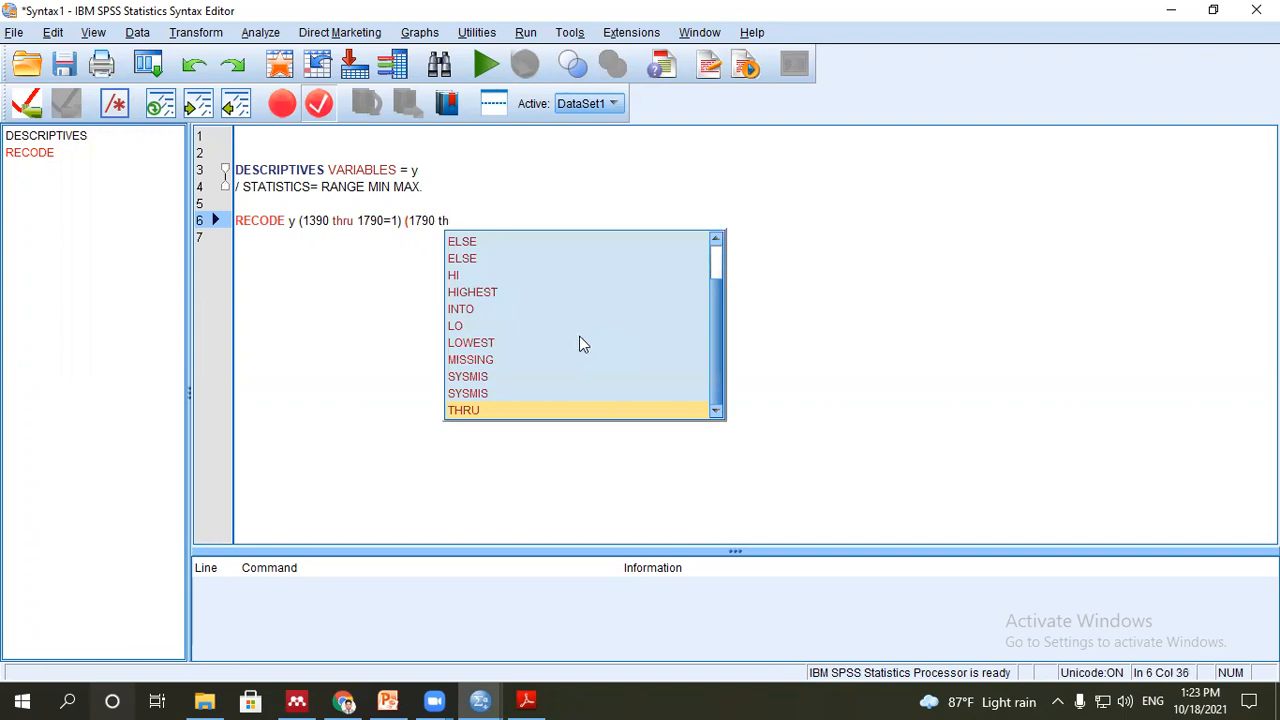
click(503, 413)
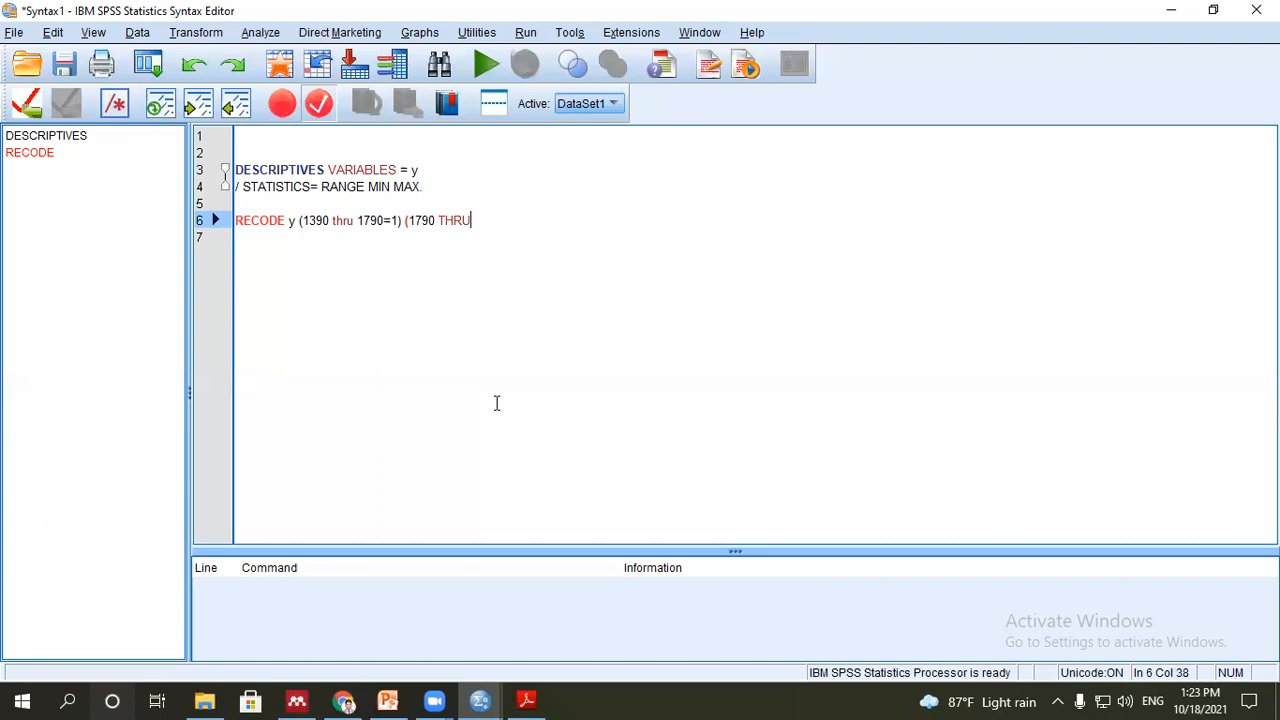
- Replace the lowercase thru in the first class with uppercase THRU, keeping the RECODE command on one line
drag(471, 220, 438, 221)
drag(356, 220, 332, 220)
text(THRU)
key(Return)
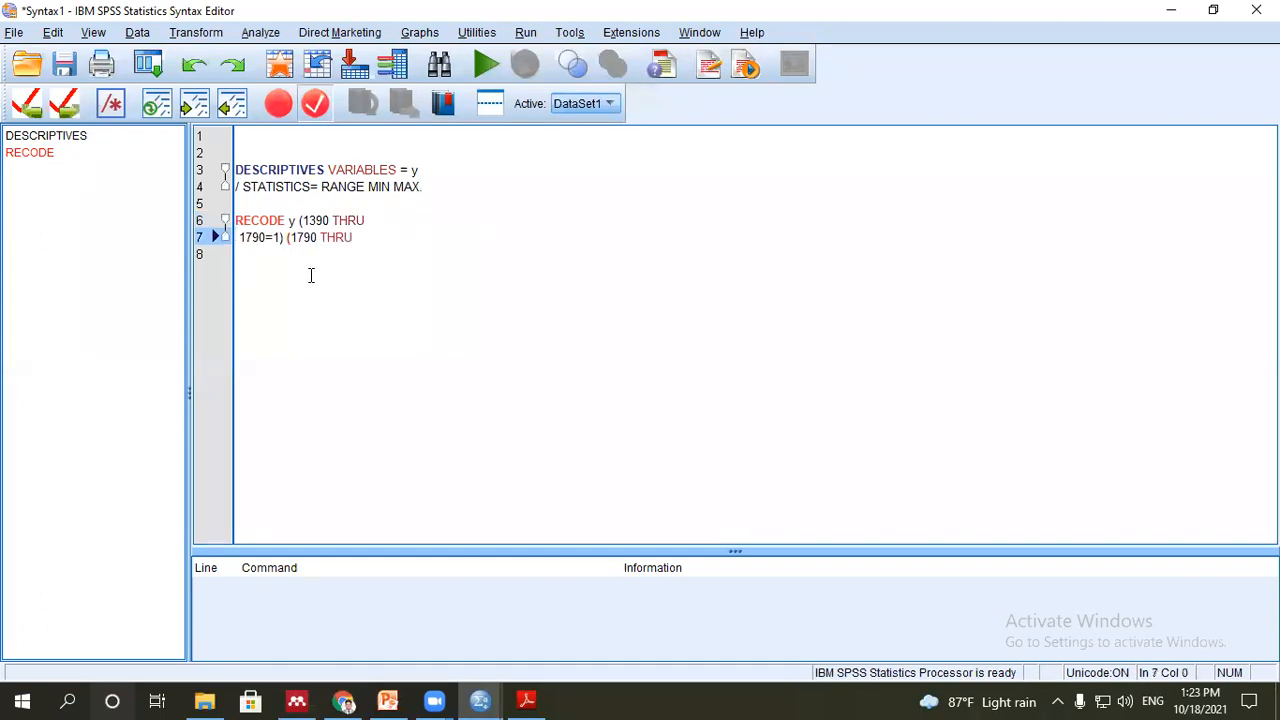
key(BackSpace)
click(503, 231)
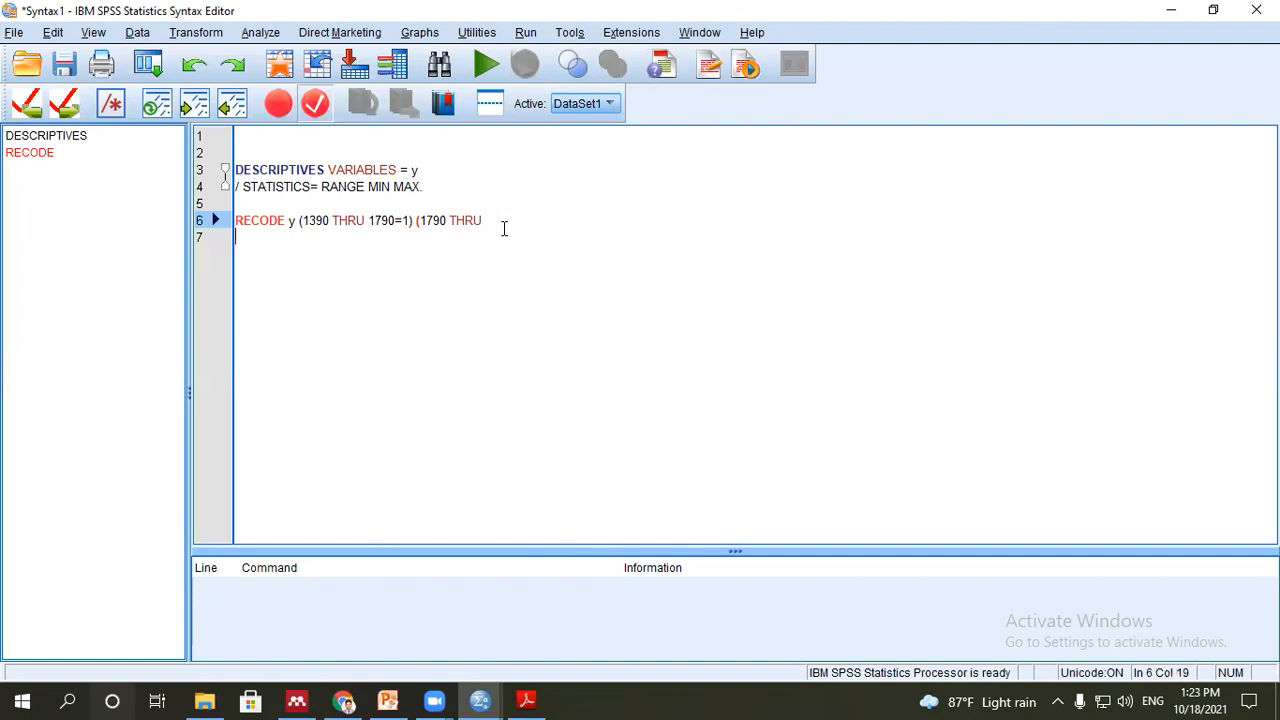
- Complete the second range as (1790 THRU 2590) and append two copies of it to the RECODE line
click(496, 220)
text(2019)
text(0))
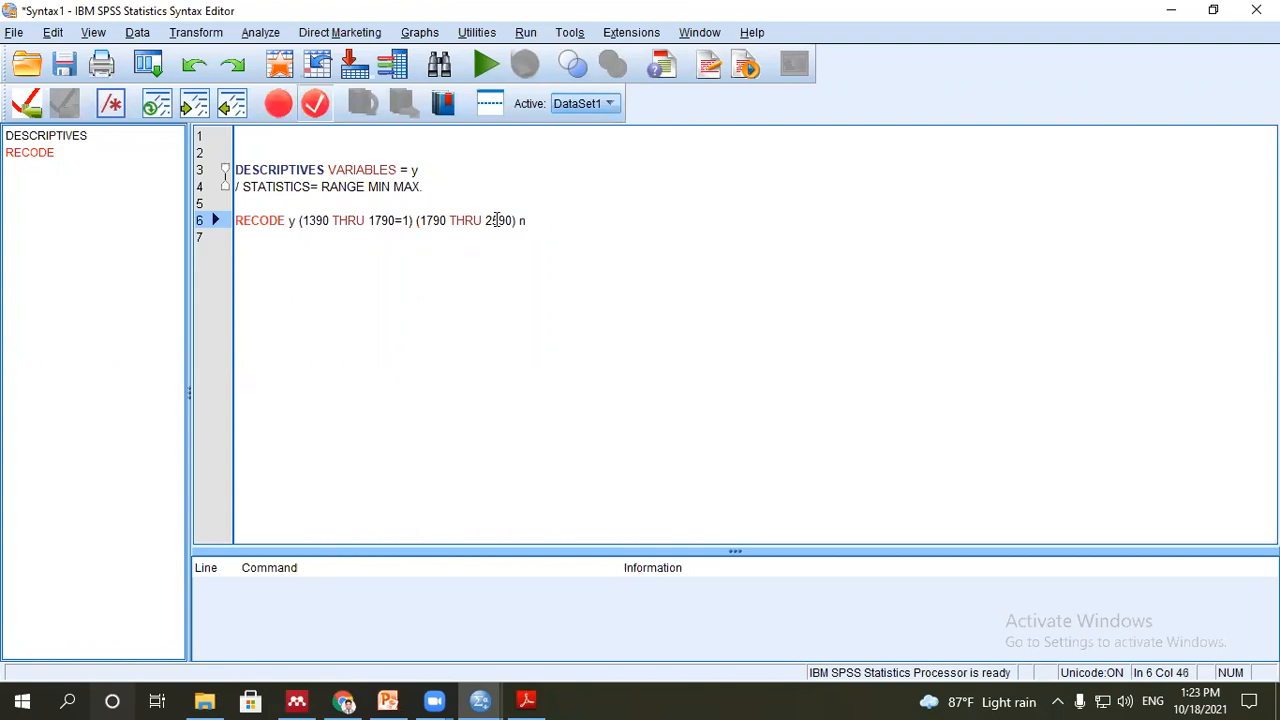
drag(528, 214, 417, 222)
key(ctrl+c)
click(555, 225)
key(ctrl+v)
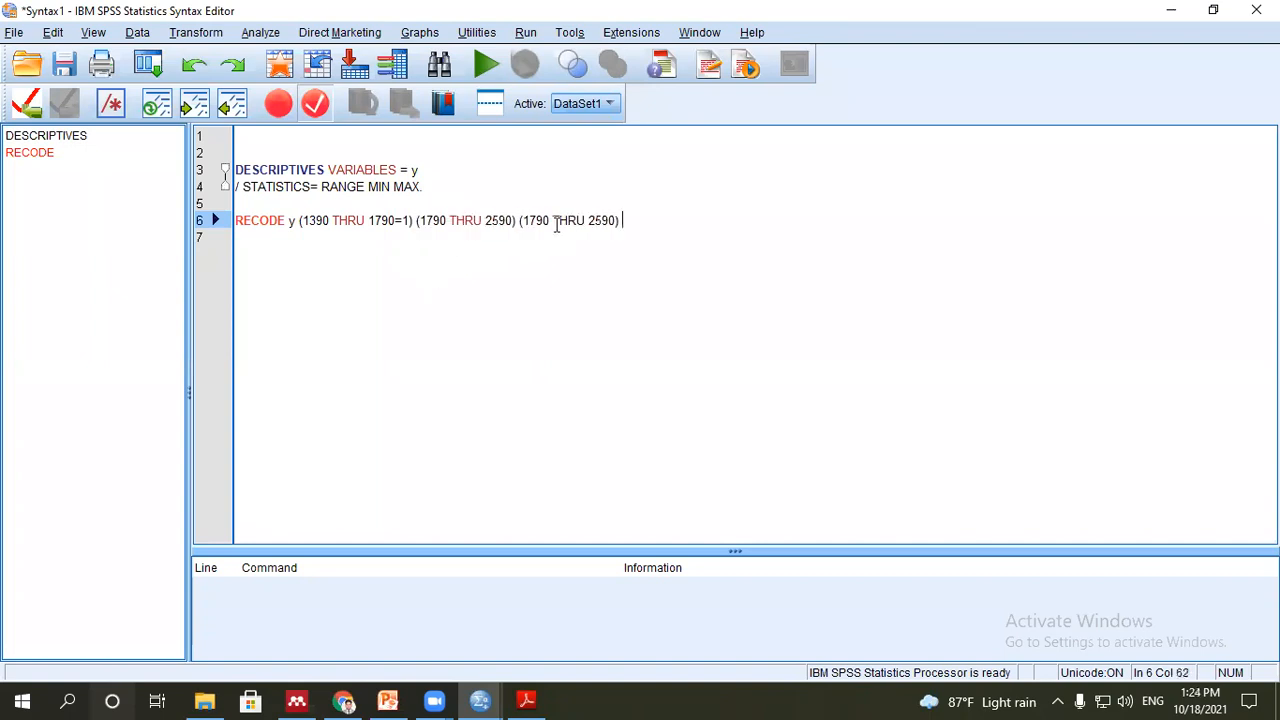
key(ctrl+v)
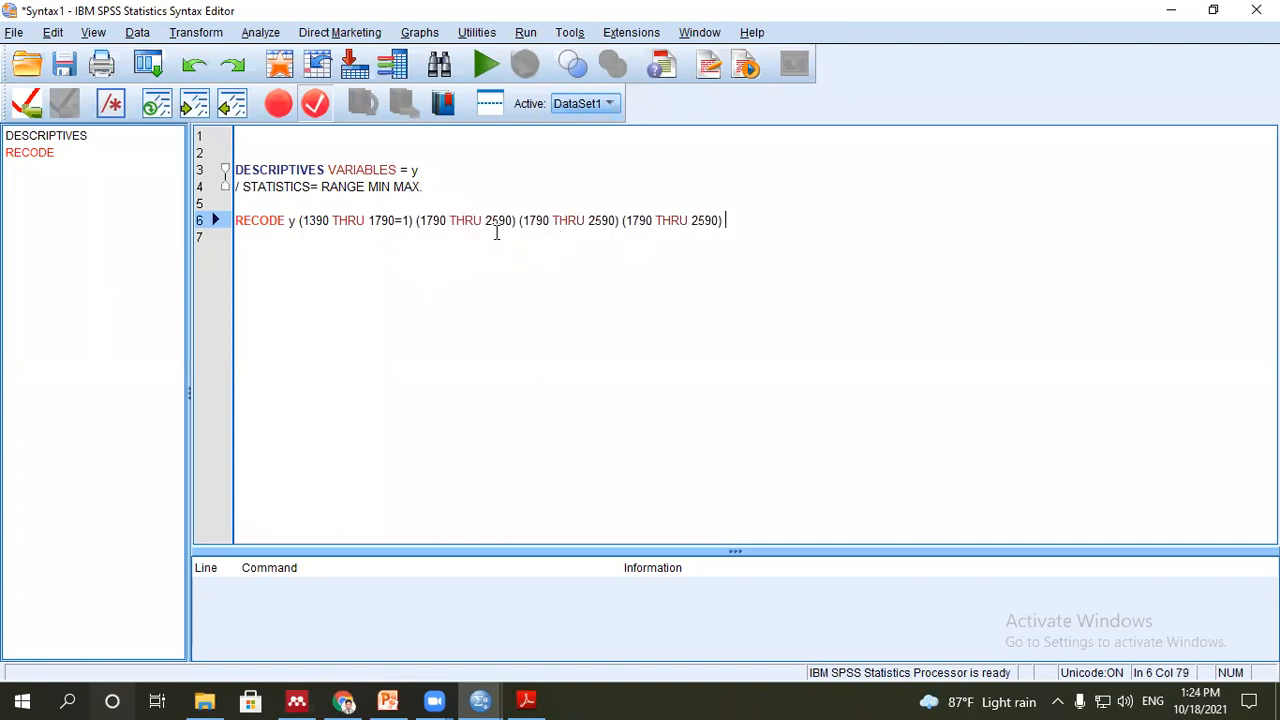
- Set the starting value of the third RECODE range to 2990
double_click(528, 220)
text(2590)
drag(603, 220, 595, 220)
click(426, 246)
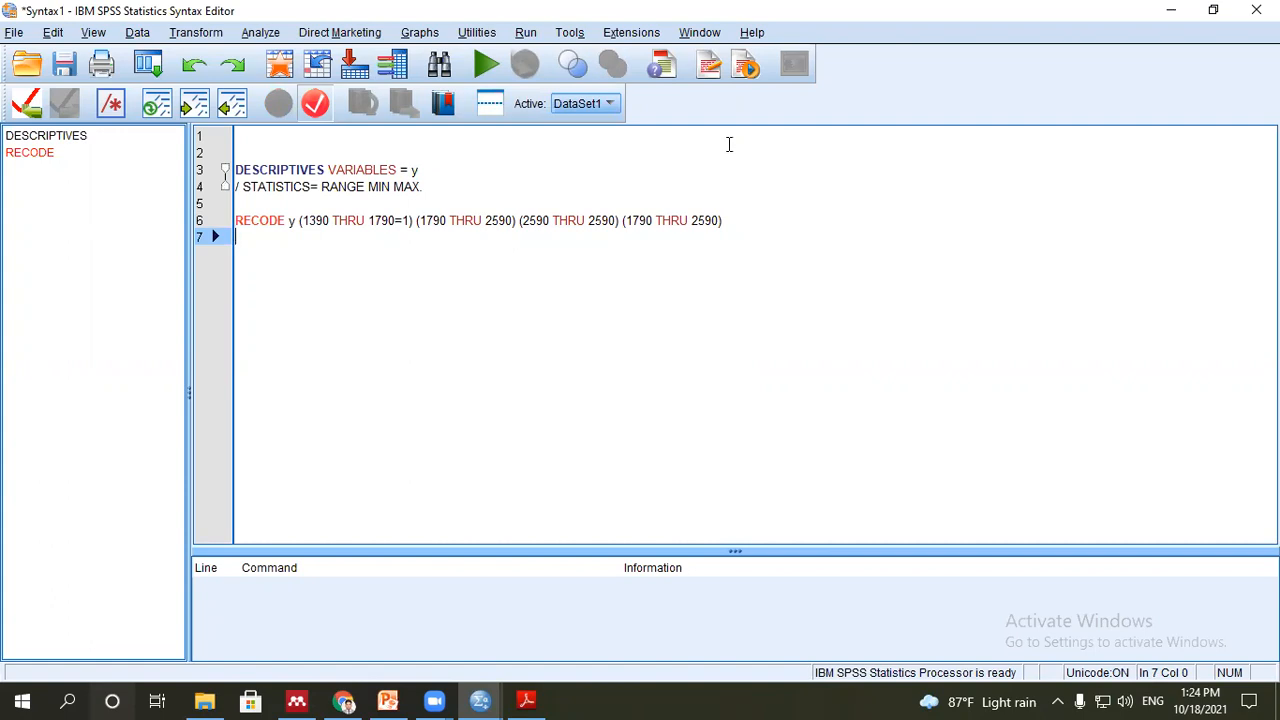
click(530, 220)
key(Delete)
text(9)
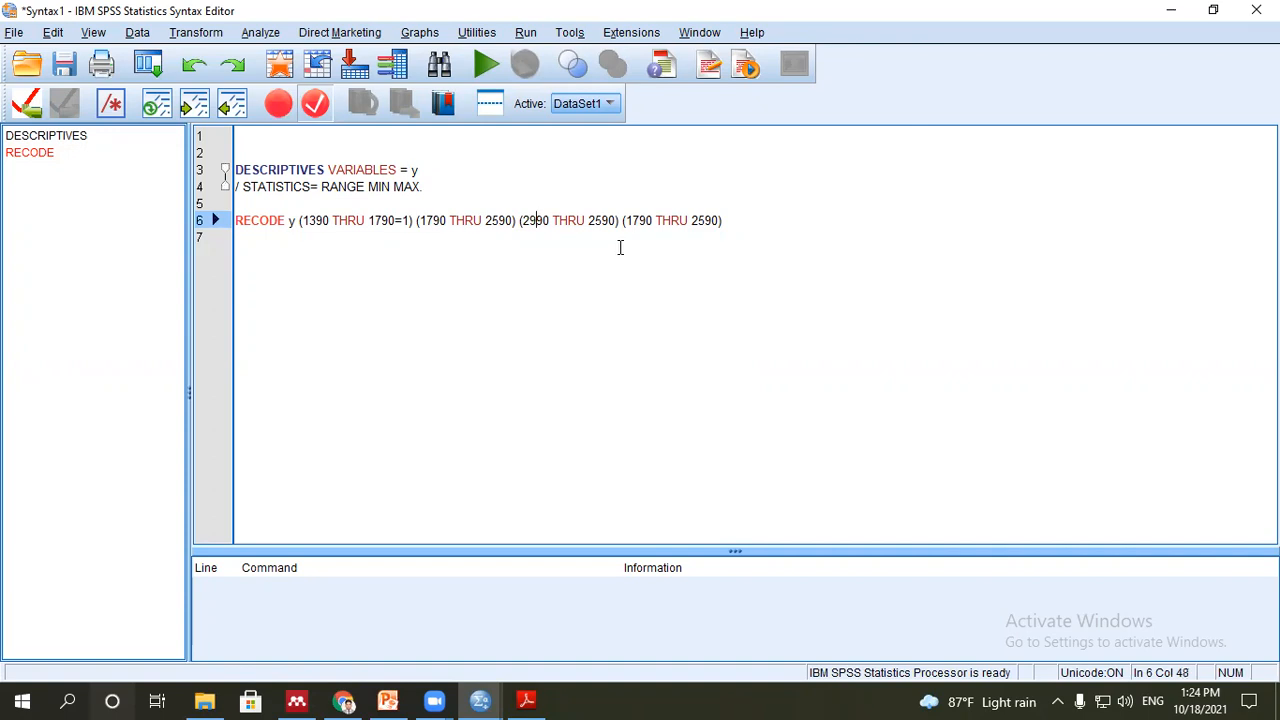
- Set the fourth RECODE range to (2990 THRU 3390)
drag(652, 220, 626, 220)
text(2990)
drag(722, 220, 691, 220)
text(3390)
- Assign the codes =2, =3 and =4 to the second, third and fourth RECODE ranges
click(513, 222)
text(=2)
click(631, 221)
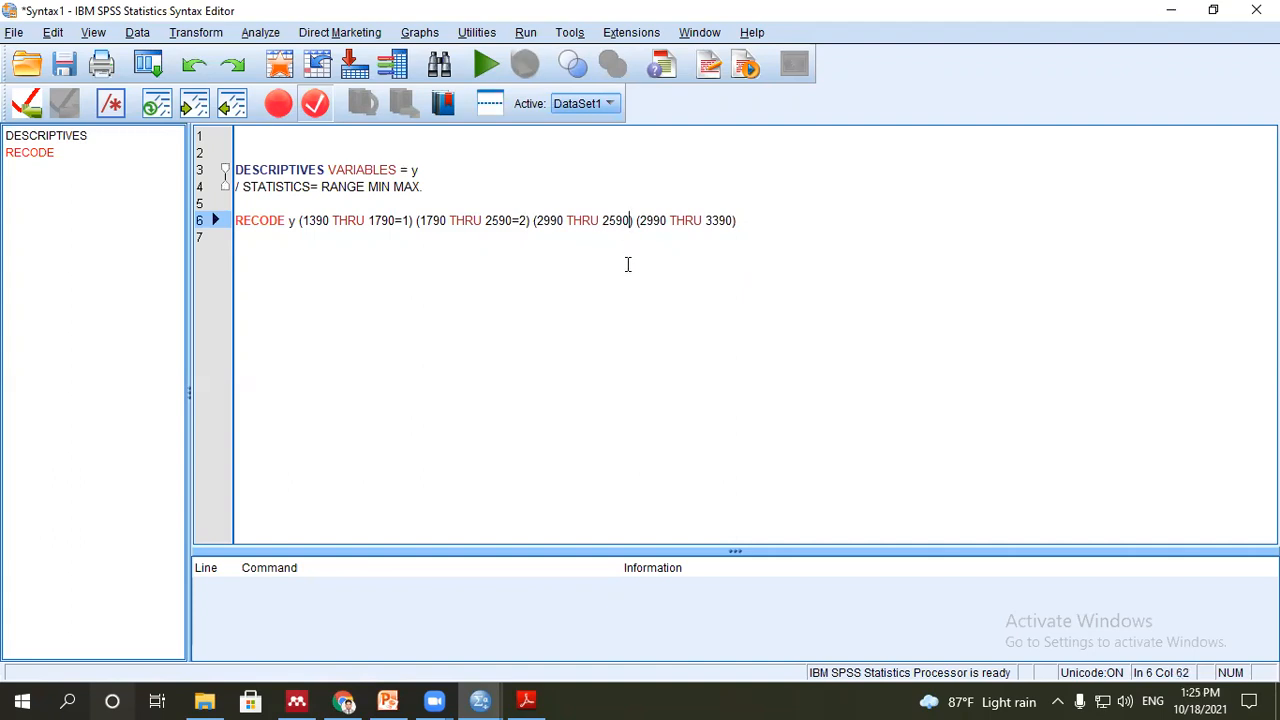
text(=3)
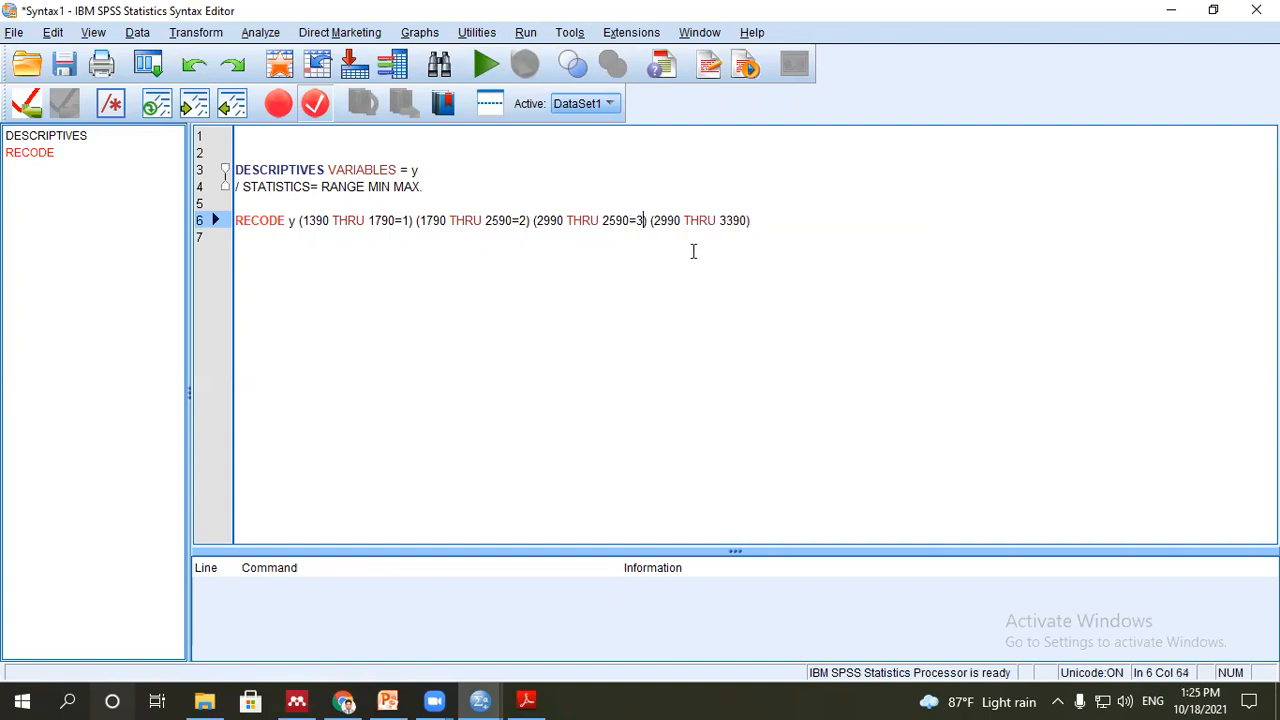
click(746, 221)
text(=4)
- End the RECODE command with the target "into selling price." after the fourth class
click(766, 220)
double_click(293, 221)
click(791, 220)
text(into)
text(feeling)
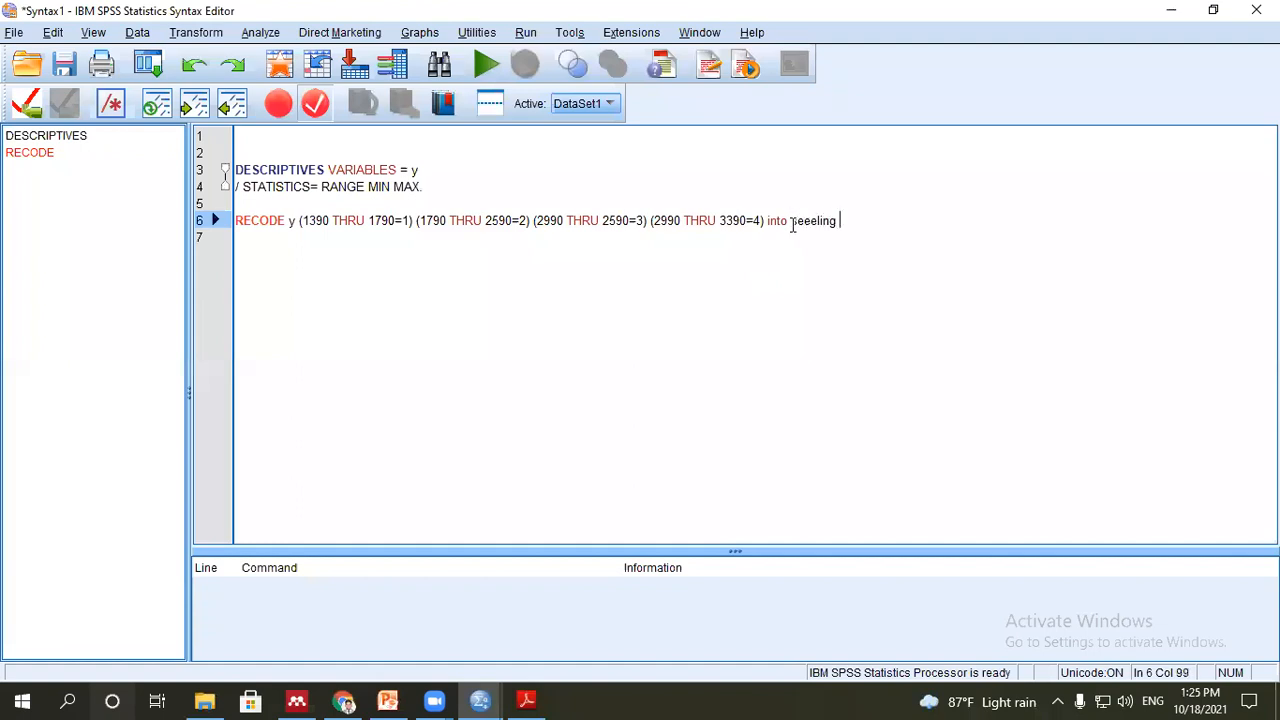
key(BackSpace)
key(BackSpace)
key(BackSpace)
key(BackSpace)
key(BackSpace)
key(BackSpace)
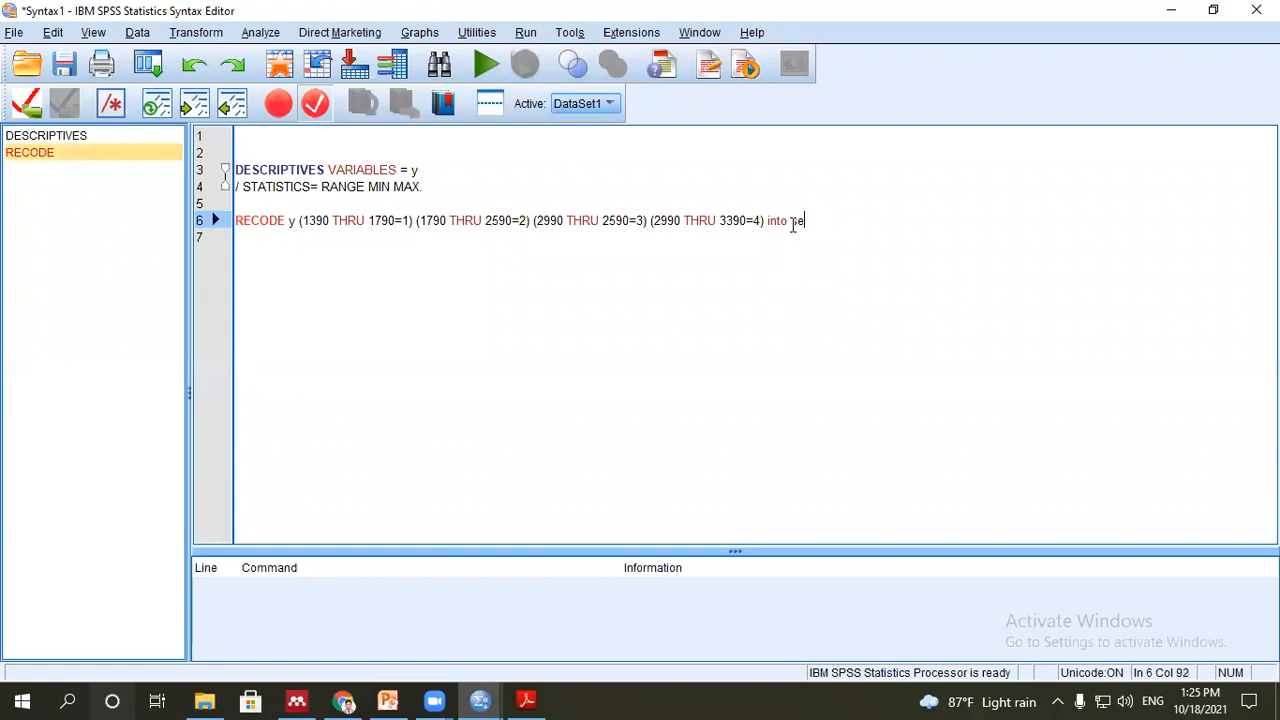
text(ling pr)
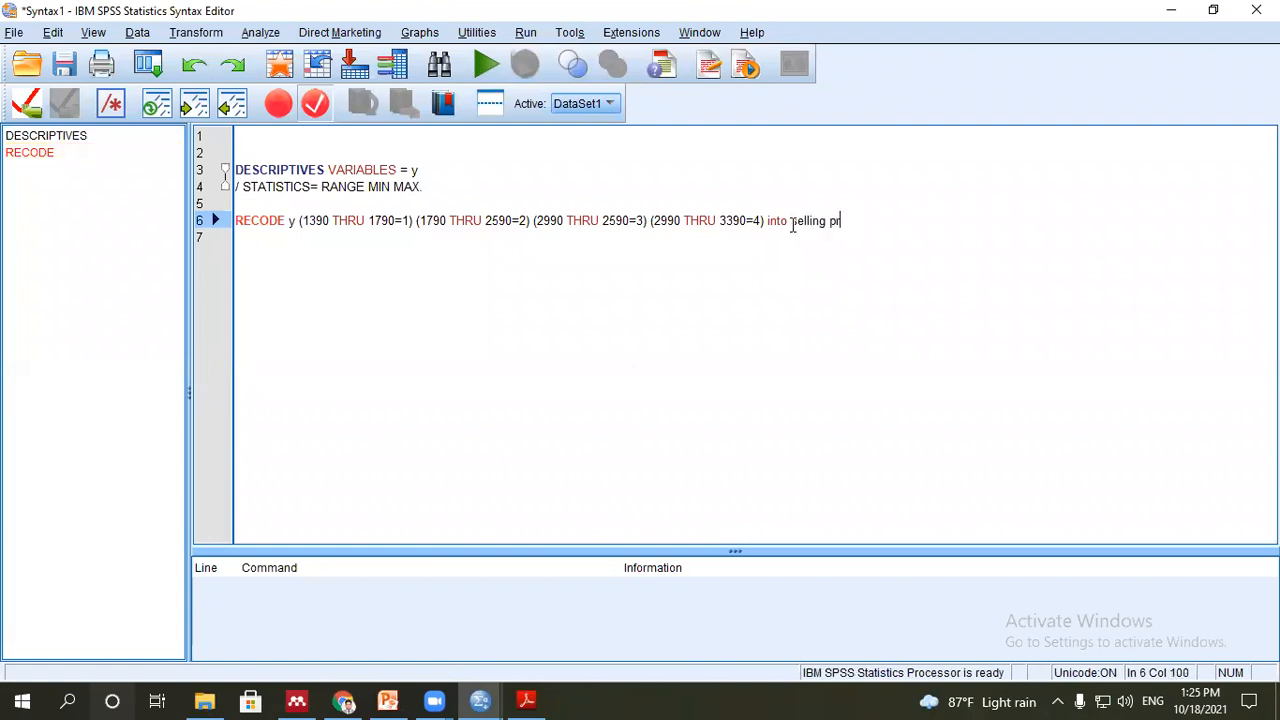
text(ice.)
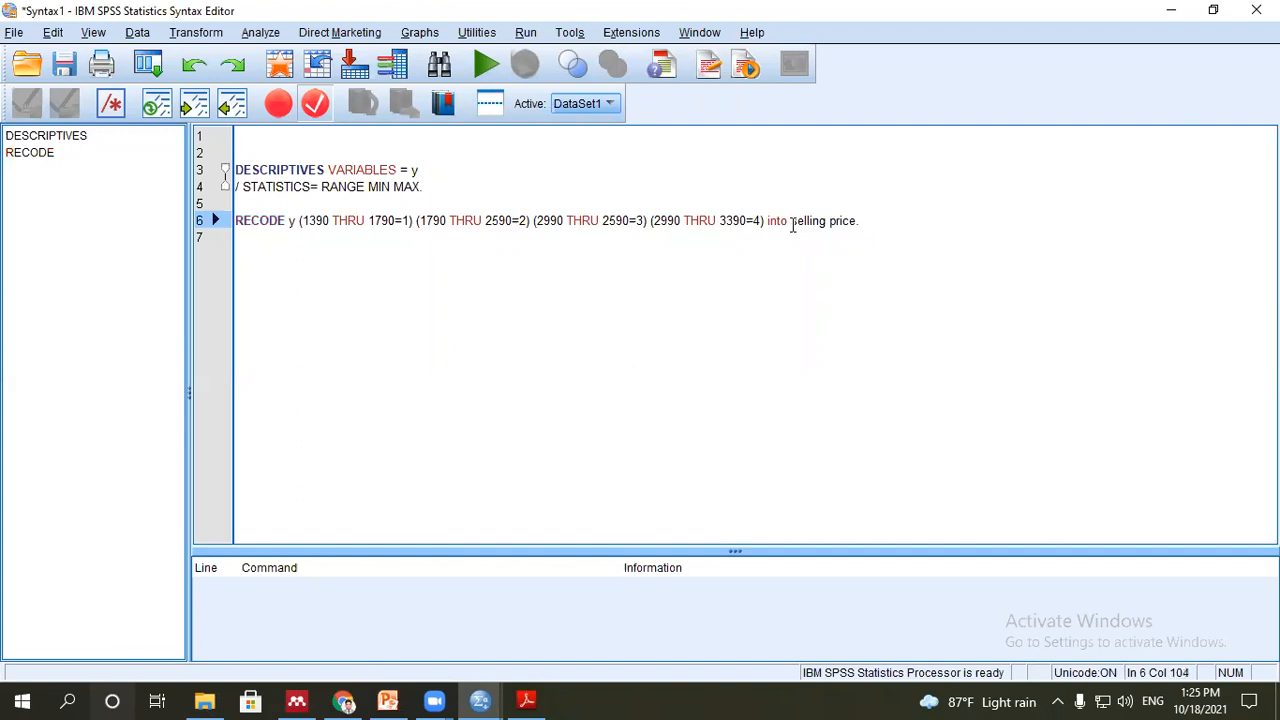
- Add an empty line below the RECODE command and run the command
key(Return)
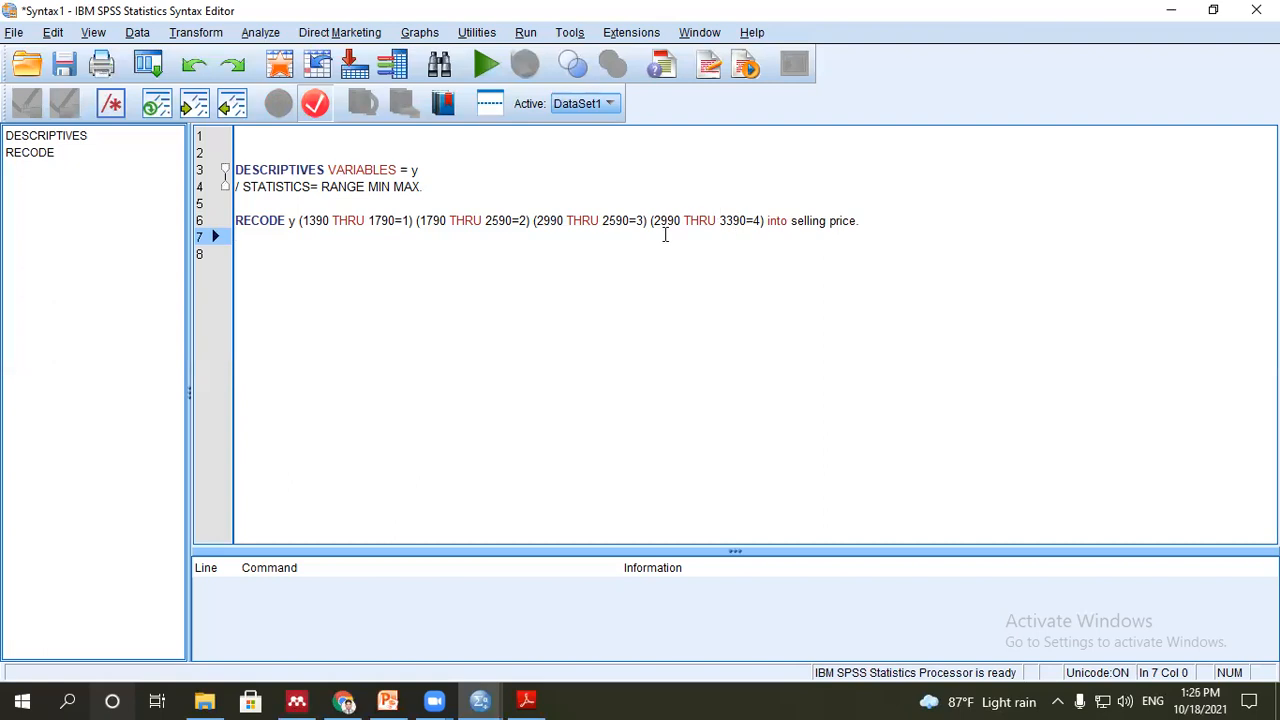
click(882, 220)
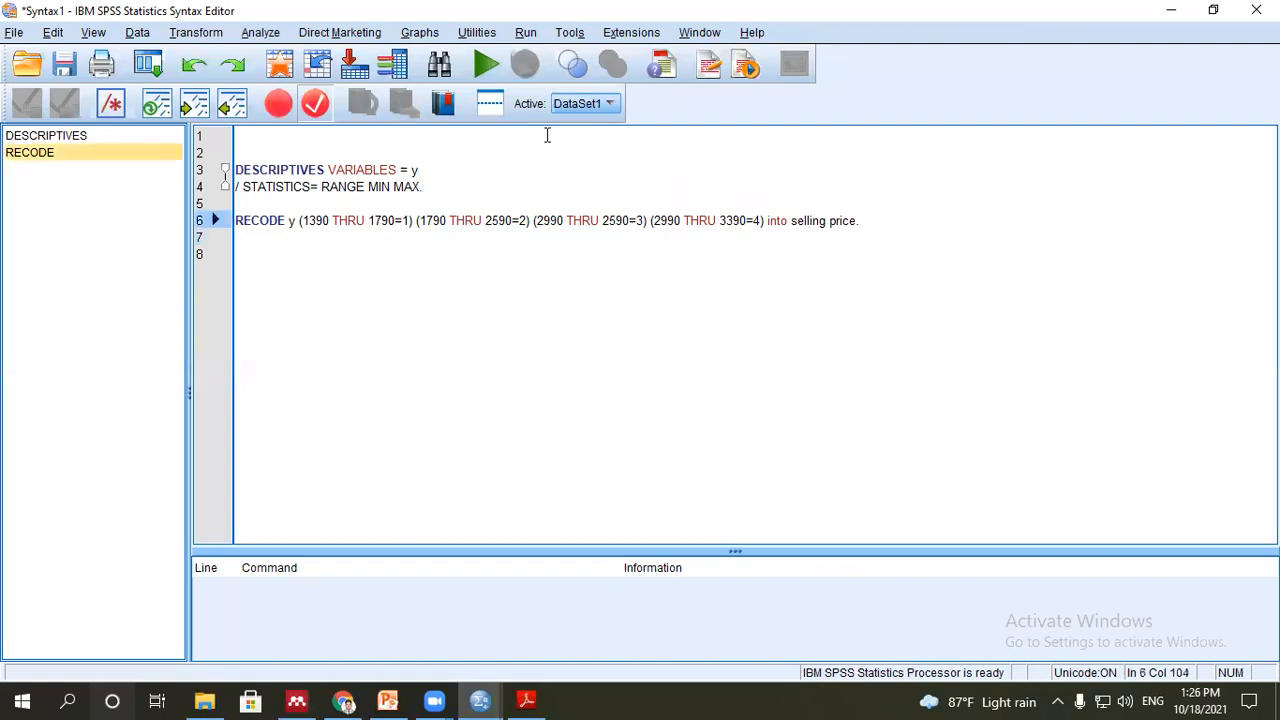
click(484, 72)
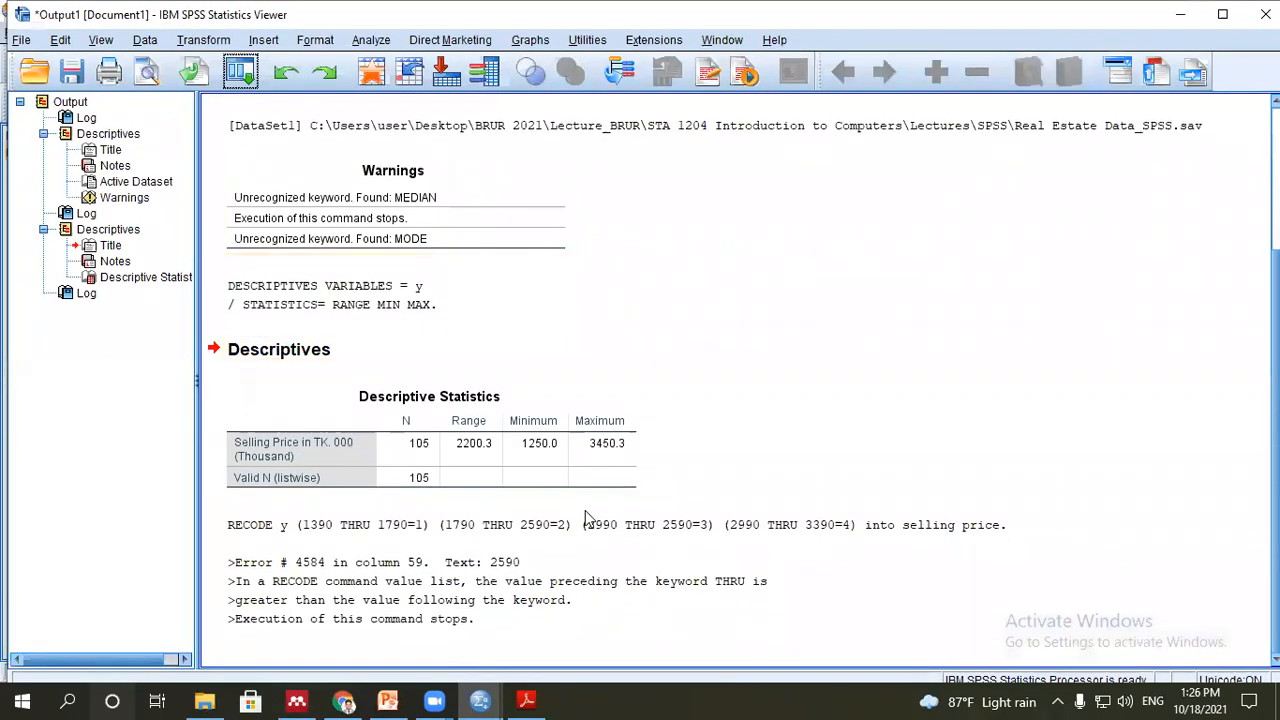
- Check the data editor's variable list and the RECODE output in the viewer, and return to the syntax file
mouse_move(480, 700)
click(697, 645)
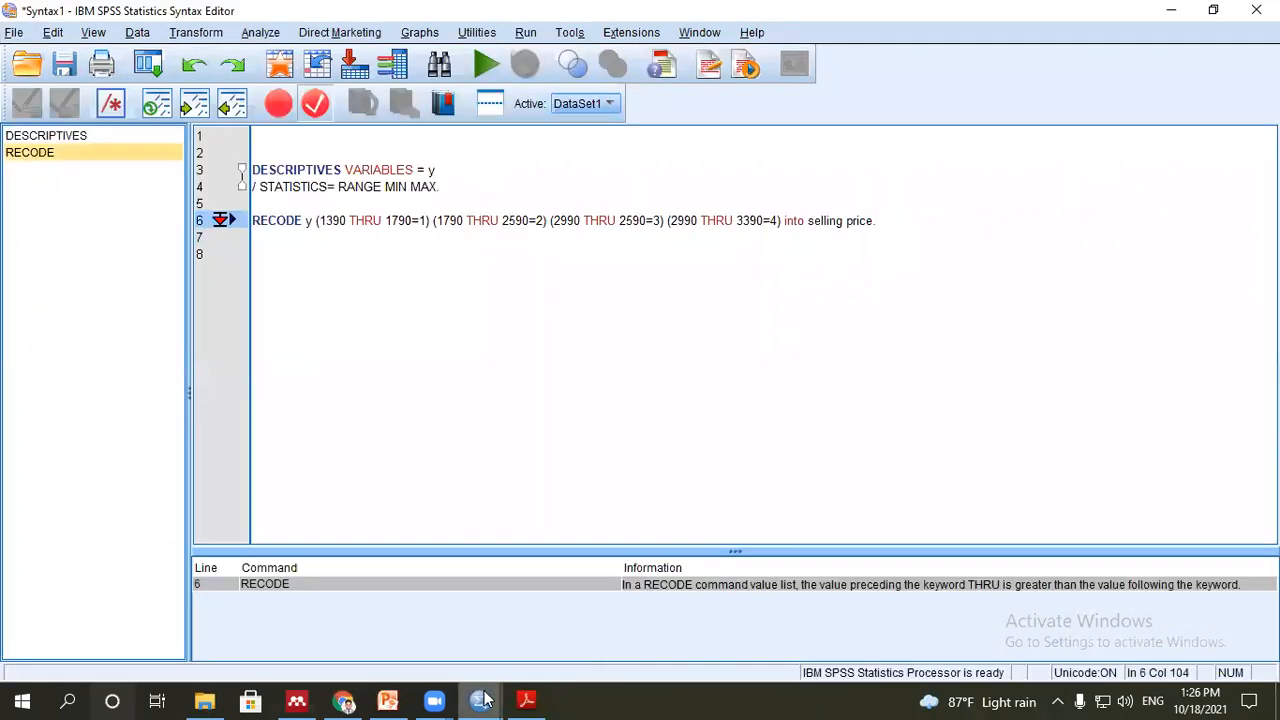
click(460, 629)
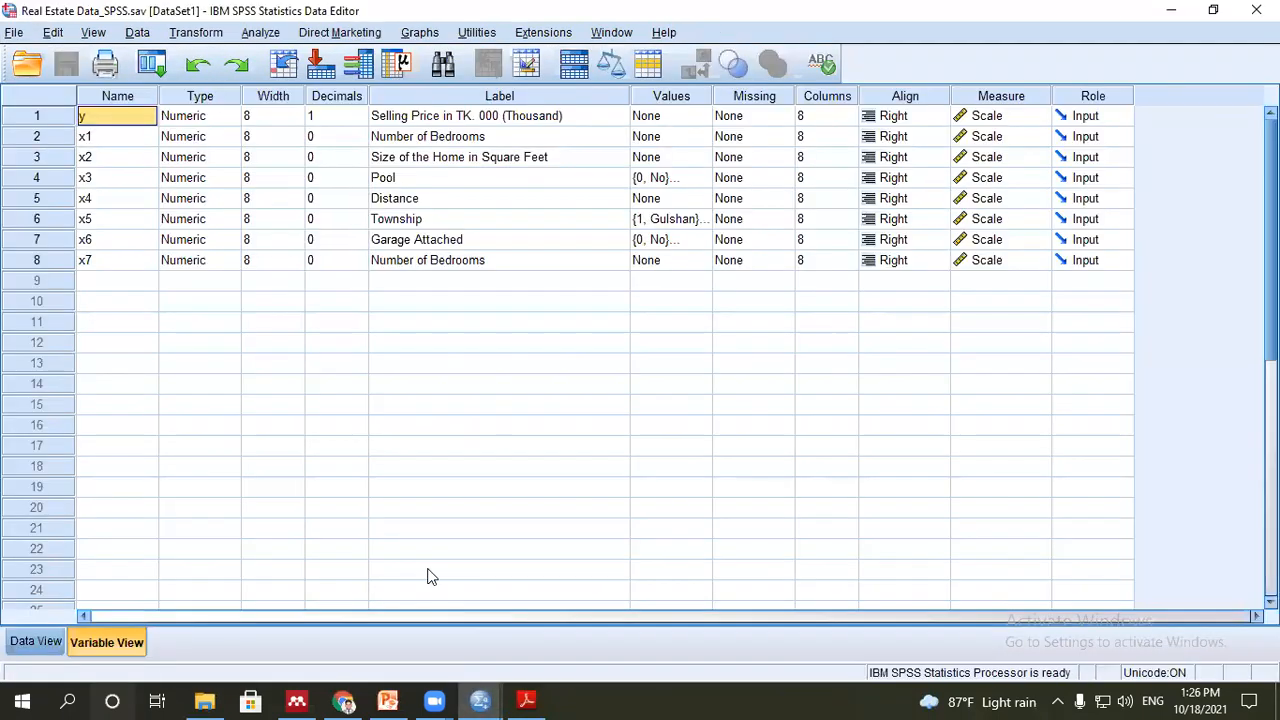
scroll(135, 346, down, 1)
scroll(131, 346, up, 1)
click(478, 700)
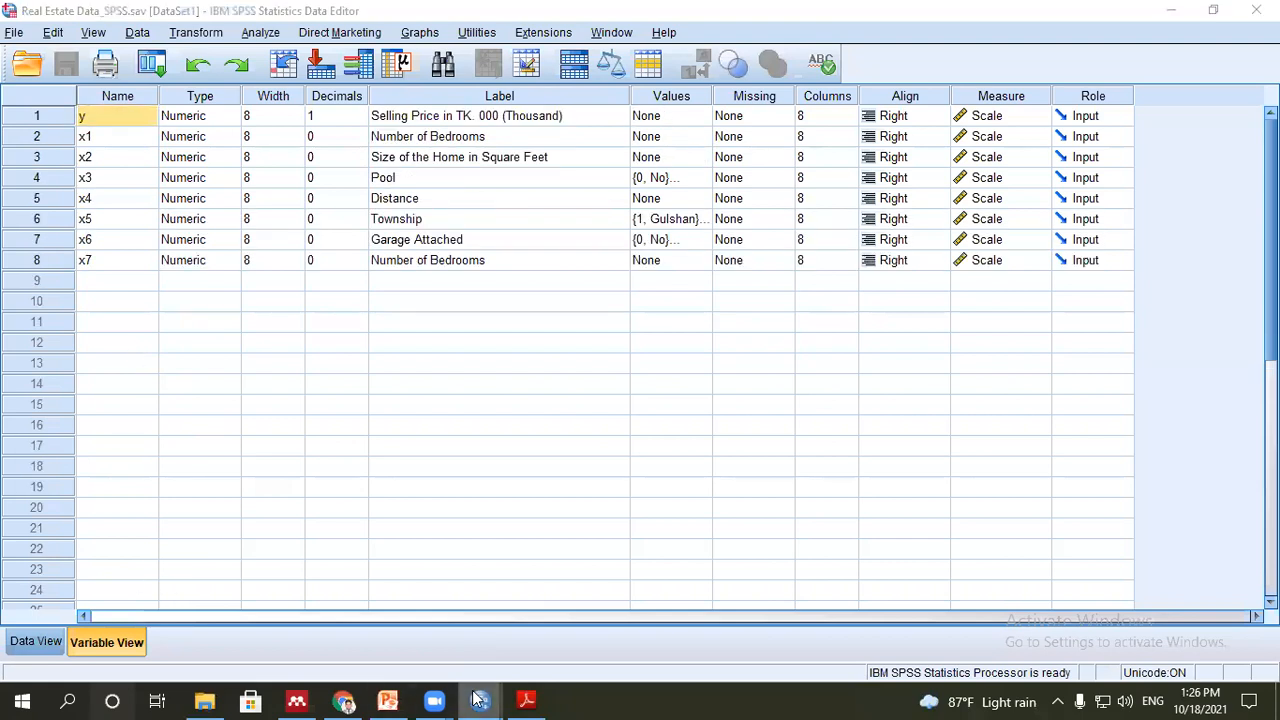
click(281, 628)
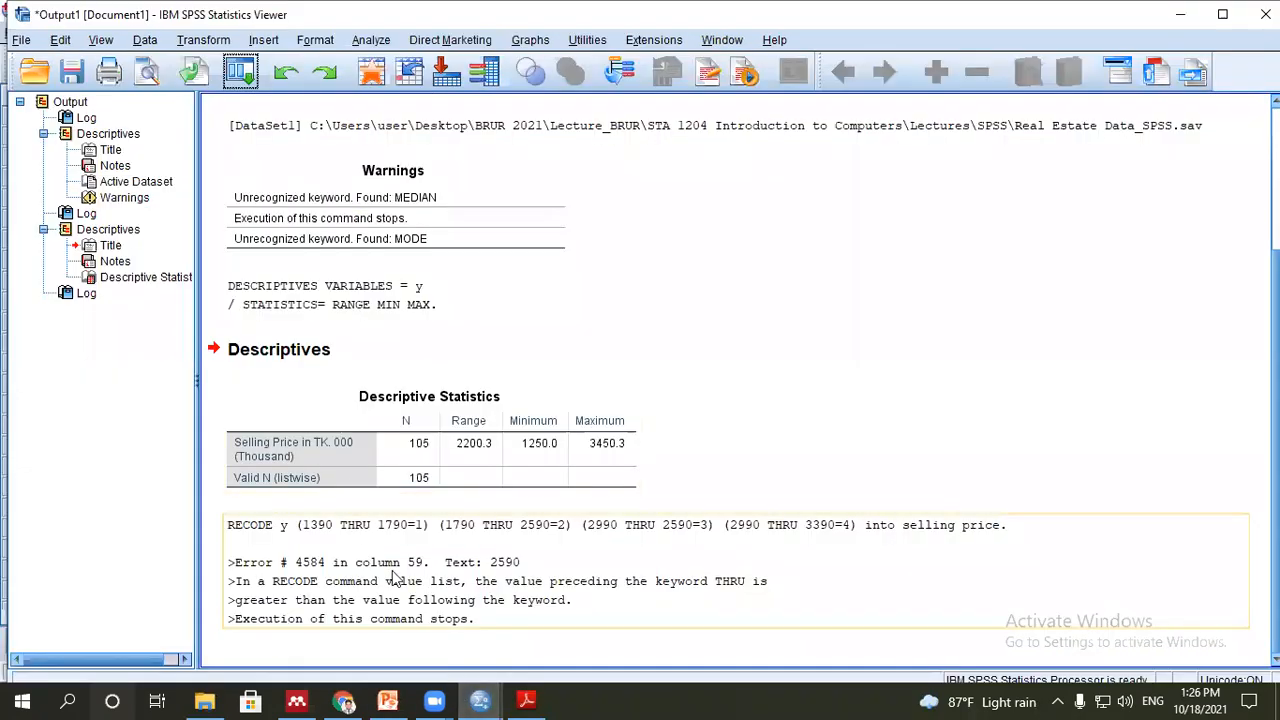
click(480, 700)
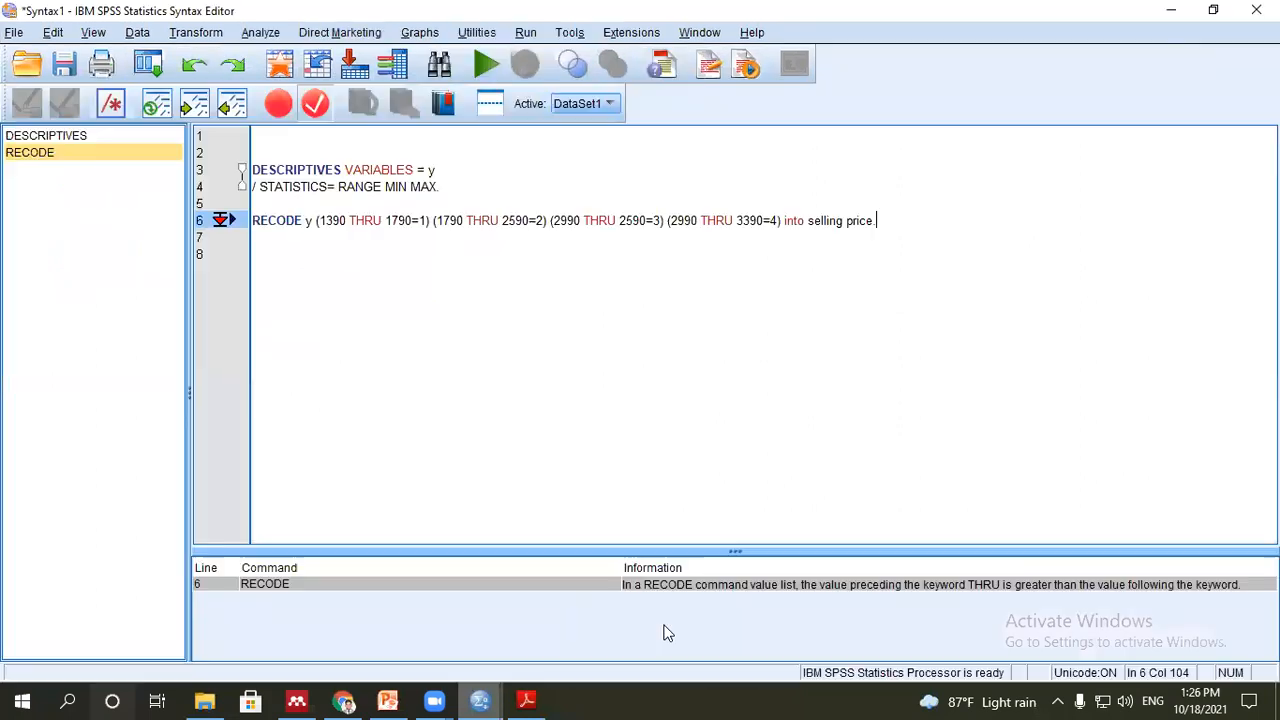
click(665, 630)
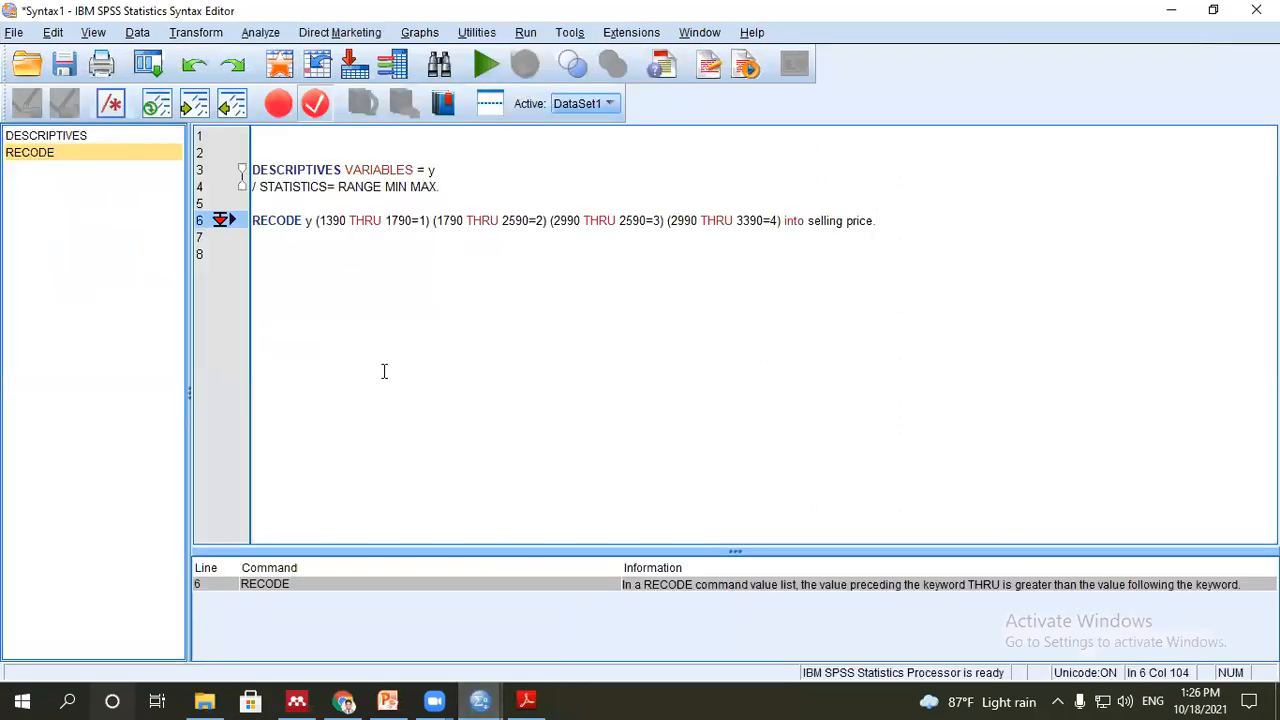
- Insert the EXECUTE command on line 7, directly beneath the RECODE command
key(Return)
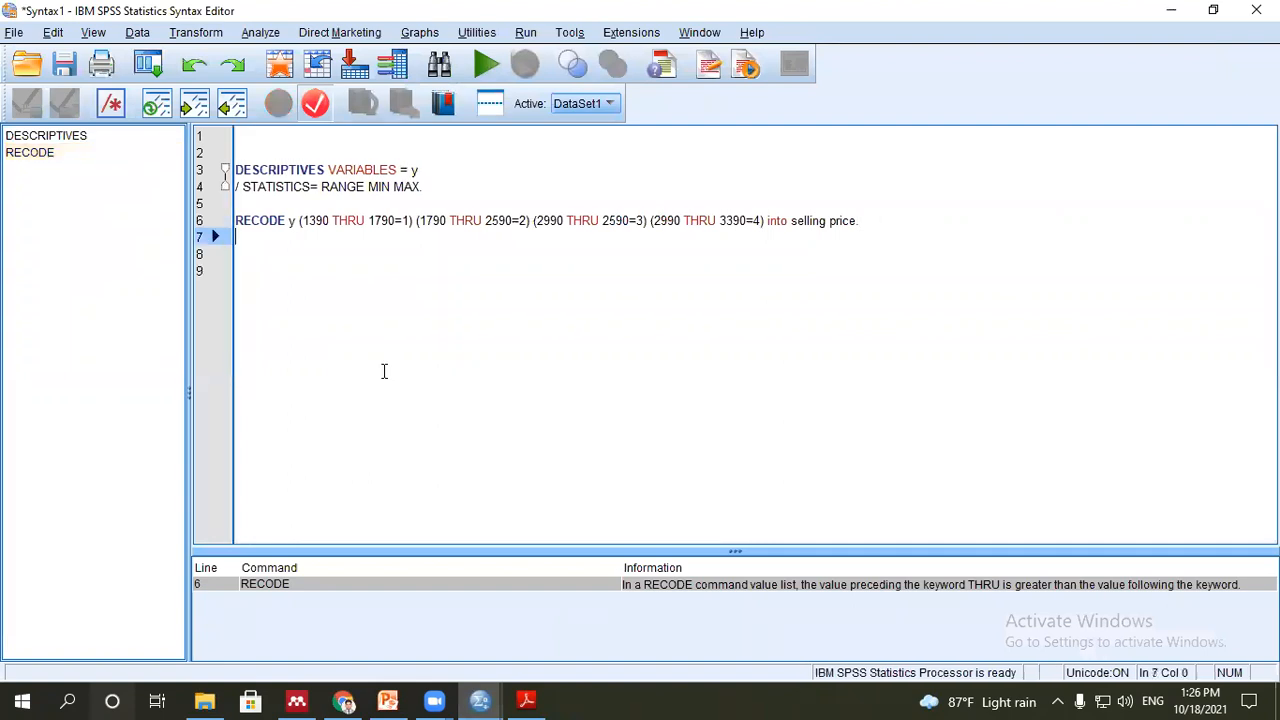
text(e)
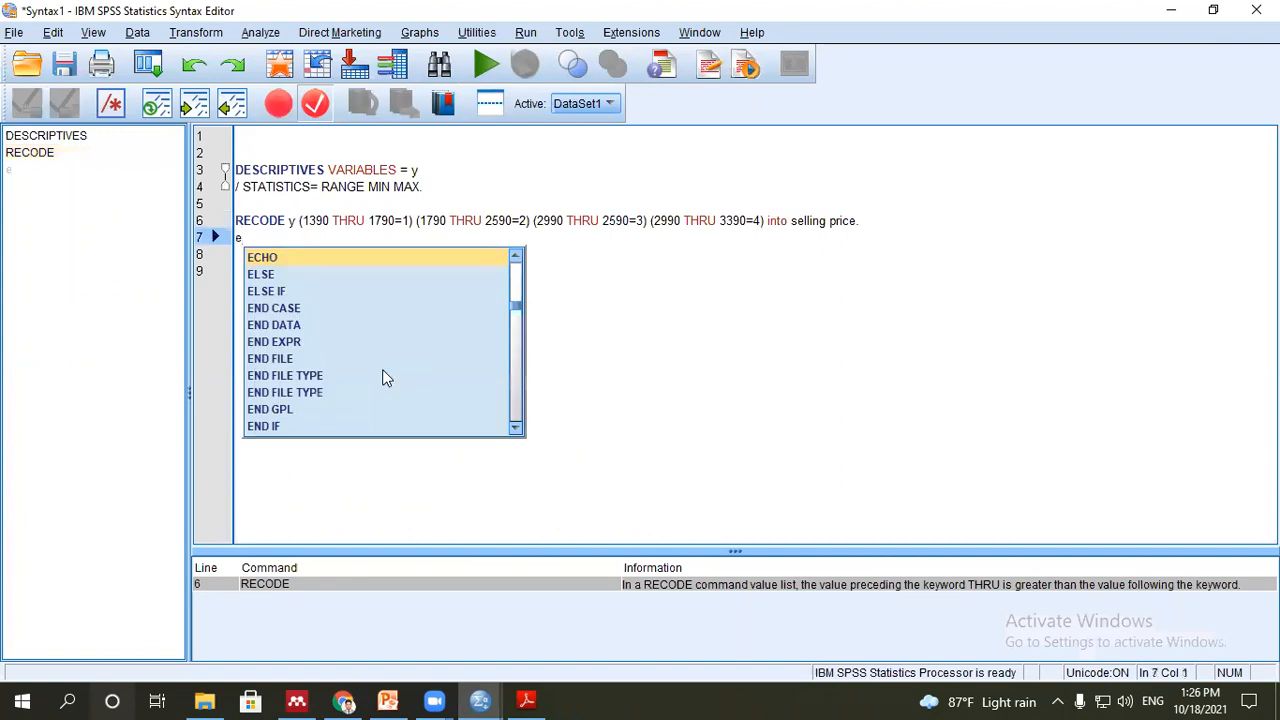
text(x)
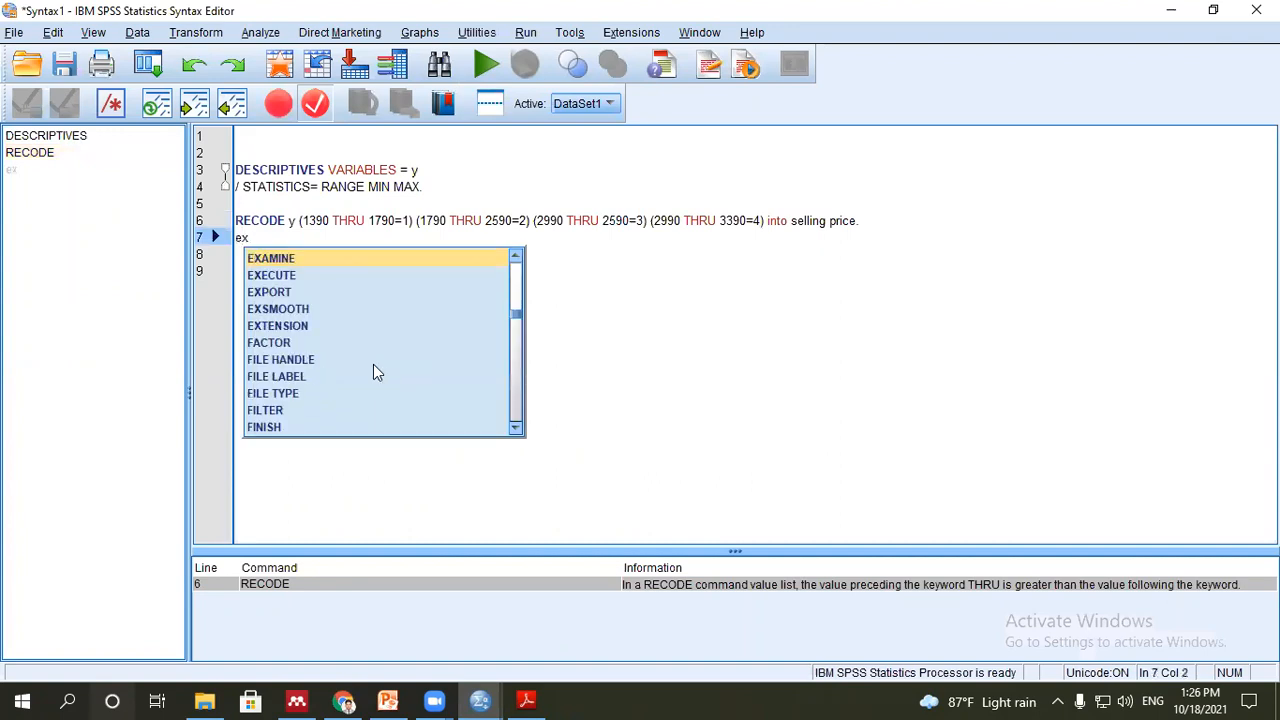
double_click(315, 278)
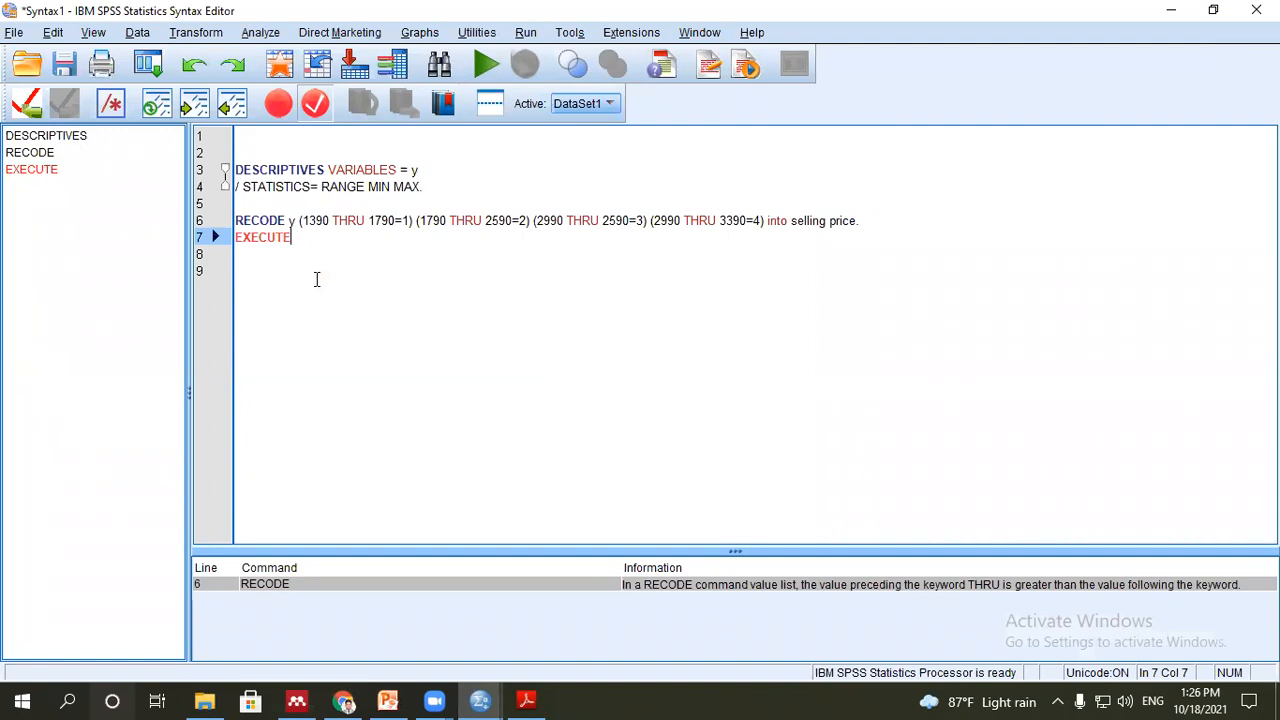
- End the EXECUTE command on line 7 with a period and run it
text(.)
drag(238, 222, 857, 216)
click(780, 245)
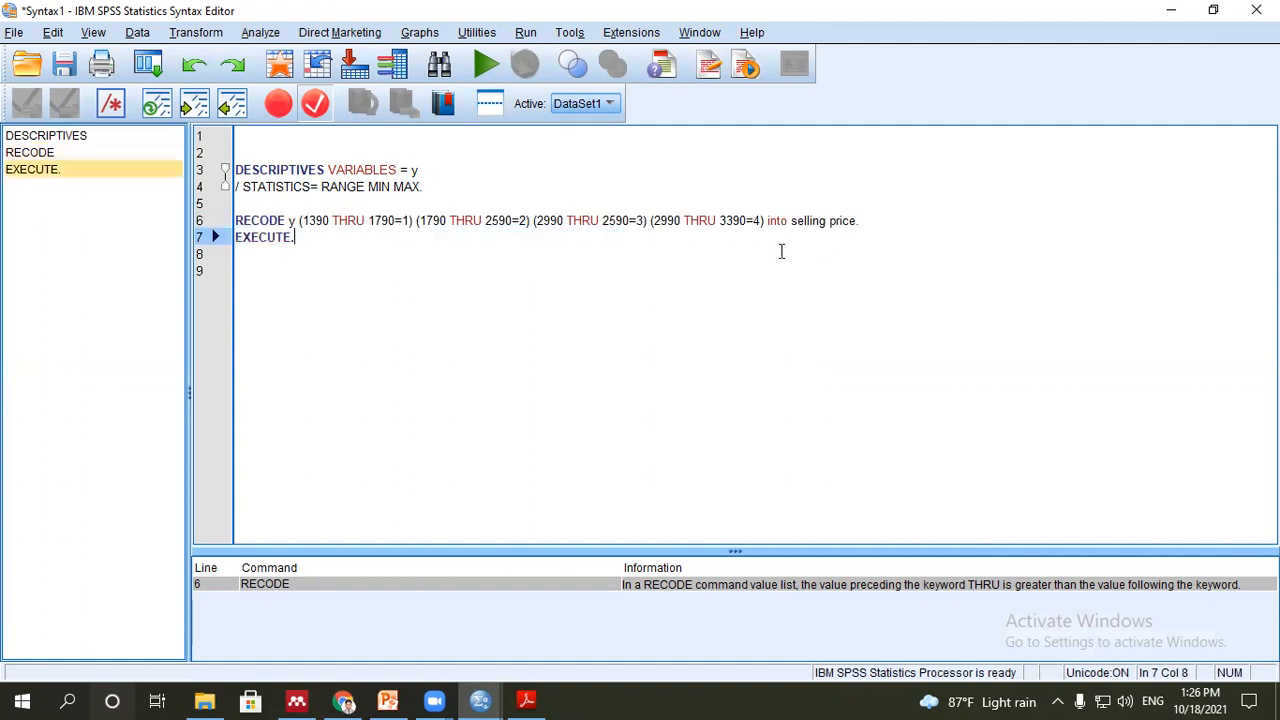
drag(318, 235, 236, 237)
click(314, 252)
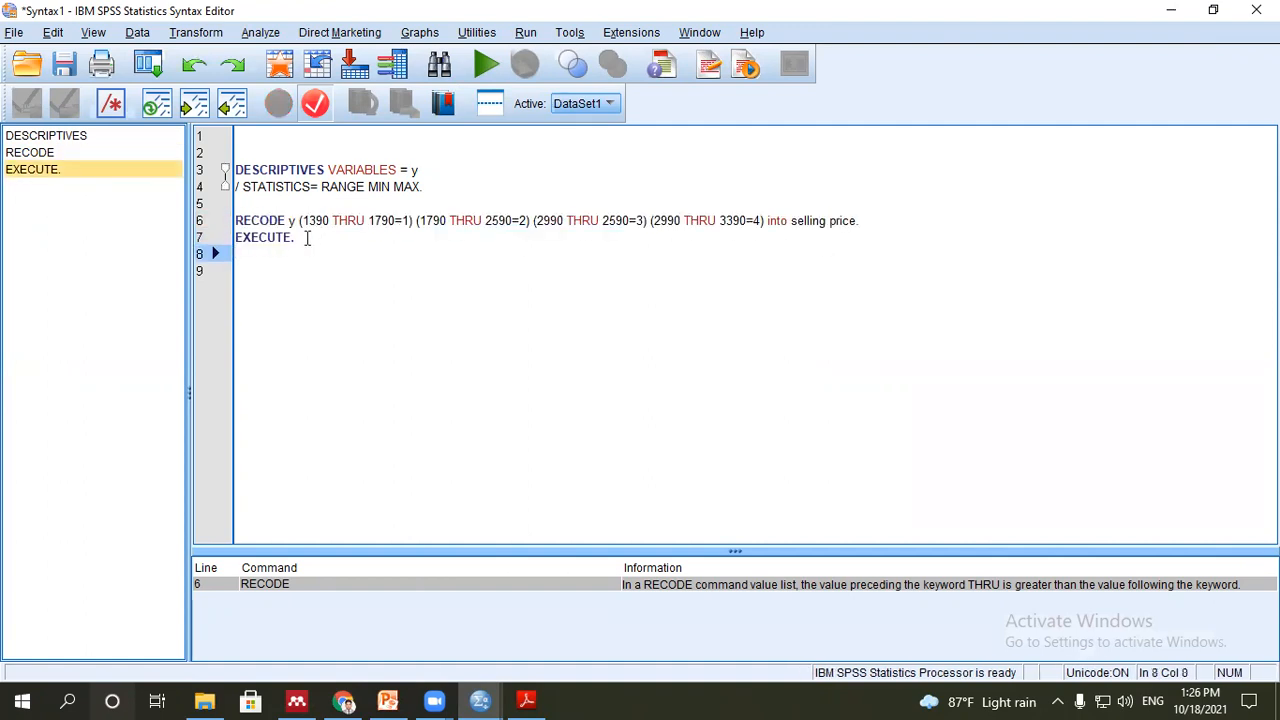
click(494, 65)
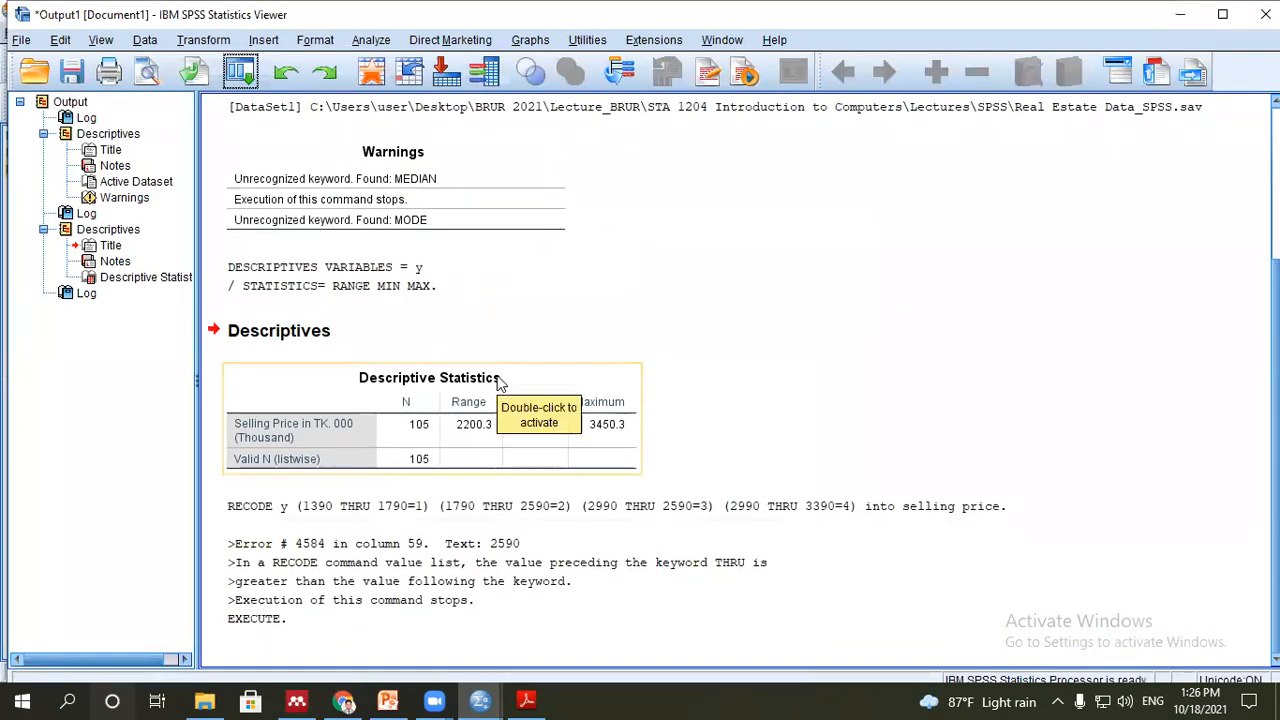
- Check the data editor's variable list for the recoded variable and return to the syntax file
click(480, 700)
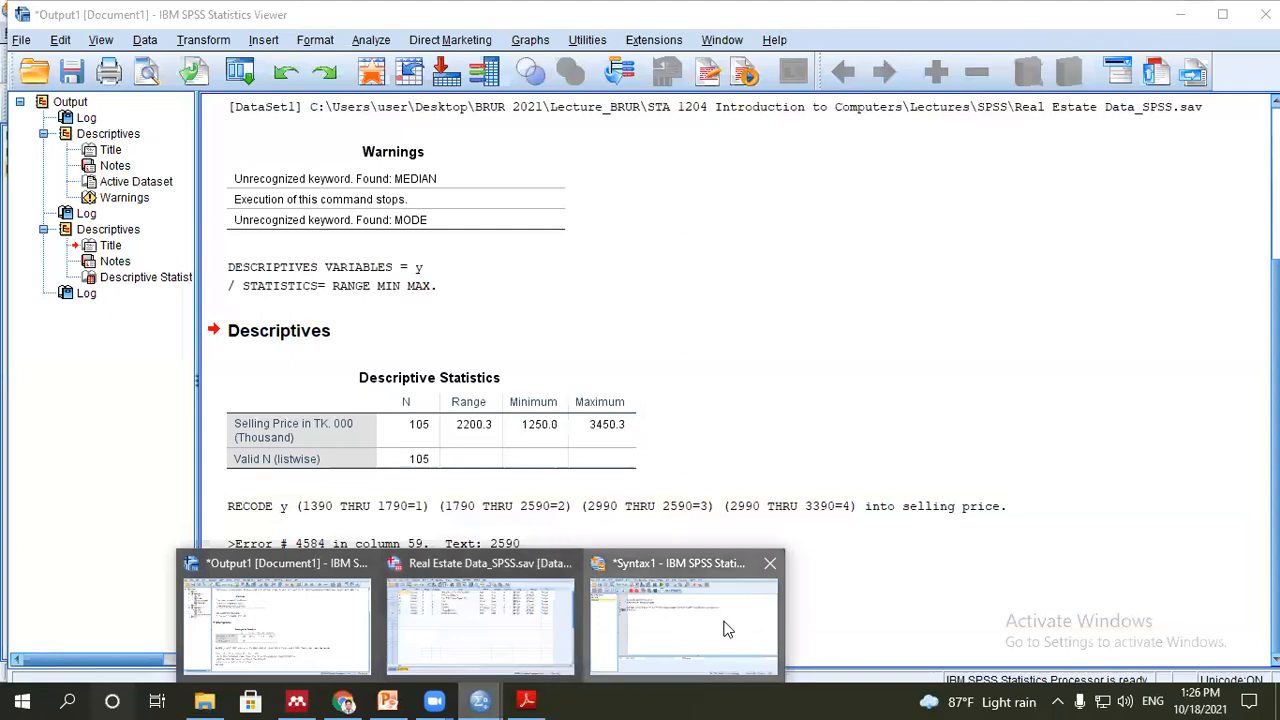
click(727, 629)
mouse_move(480, 700)
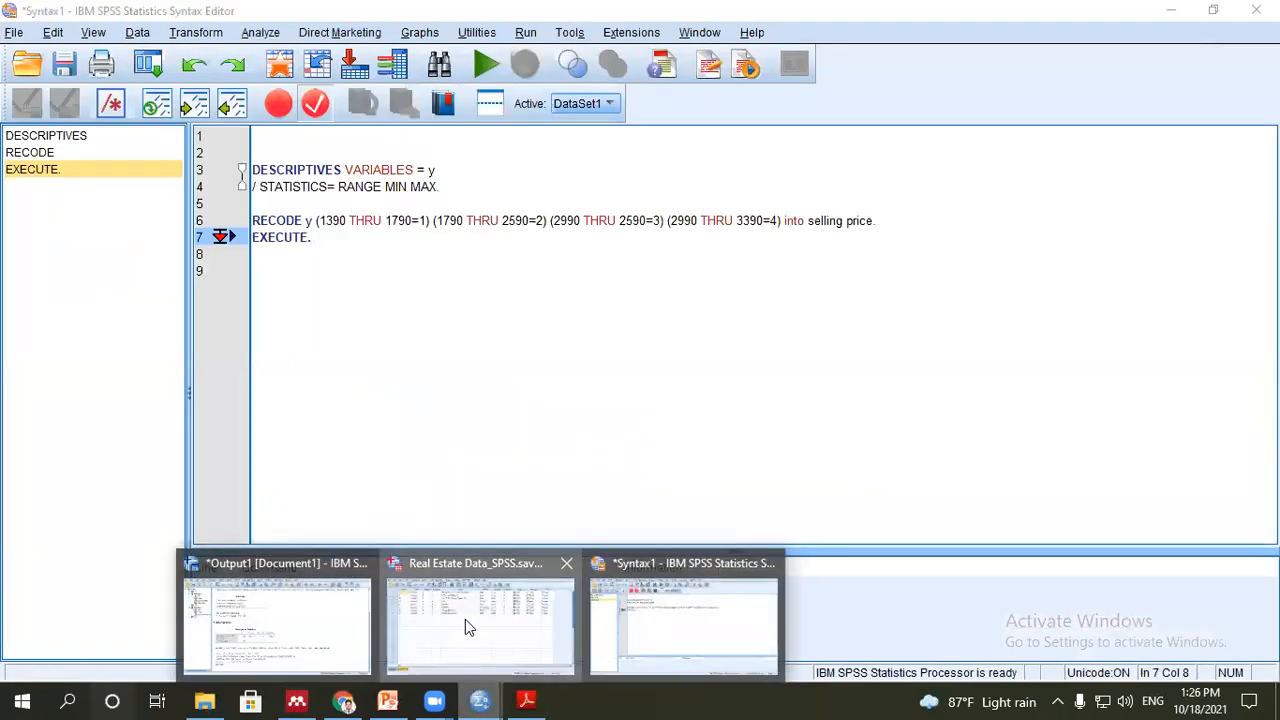
click(465, 625)
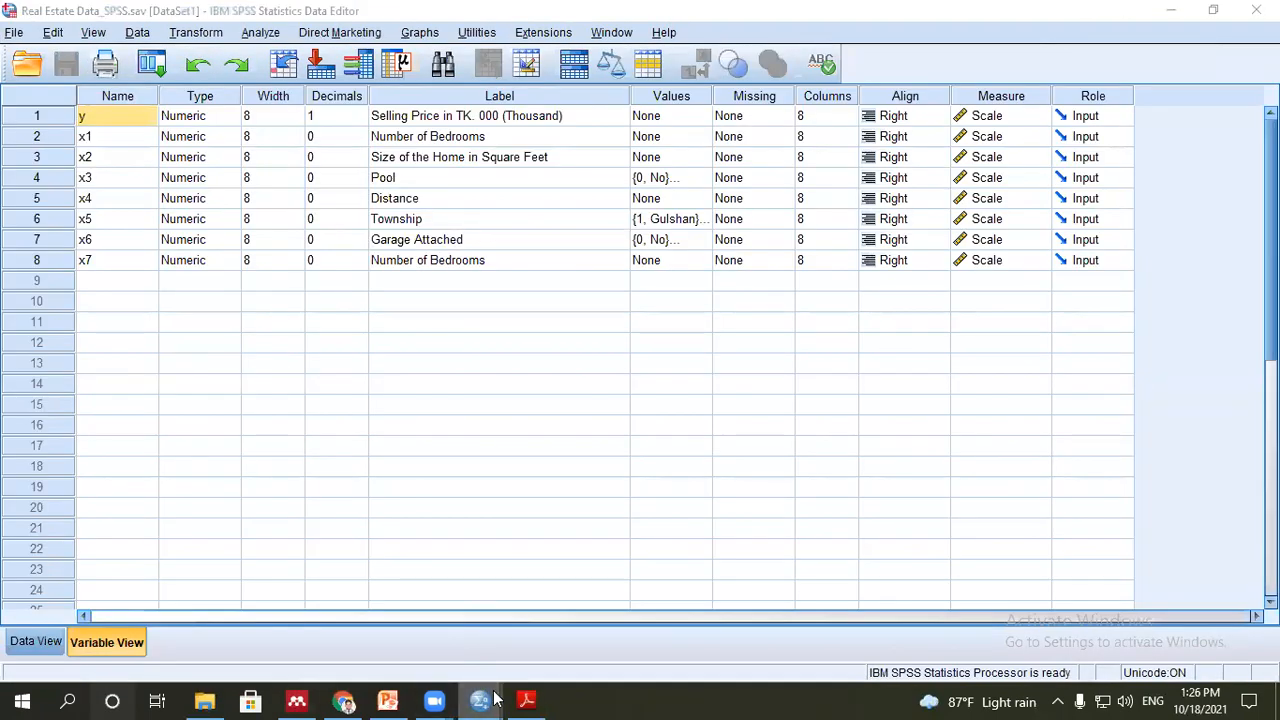
mouse_move(480, 700)
click(706, 631)
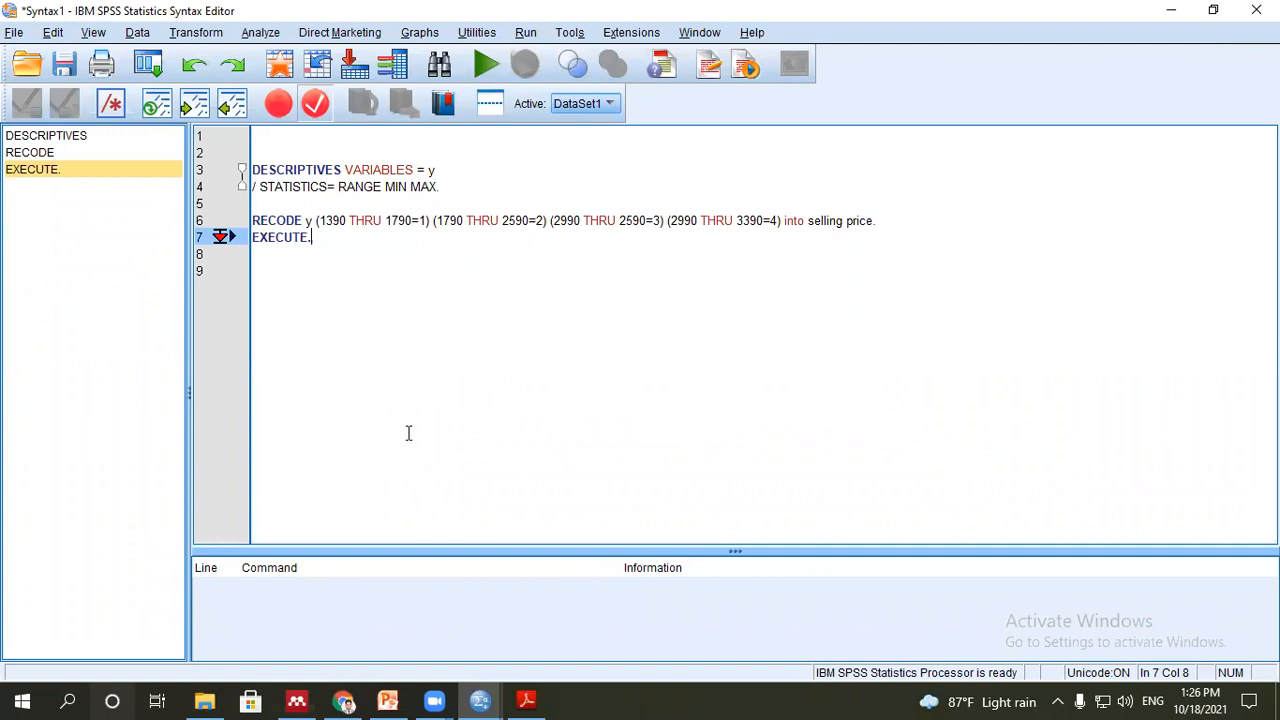
- Change the fourth RECODE class's lower limit to 2590 and run the RECODE and EXECUTE commands
click(679, 220)
key(Delete)
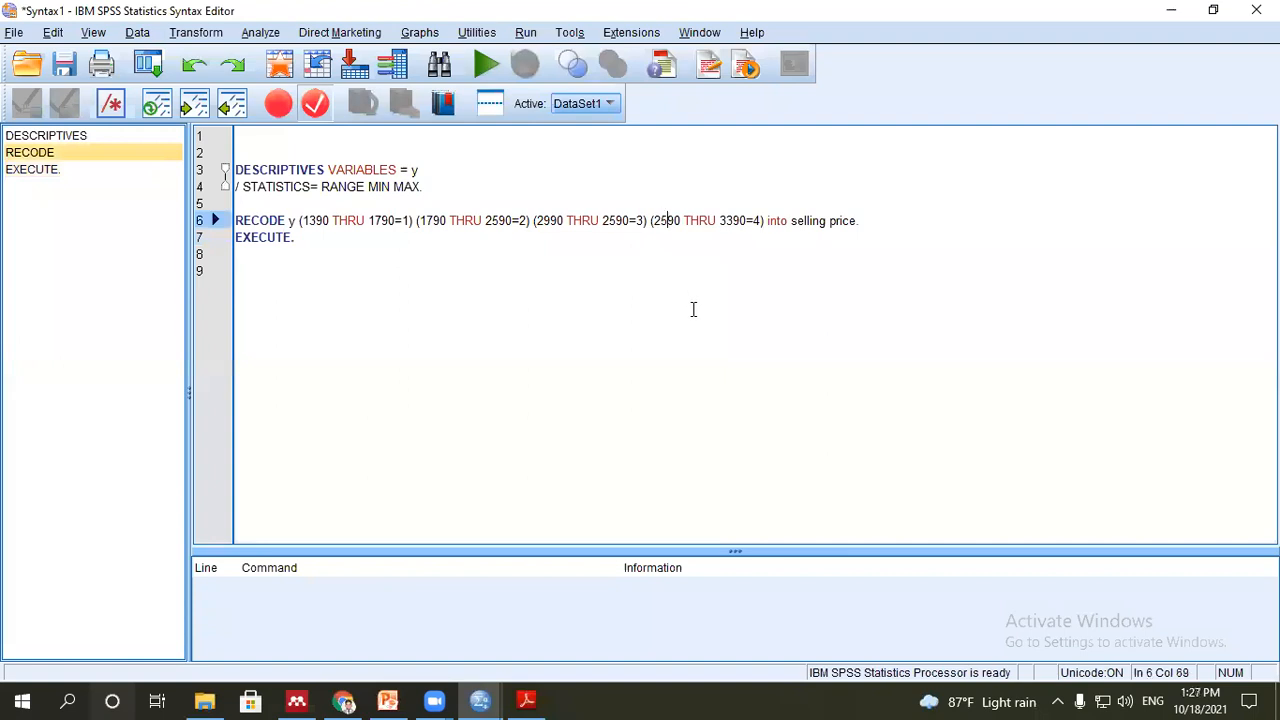
text(5)
click(898, 219)
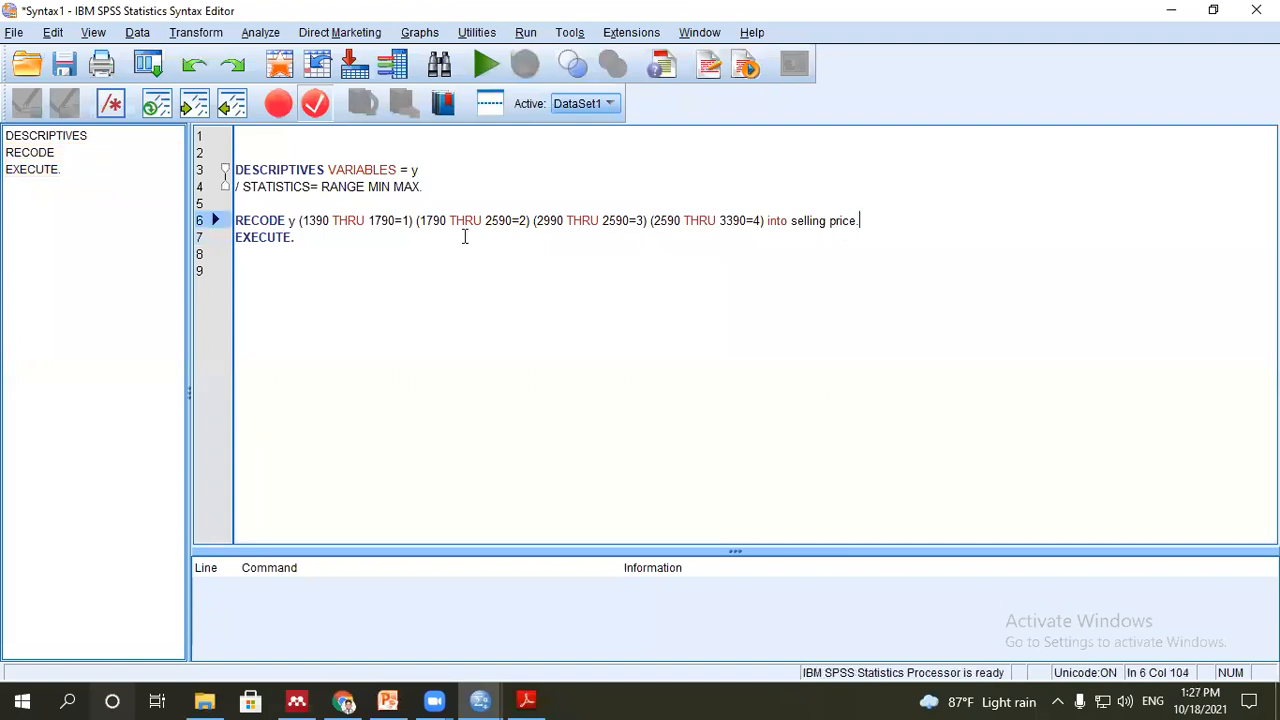
drag(414, 236, 388, 197)
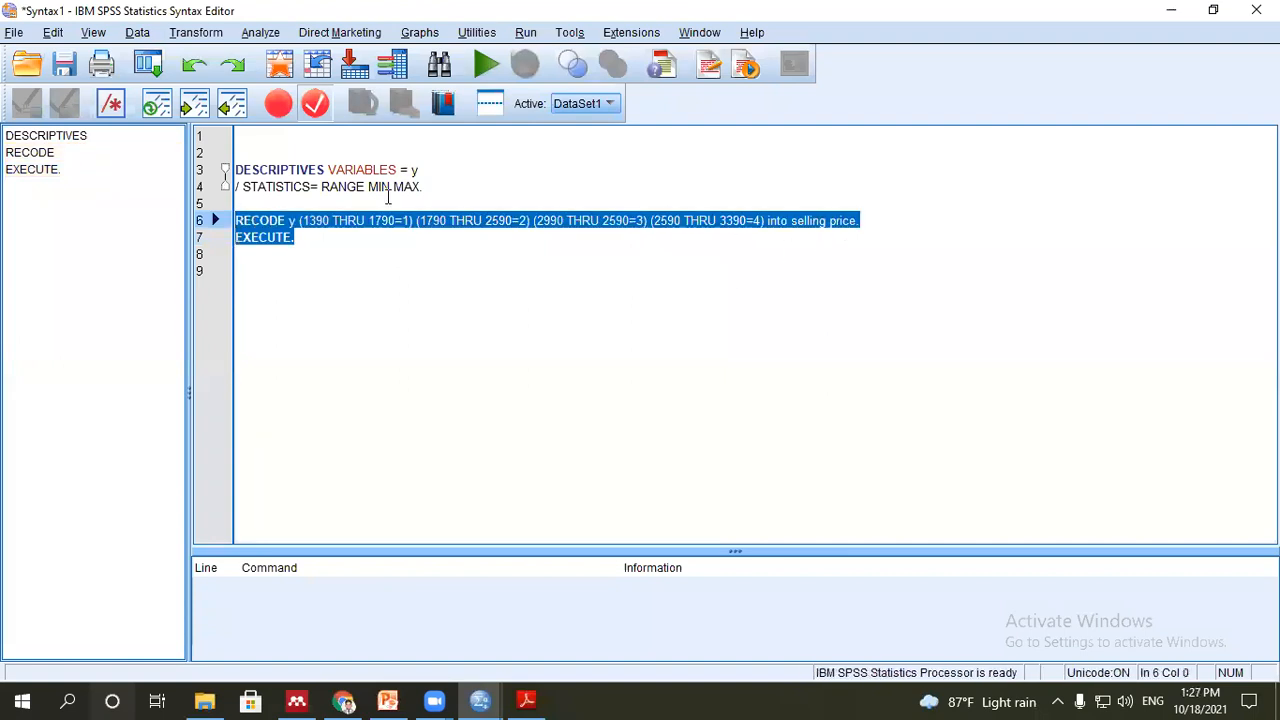
click(486, 64)
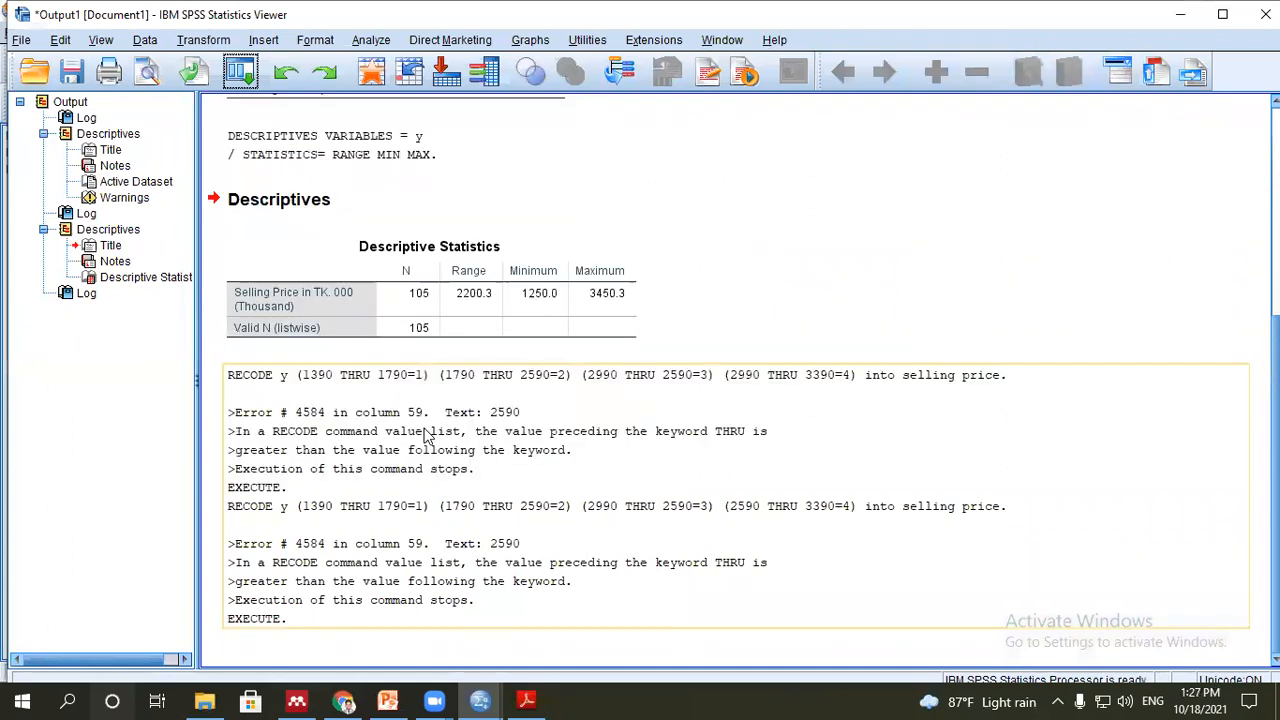
- Return to the syntax file and rewrite the first RECODE class's range keyword in lowercase as "thru"
click(480, 700)
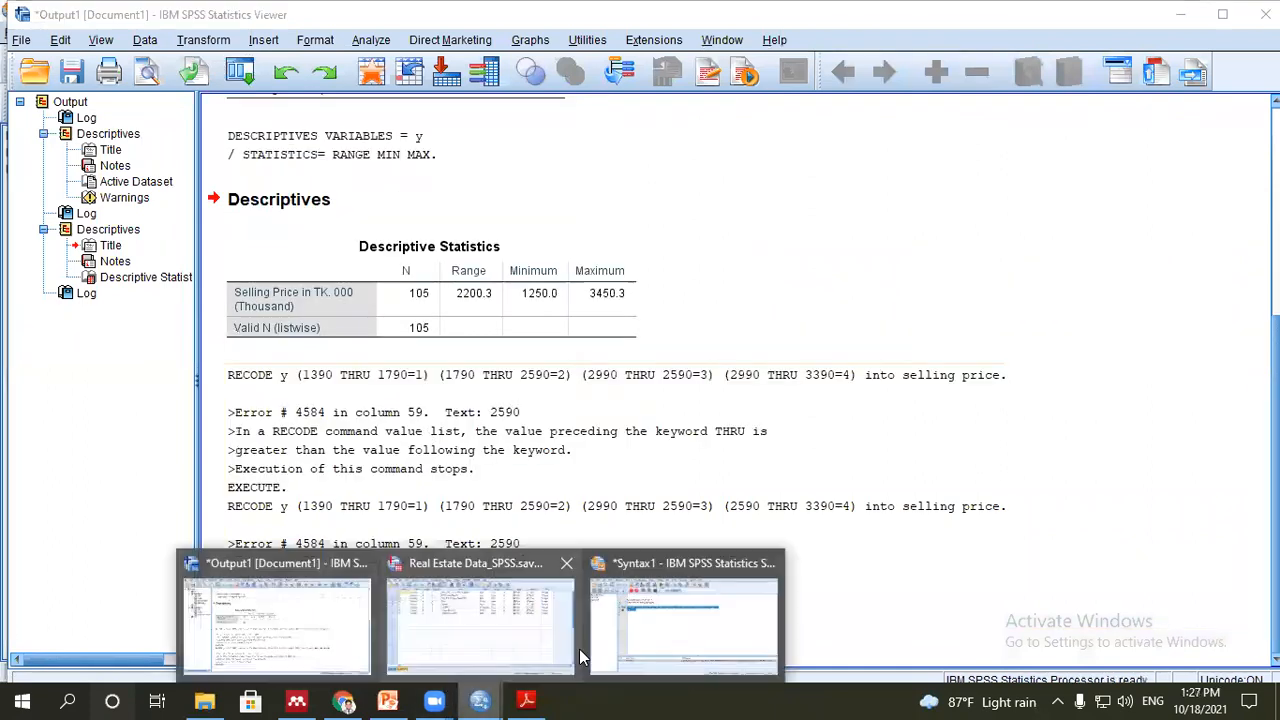
click(632, 643)
click(356, 350)
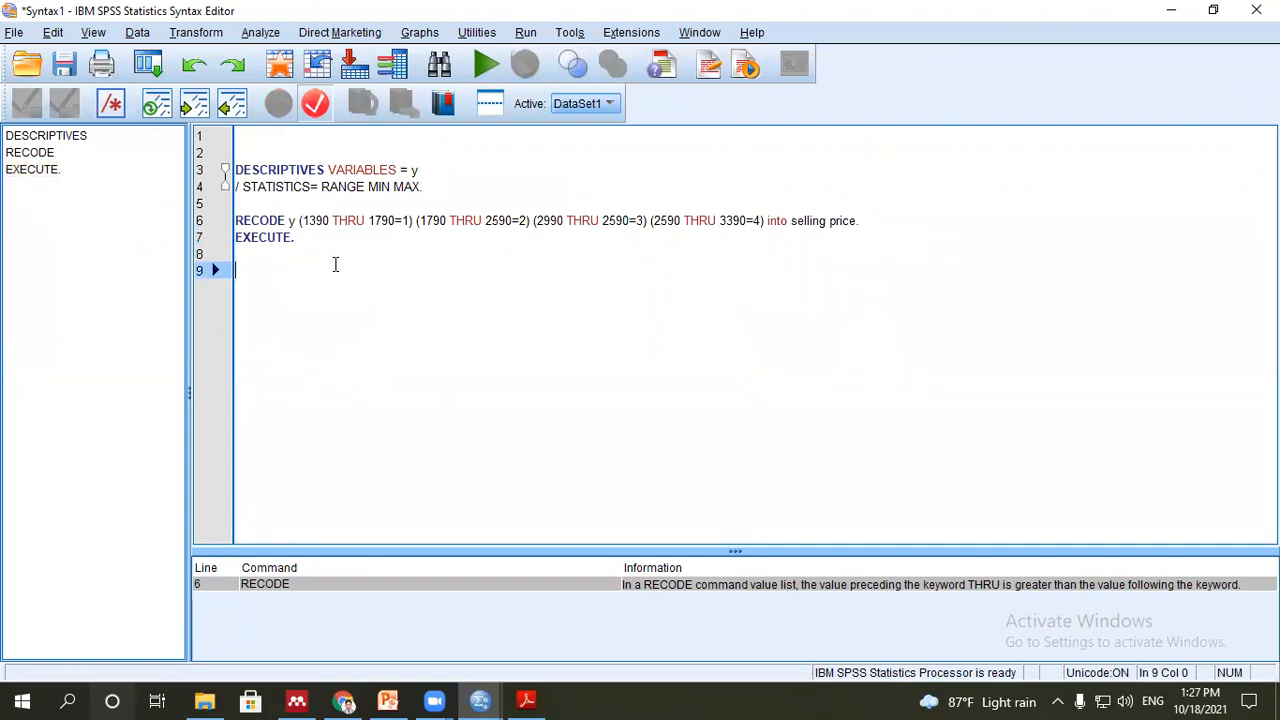
drag(366, 222, 333, 222)
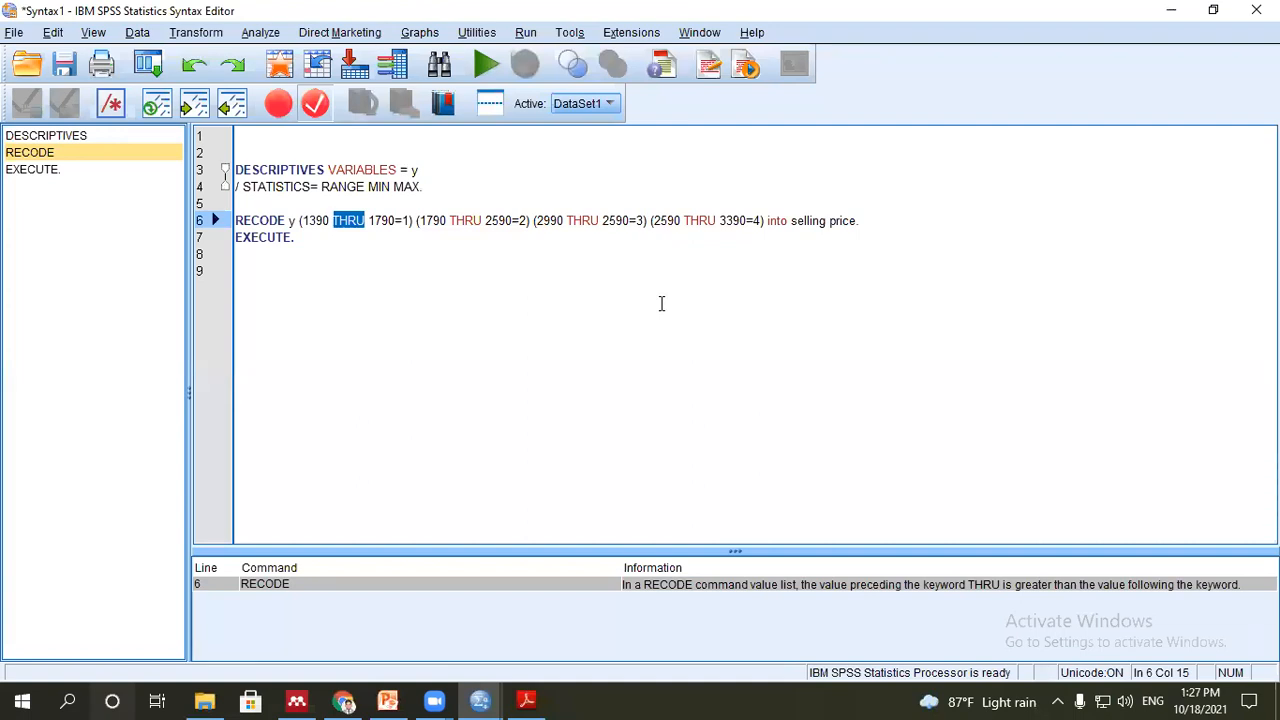
text(t)
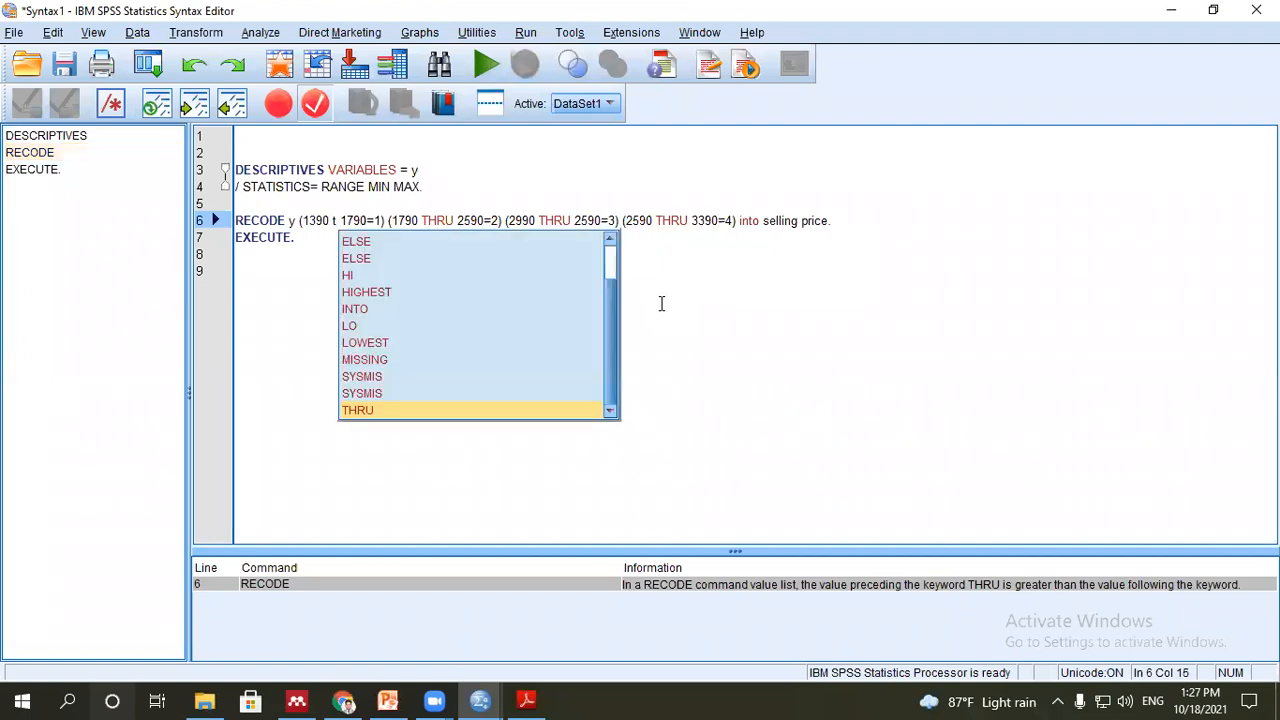
text(hru)
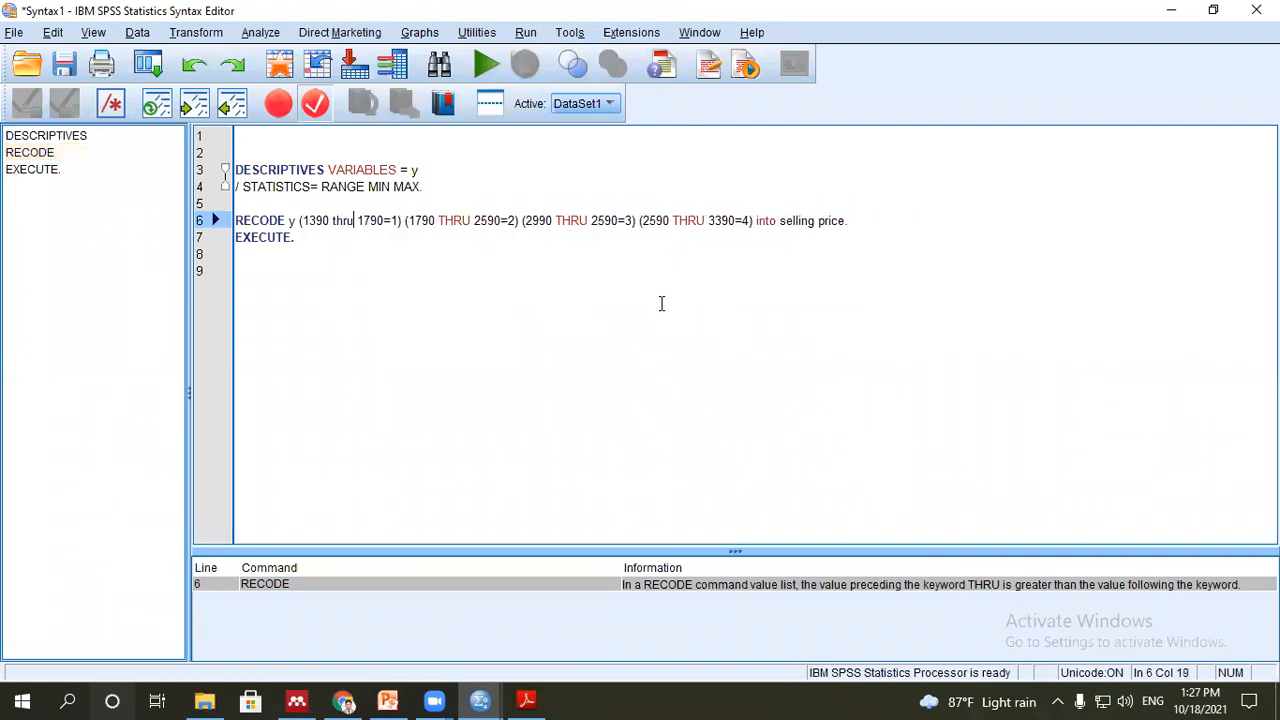
- Rewrite the second RECODE class's range keyword in lowercase as "thru"
key(shift+Left)
key(shift+Left)
key(shift+Left)
key(shift+Left)
click(470, 220)
key(shift+Left)
key(shift+Left)
key(shift+Left)
key(shift+Left)
text(thru)
- Rewrite the range keywords of the third and fourth RECODE classes in lowercase as "thru"
drag(583, 220, 553, 220)
text(thru)
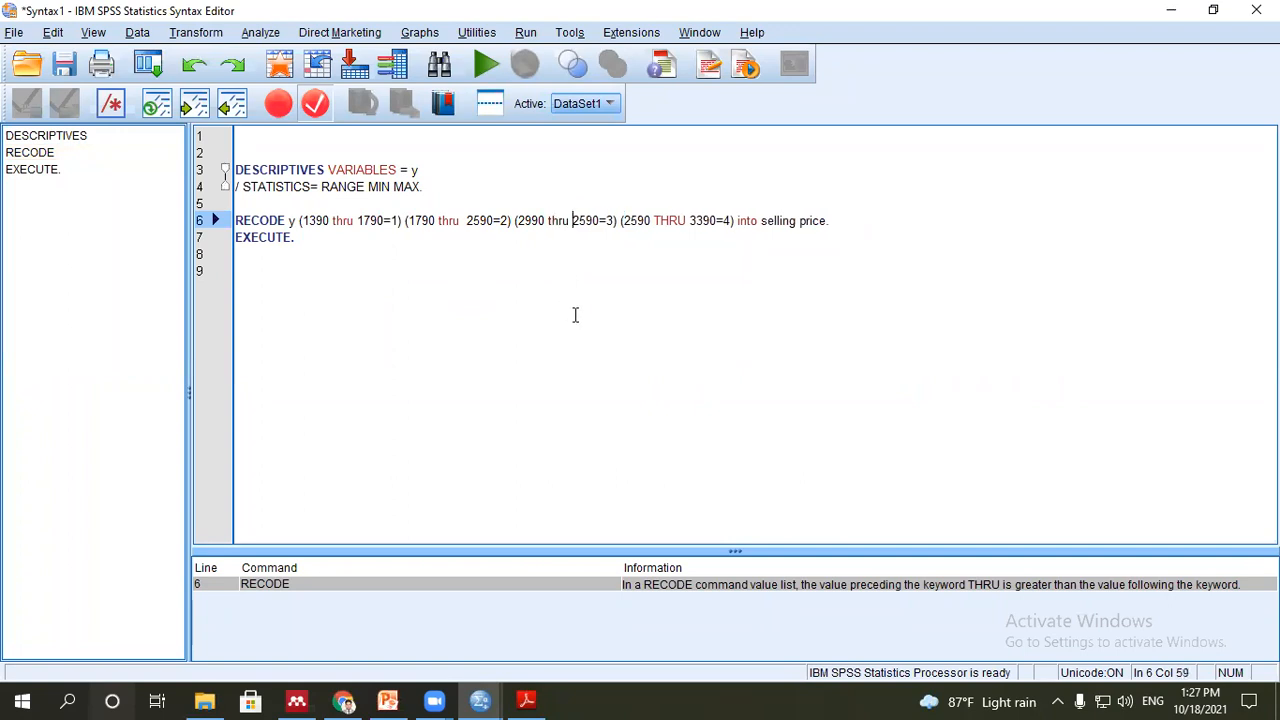
drag(686, 218, 654, 220)
text(thru)
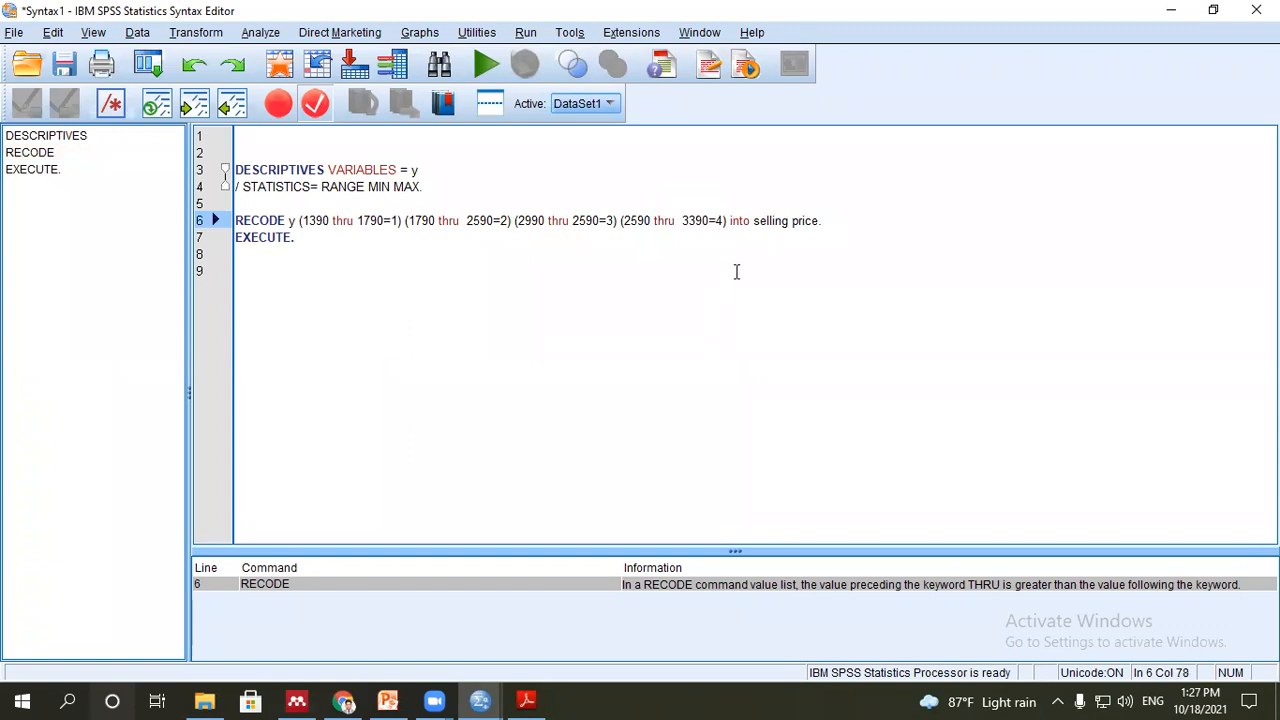
- Rewrite the "into" keyword before the RECODE target name in capitals as "INTO"
drag(752, 220, 729, 220)
click(742, 221)
key(Caps_Lock)
text(INTO)
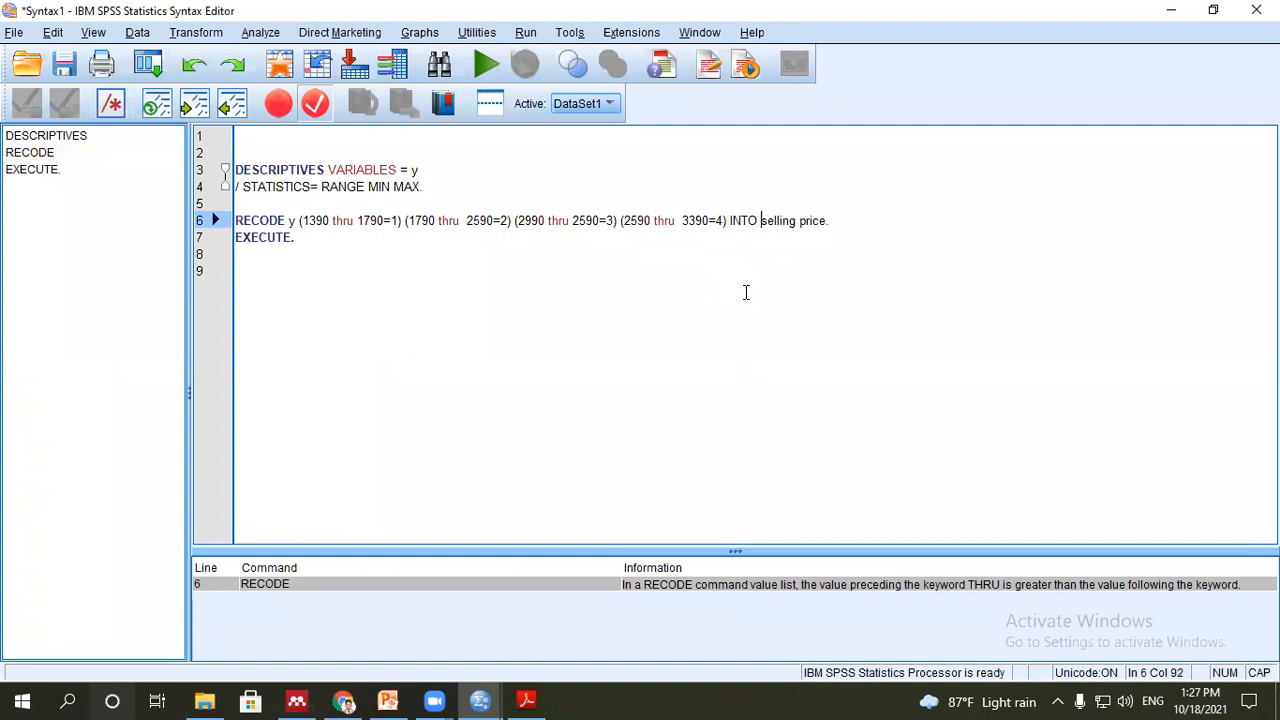
- Run the whole syntax from the DESCRIPTIVES command through EXECUTE
click(745, 292)
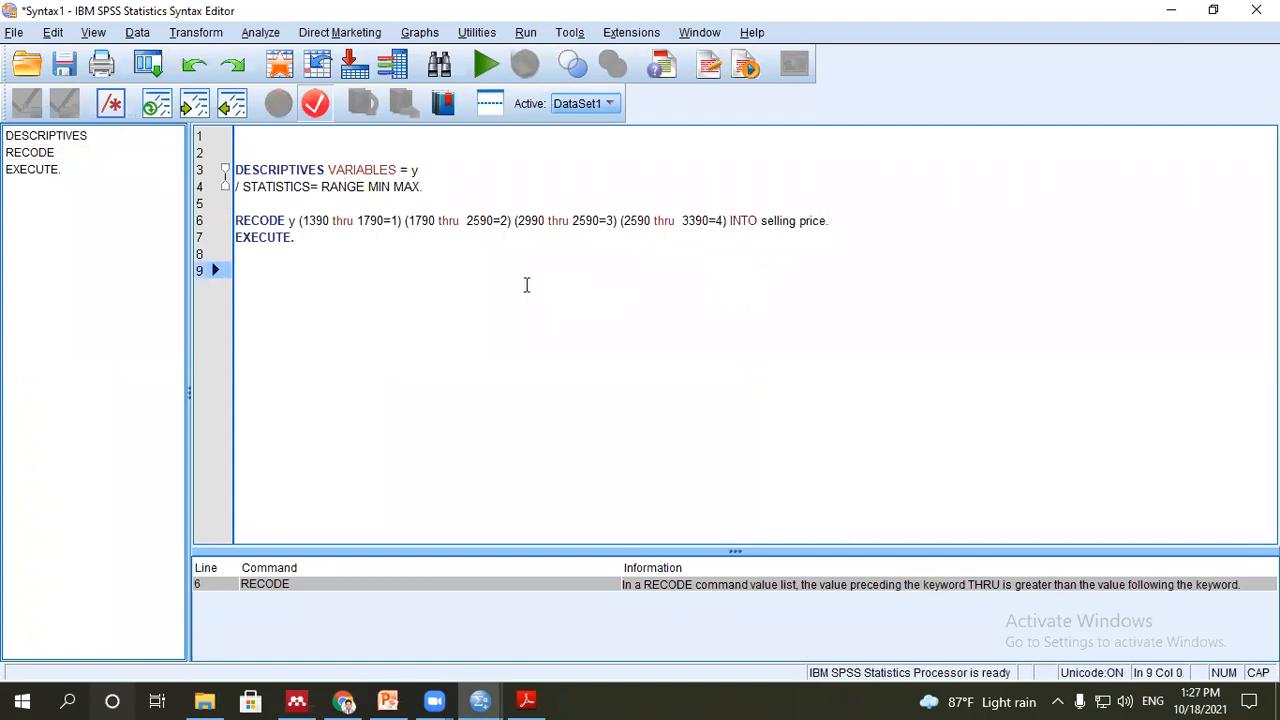
drag(554, 254, 223, 220)
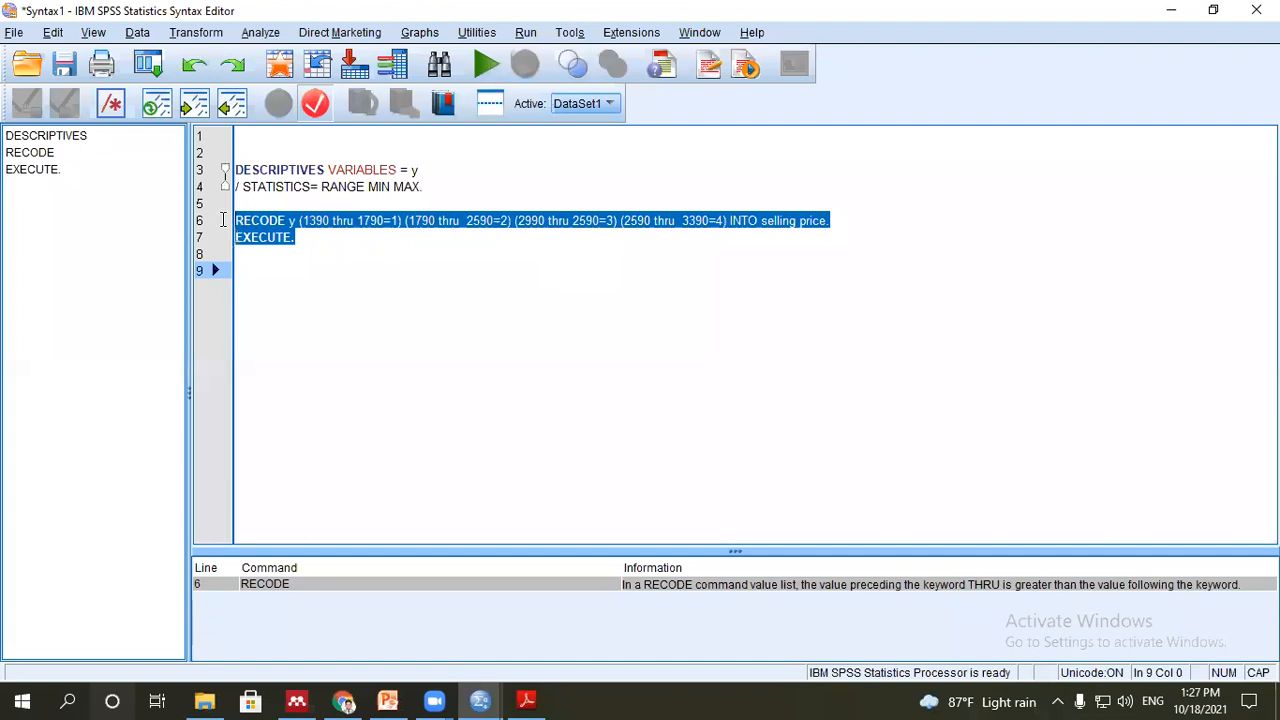
drag(337, 240, 225, 175)
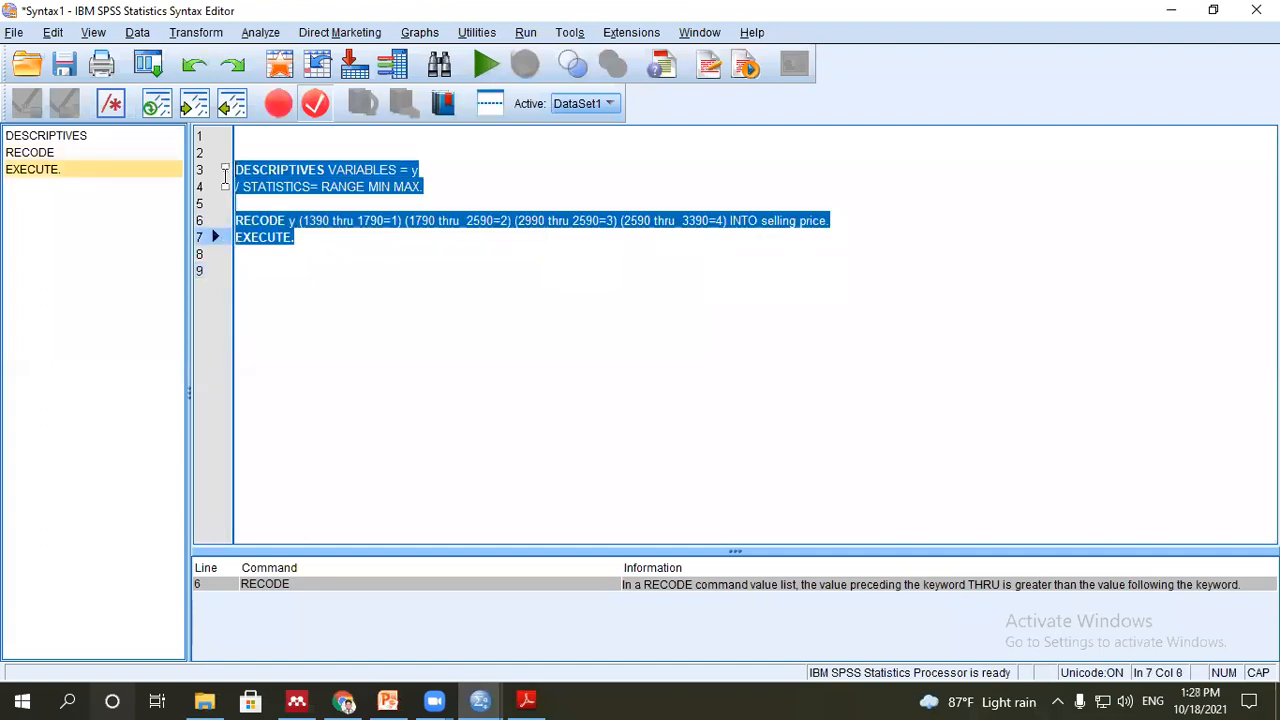
click(486, 64)
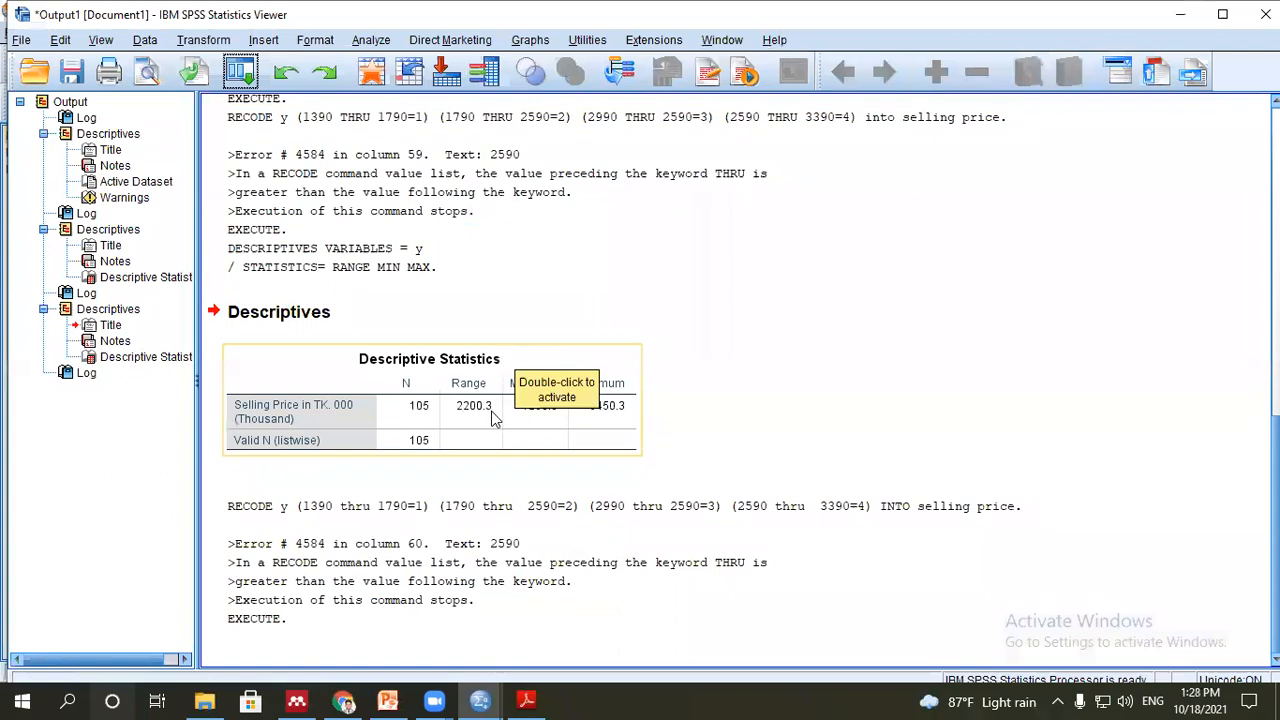
- Compare the syntax file with the data editor's variable list, looking for the recoded variable, and return to the syntax file
click(480, 700)
click(700, 648)
click(480, 700)
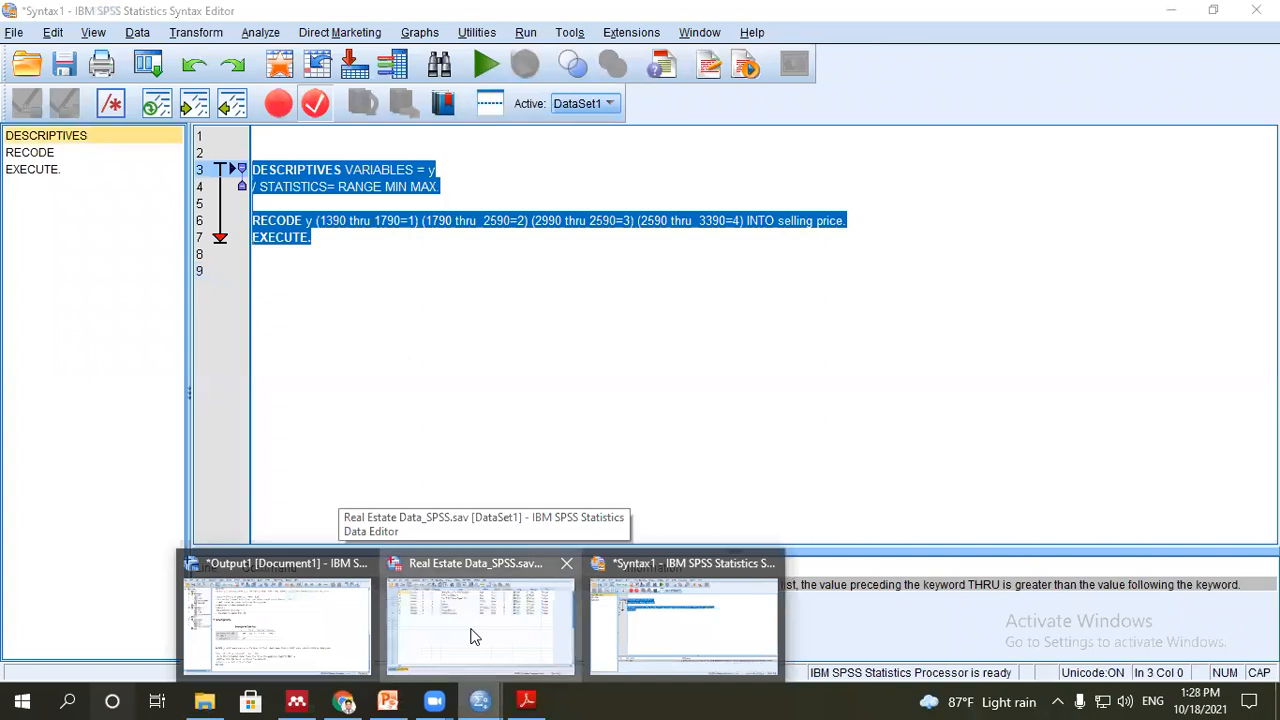
click(472, 636)
click(480, 700)
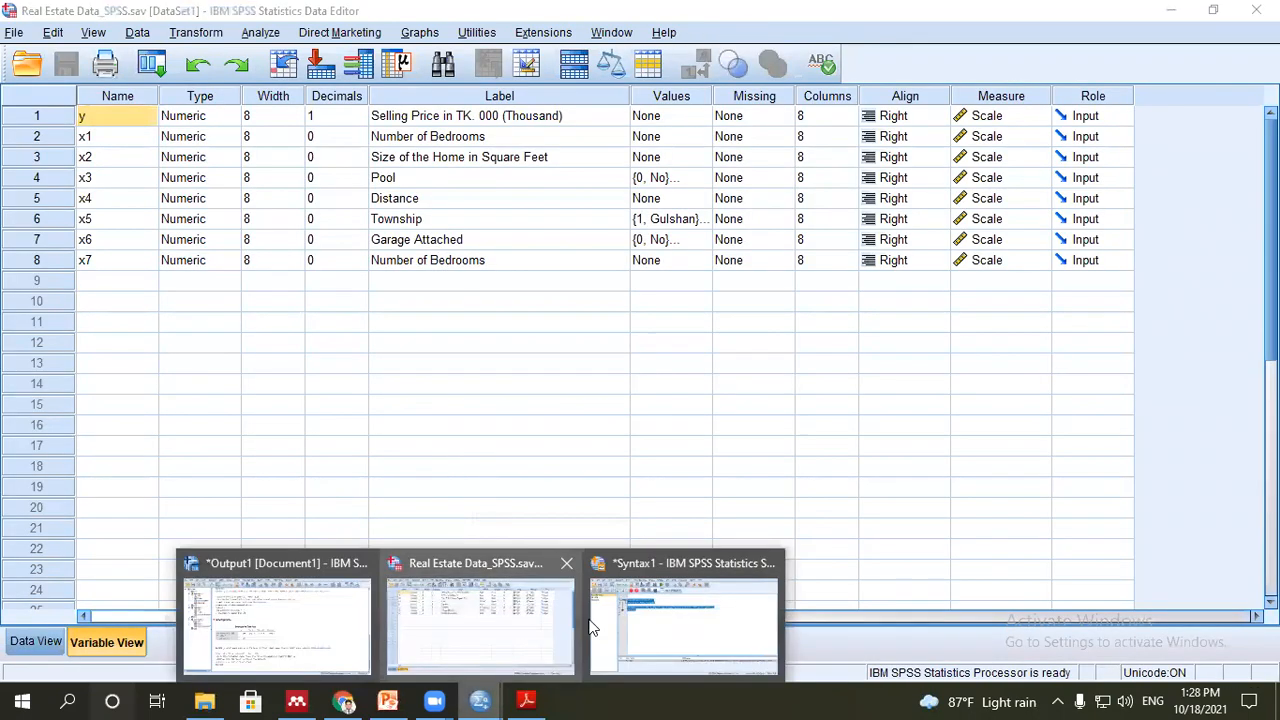
click(617, 621)
click(480, 700)
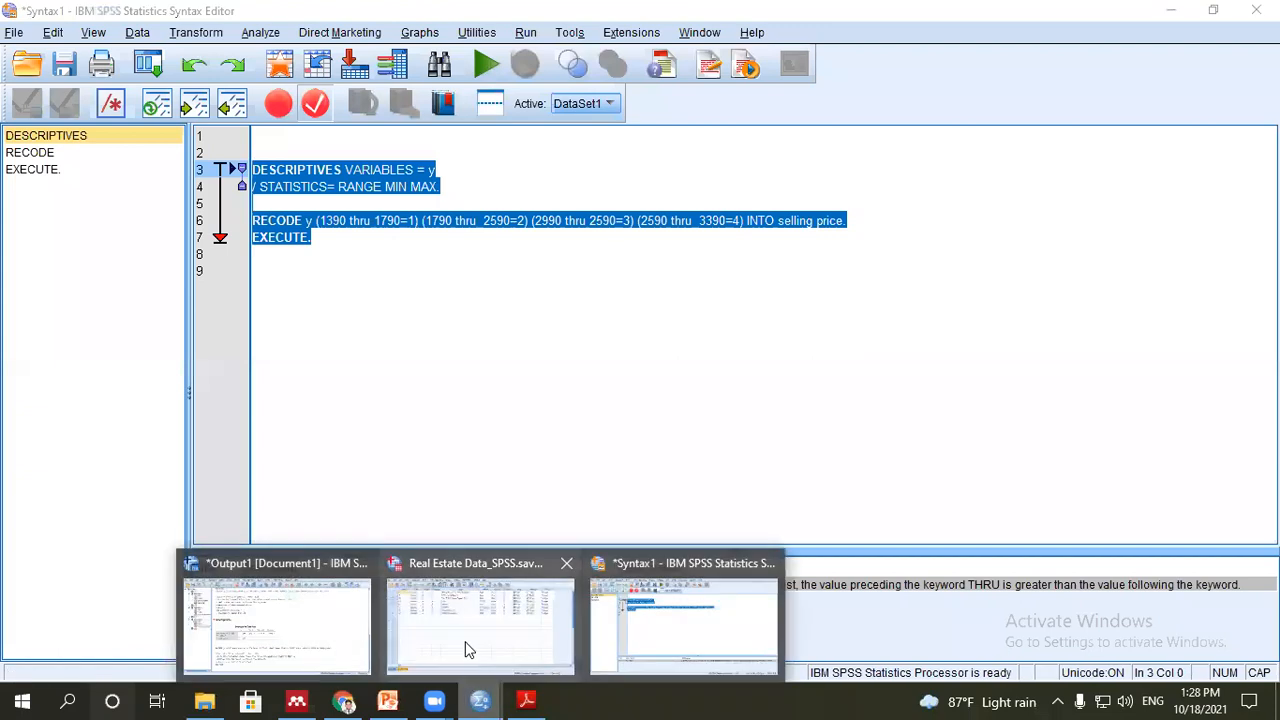
click(468, 646)
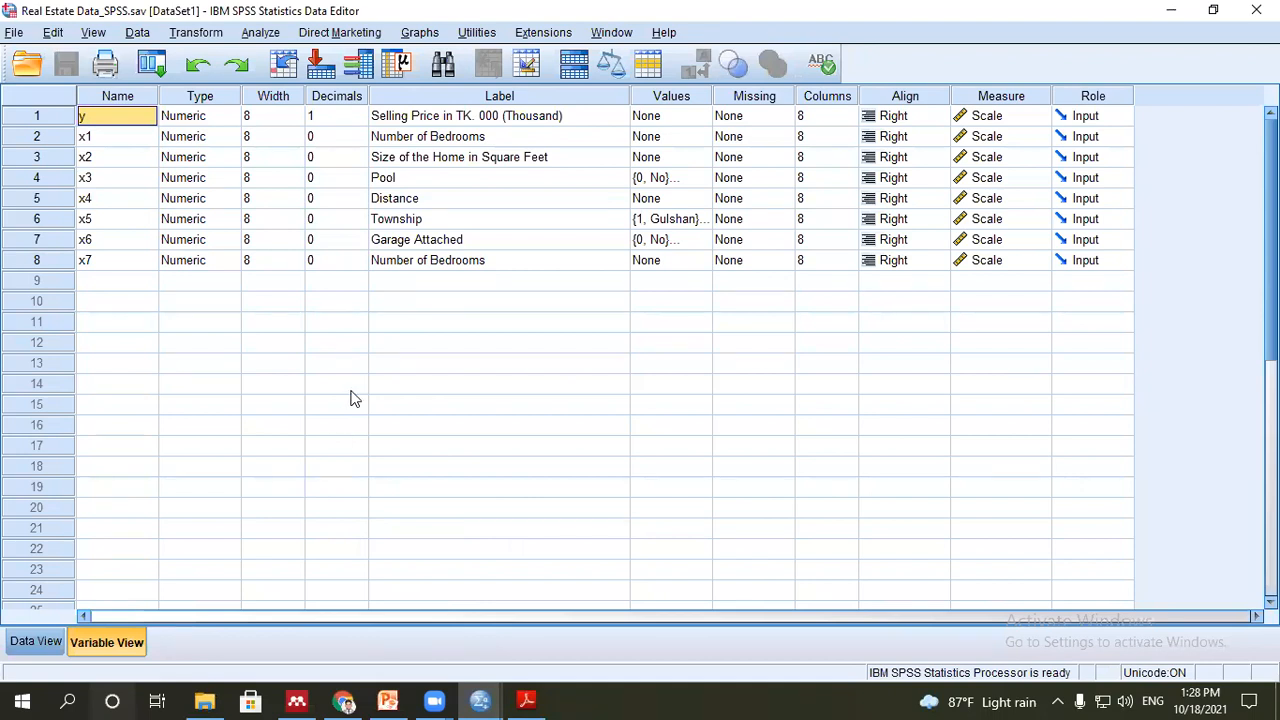
click(480, 700)
click(640, 630)
- Replace the space in the RECODE target name with an underscore so it reads "selling_price"
click(757, 257)
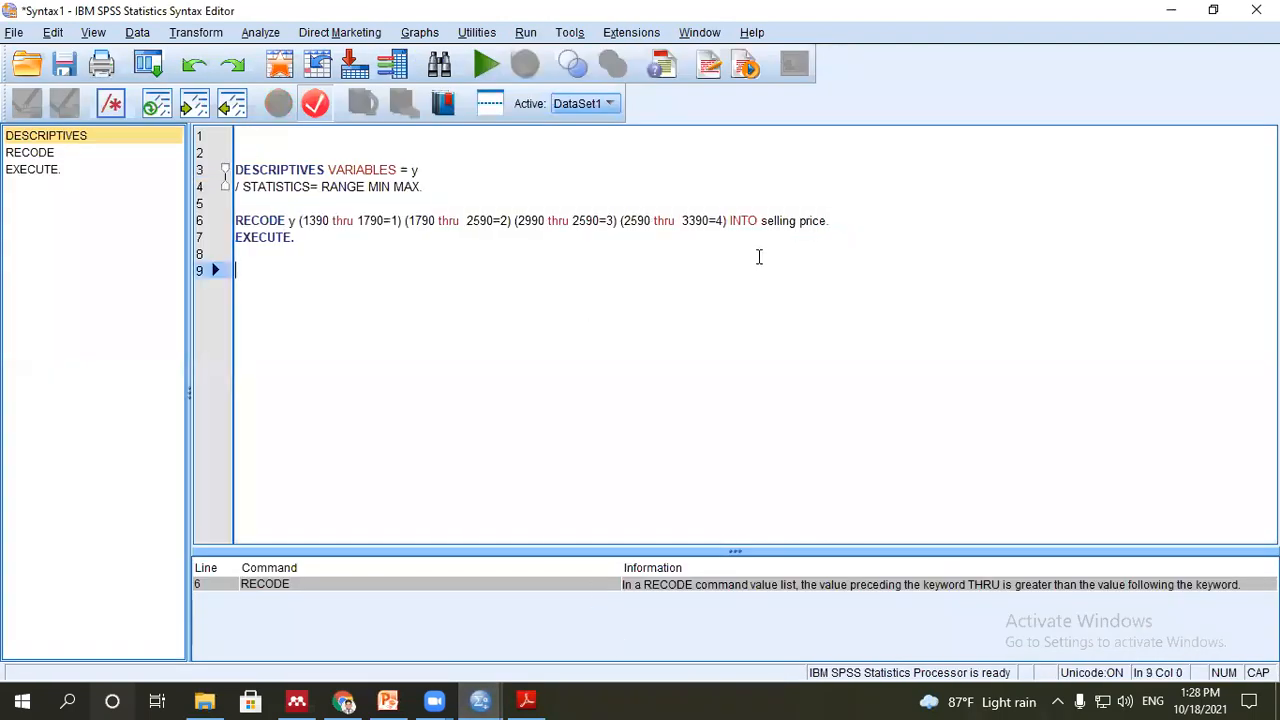
click(797, 222)
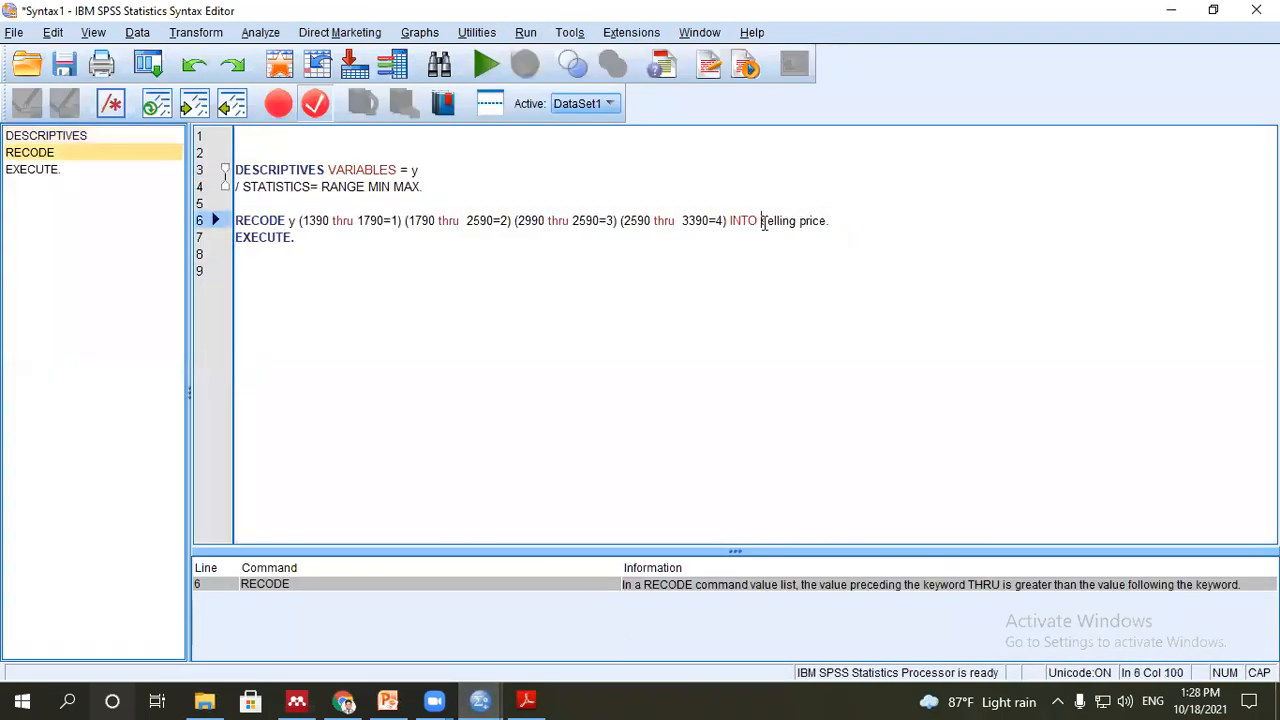
drag(761, 221, 829, 221)
click(790, 264)
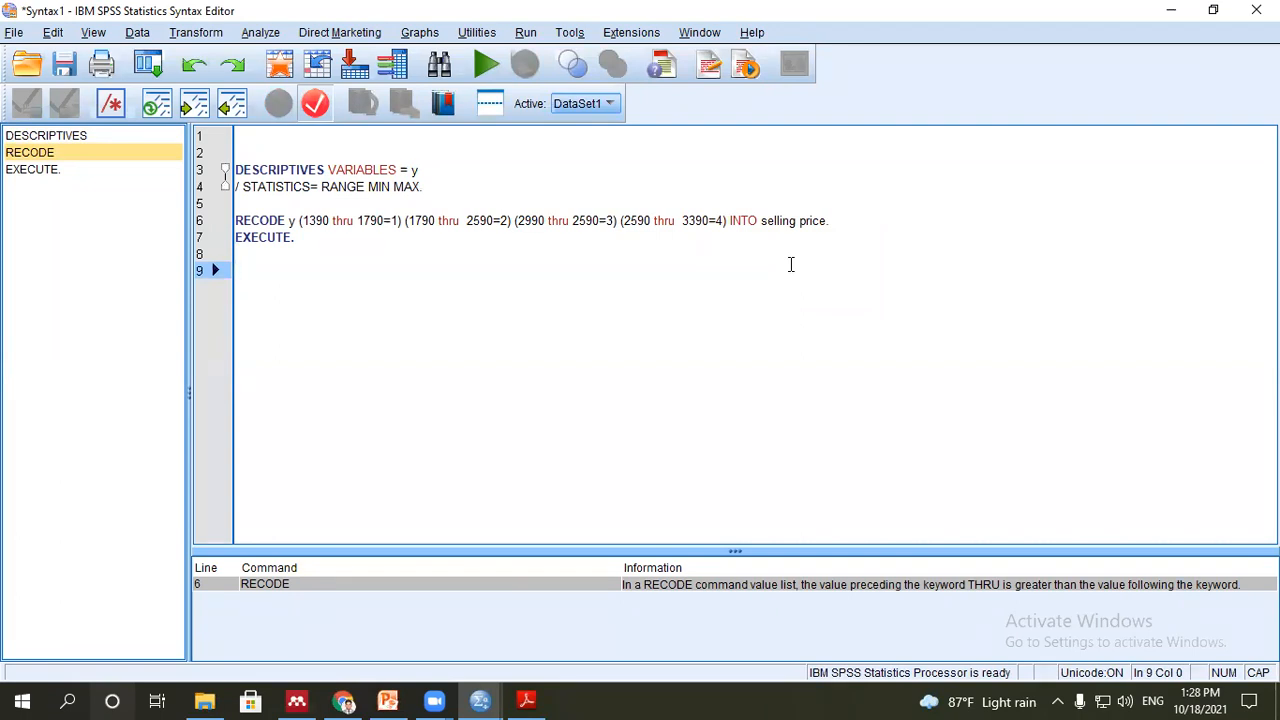
click(797, 220)
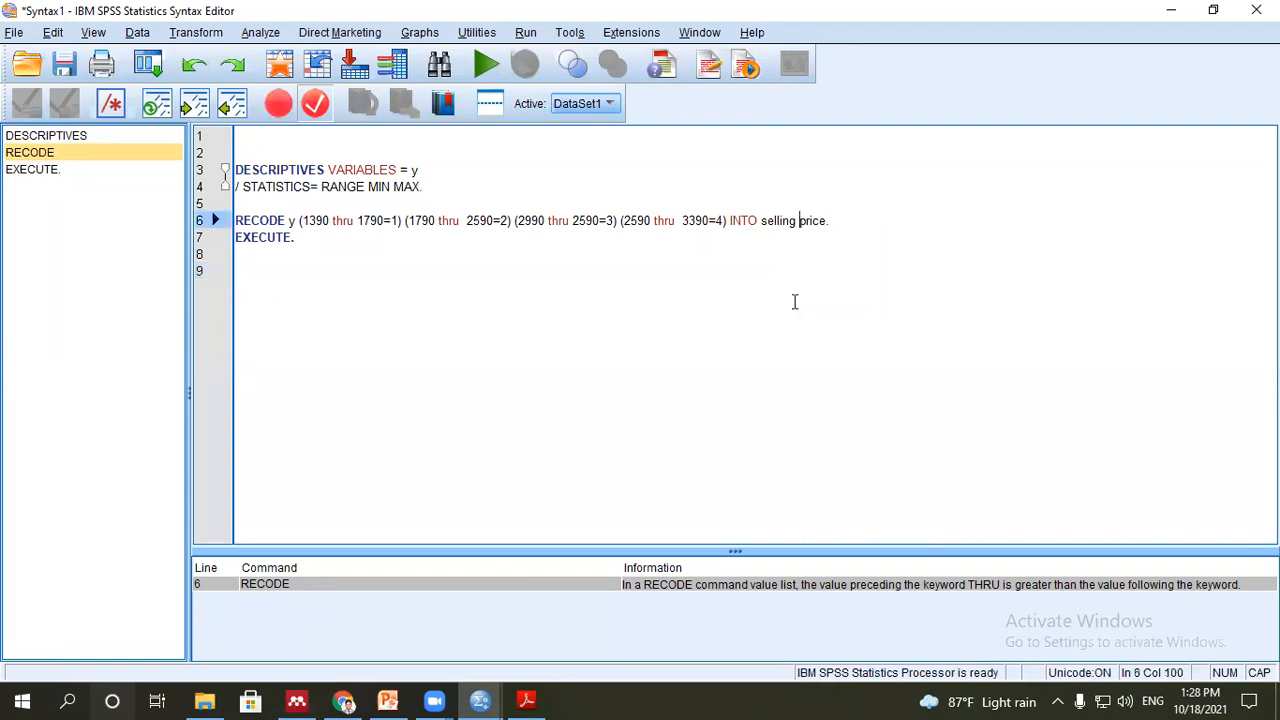
key(BackSpace)
text(_)
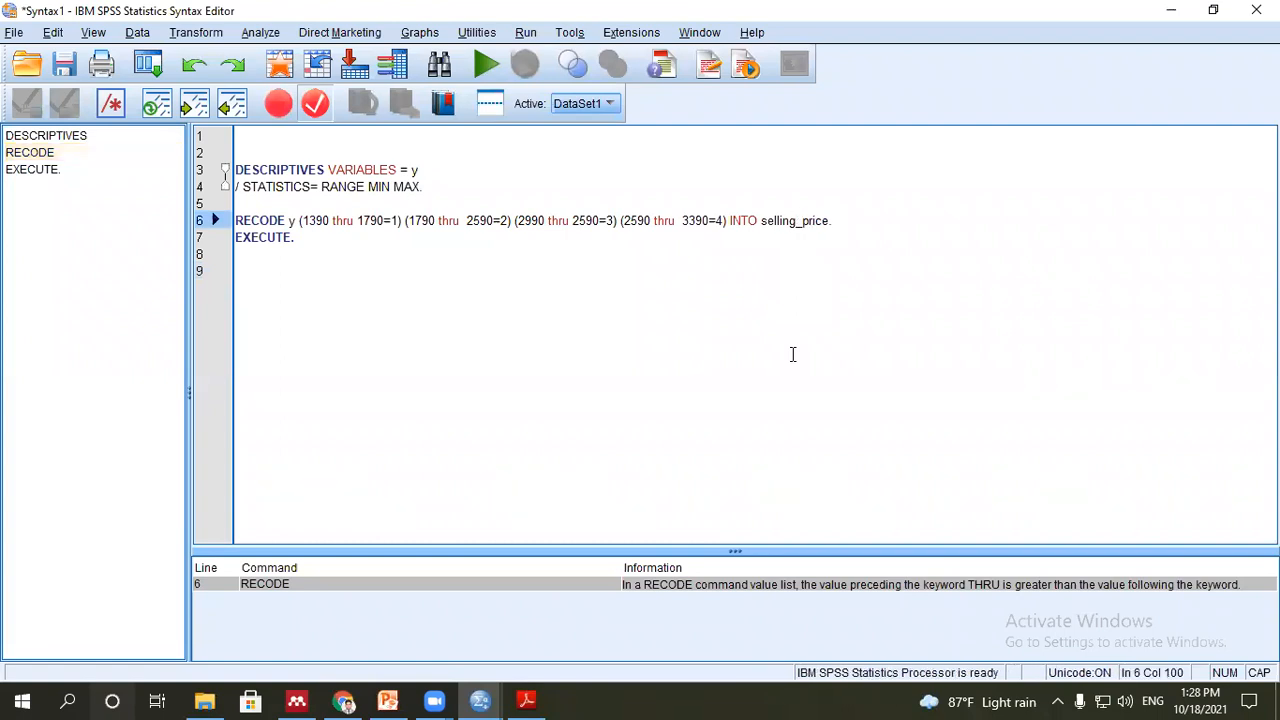
- Run only the RECODE and EXECUTE commands on lines 6 and 7 with the selling_price target
click(551, 437)
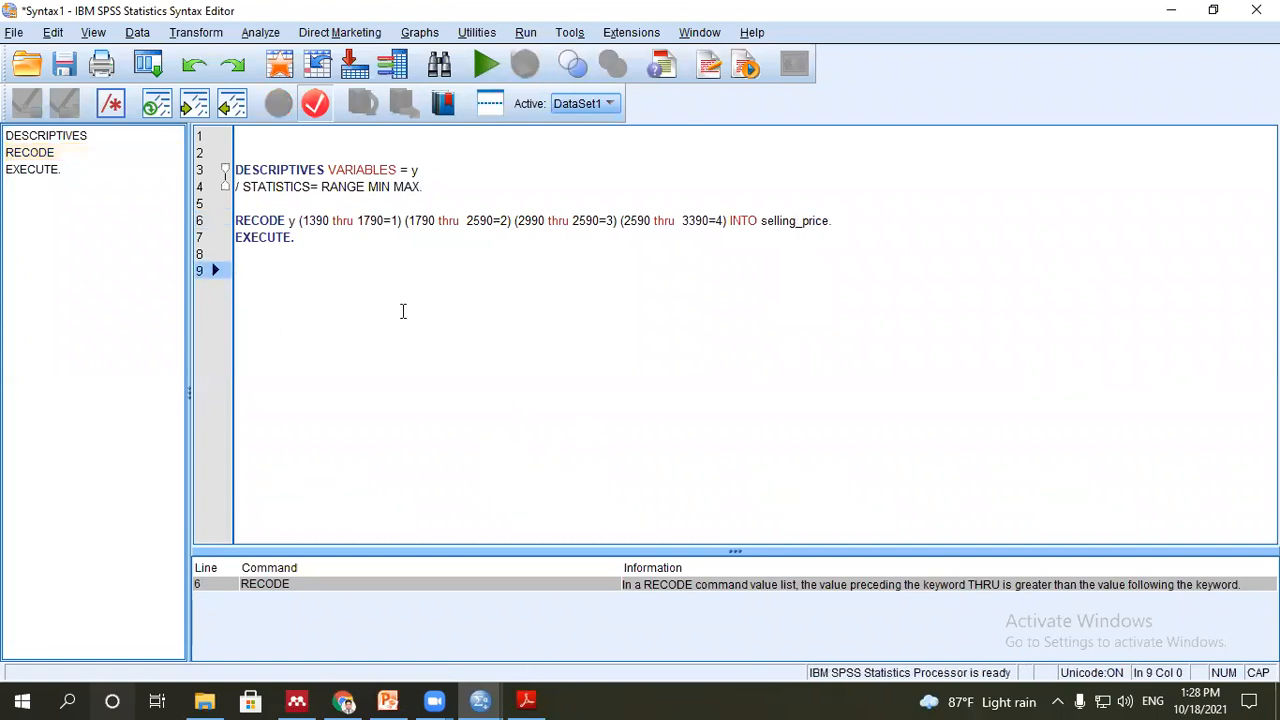
key(shift+Up)
key(shift+Up)
key(shift+Up)
key(shift+Up)
click(307, 271)
key(shift+Up)
key(shift+Up)
key(shift+Up)
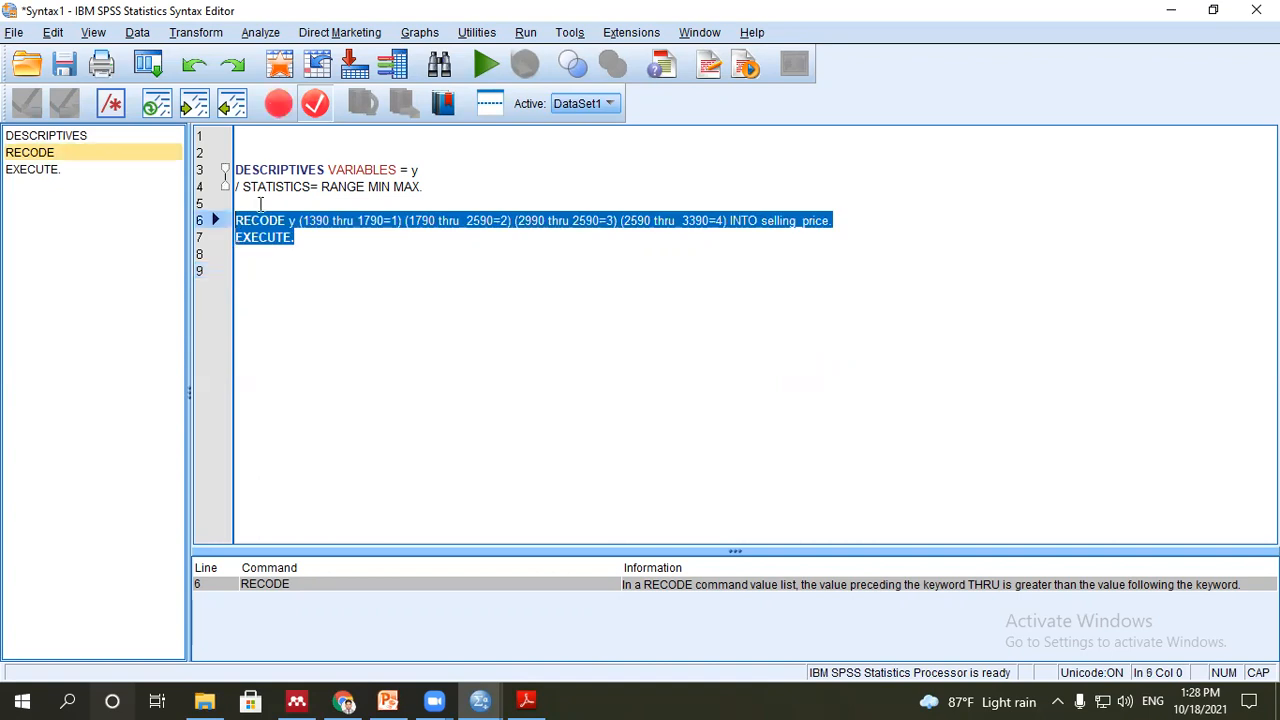
click(476, 70)
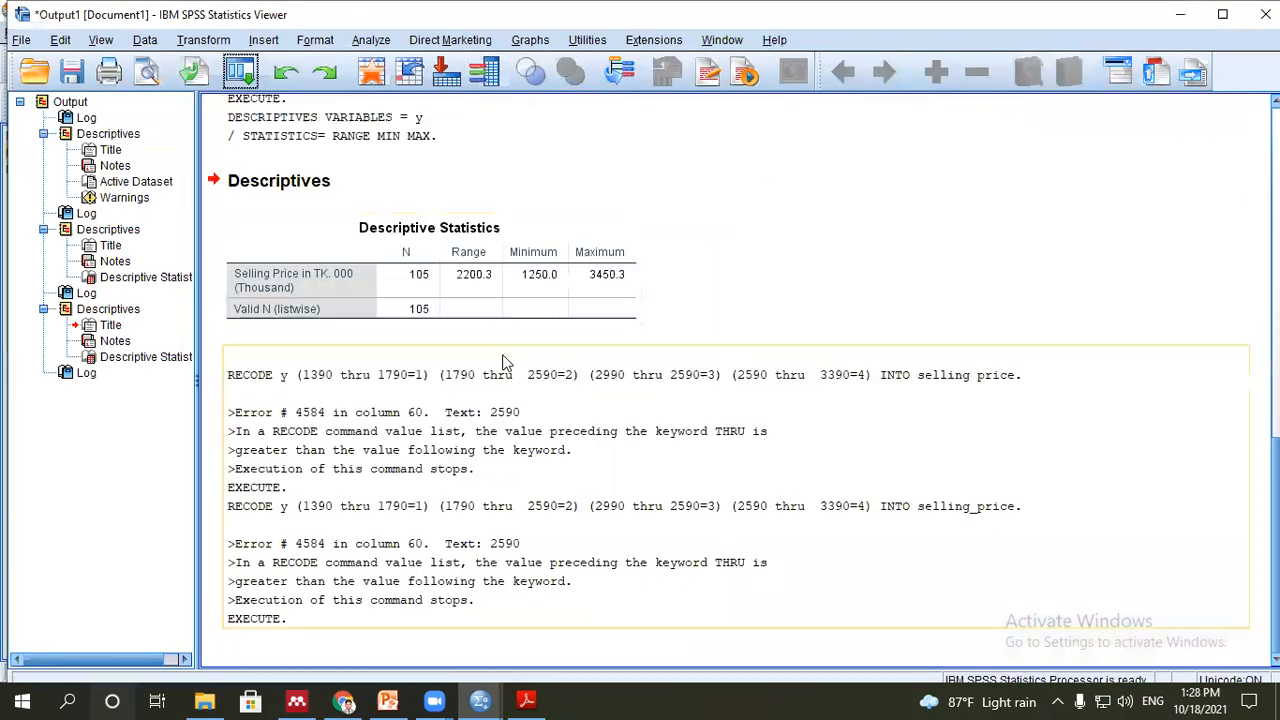
- Check the data editor's variable list for the recoded selling price variable and return to the syntax file
click(480, 700)
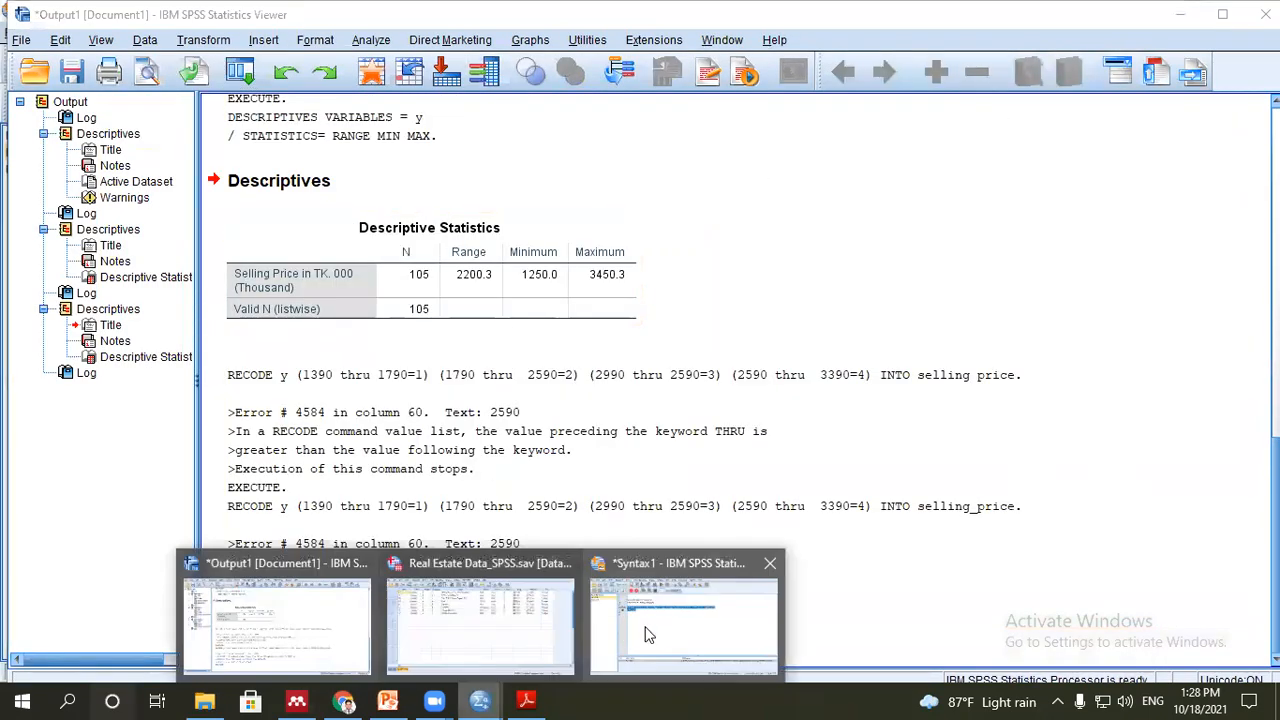
click(456, 637)
click(111, 260)
click(100, 279)
click(88, 260)
click(89, 261)
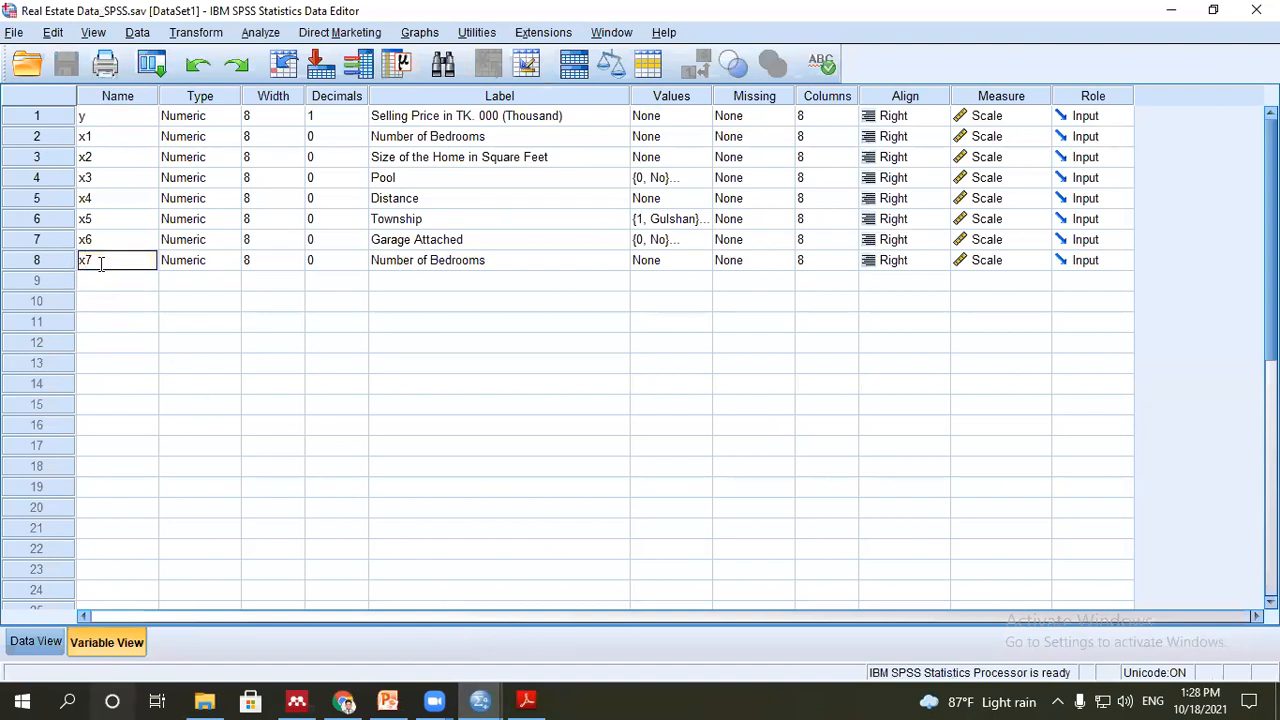
click(100, 283)
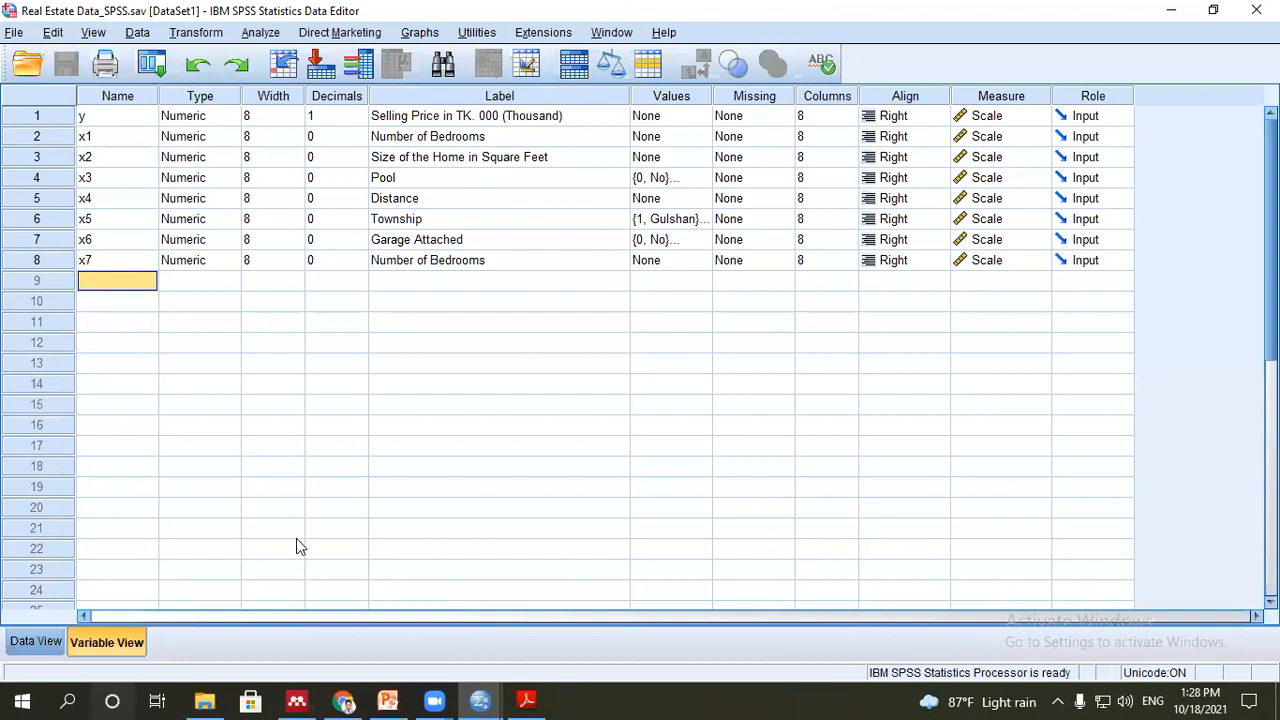
mouse_move(480, 700)
click(645, 632)
click(546, 460)
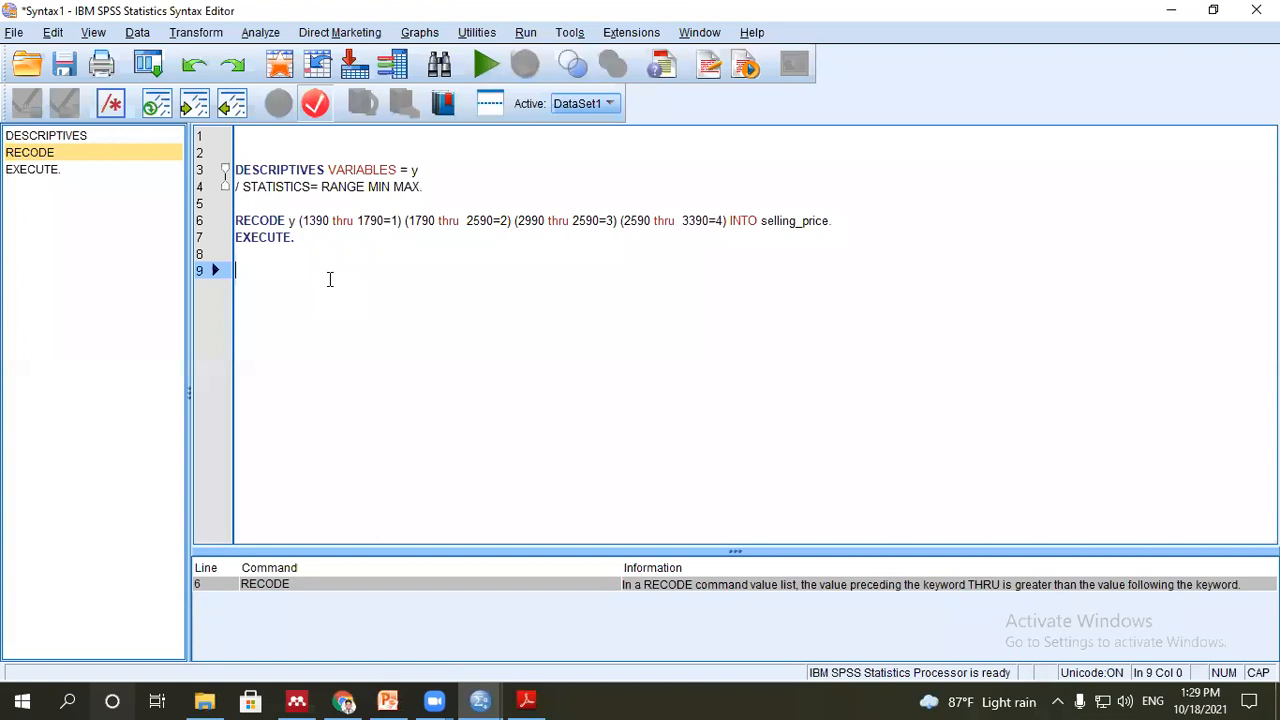
- Insert a VARIABLE LABELS command on a new line between the RECODE and EXECUTE commands
click(849, 230)
click(849, 222)
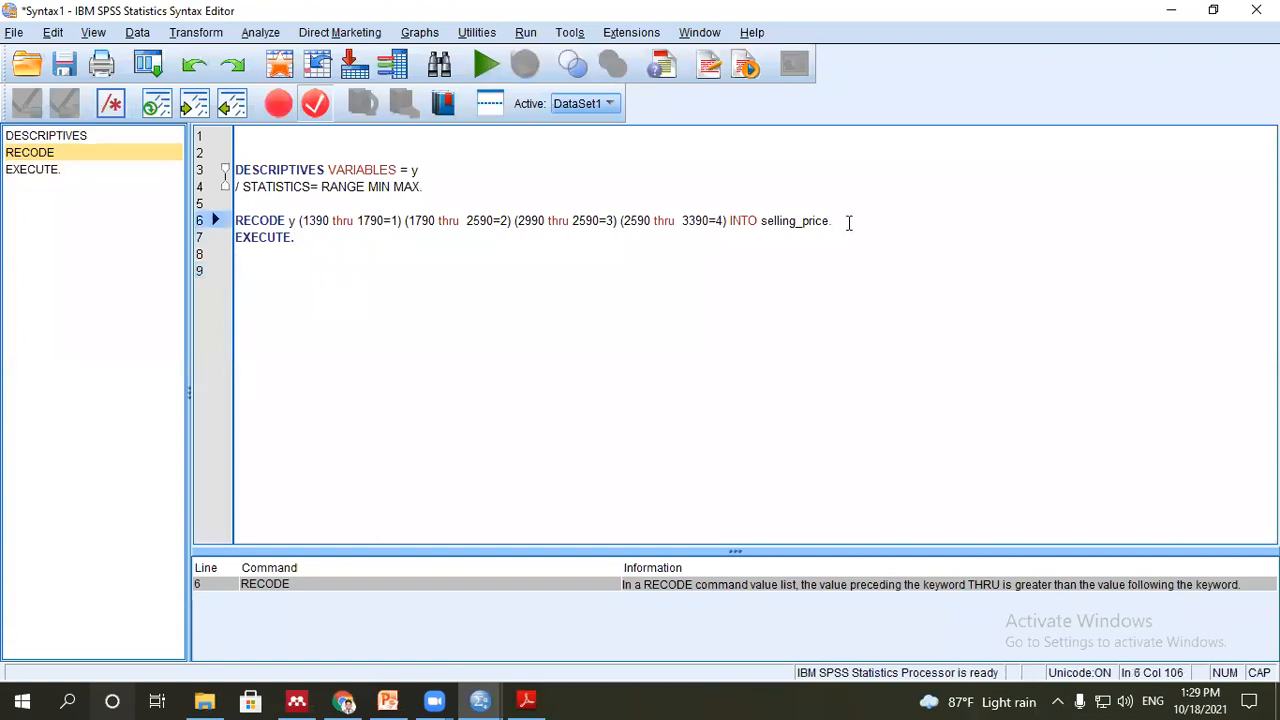
key(Return)
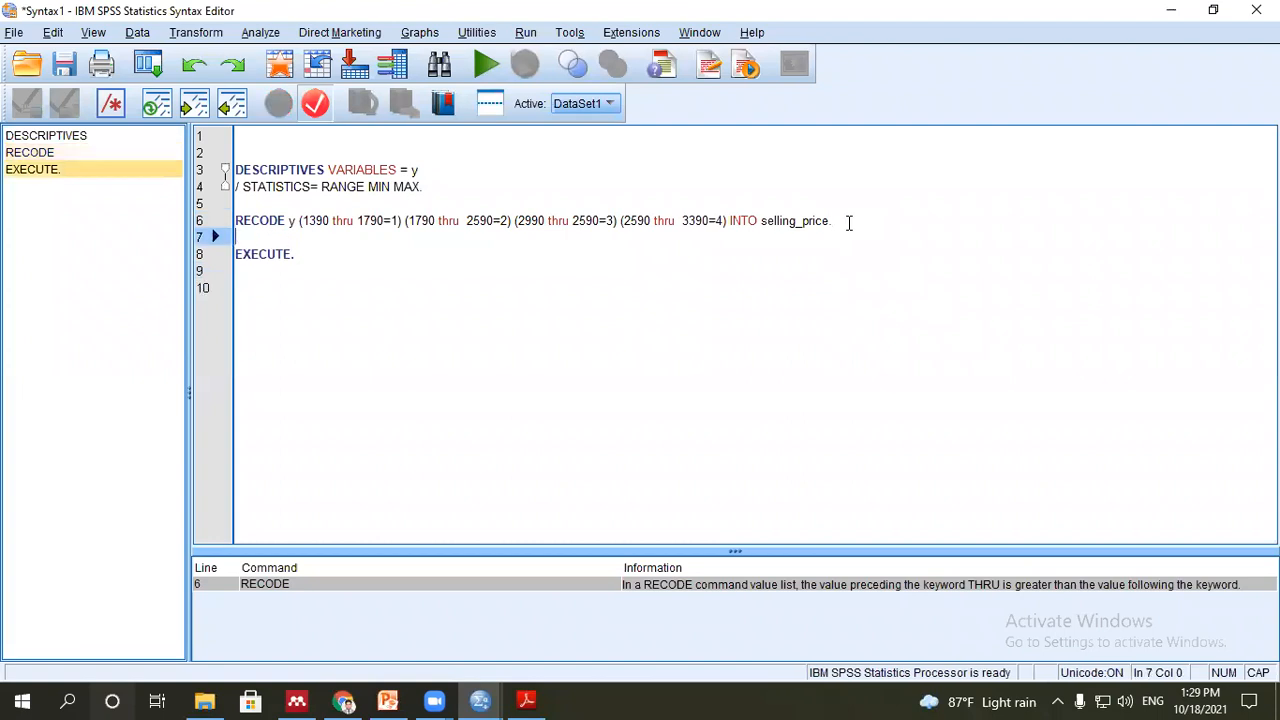
text(VA)
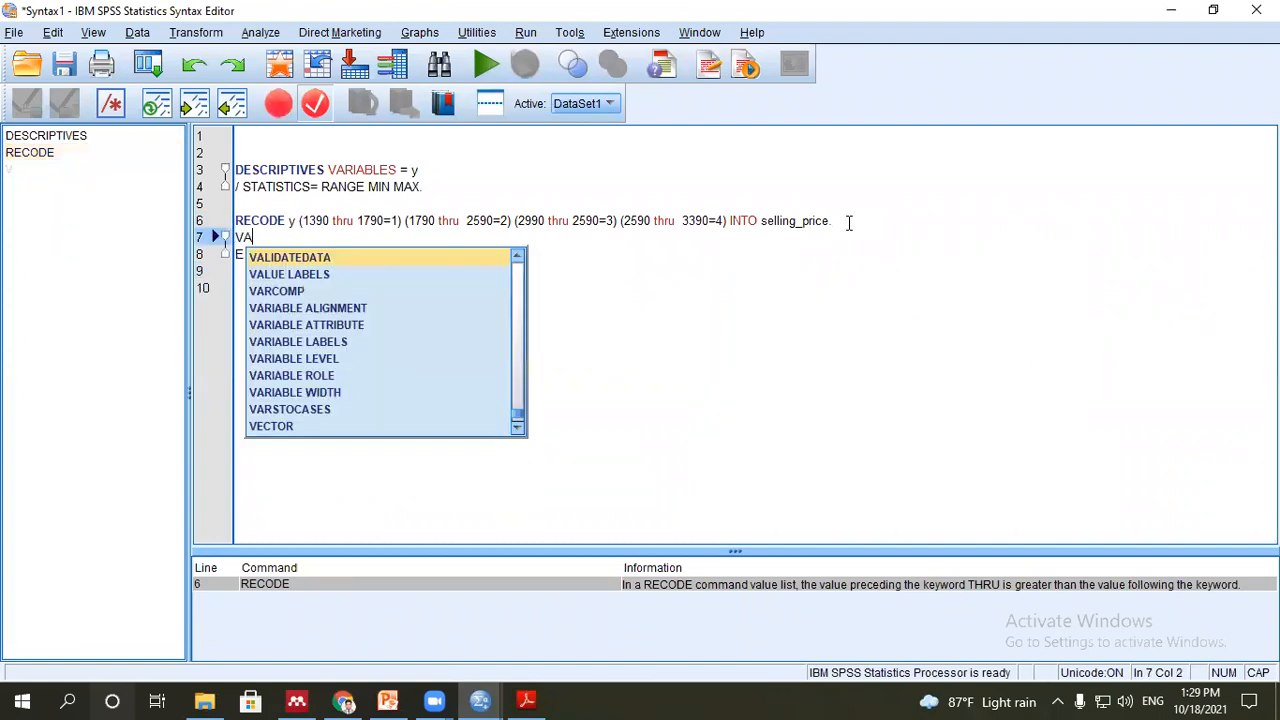
double_click(313, 342)
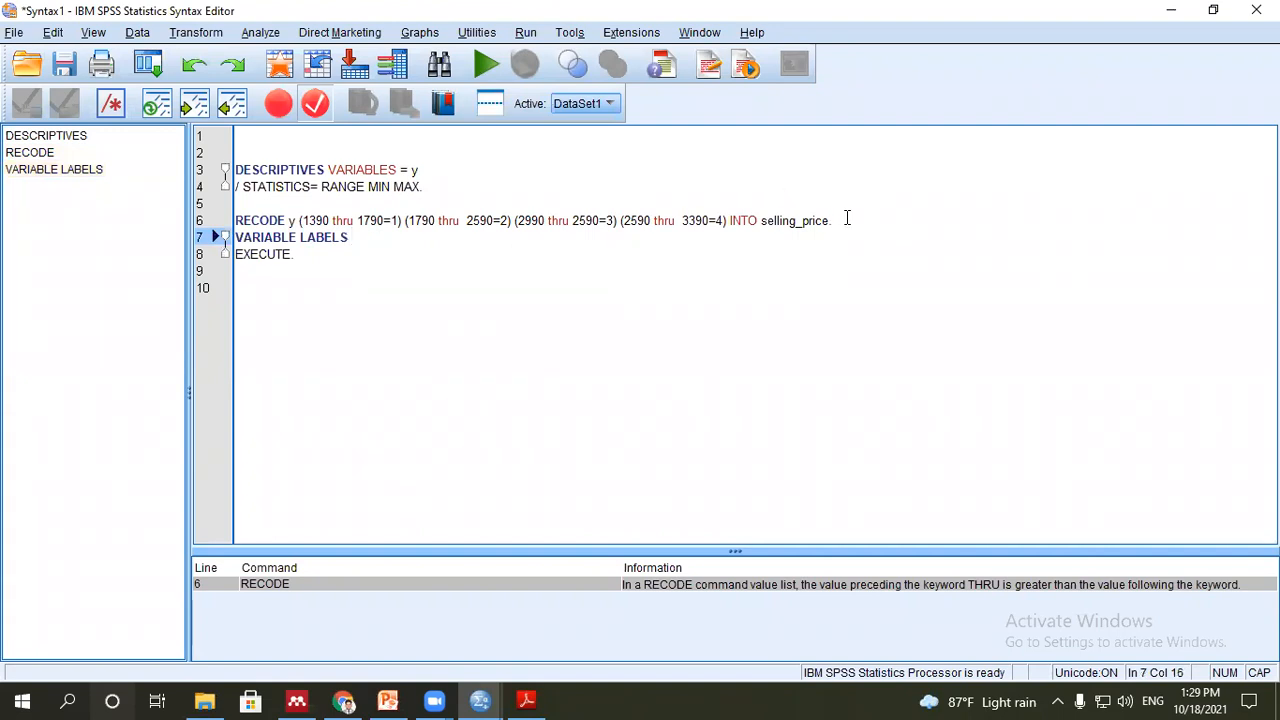
- Complete the VARIABLE LABELS command with the copied name selling_price, the label 'SEELING PRICE' and a closing period
drag(829, 220, 761, 221)
key(ctrl+c)
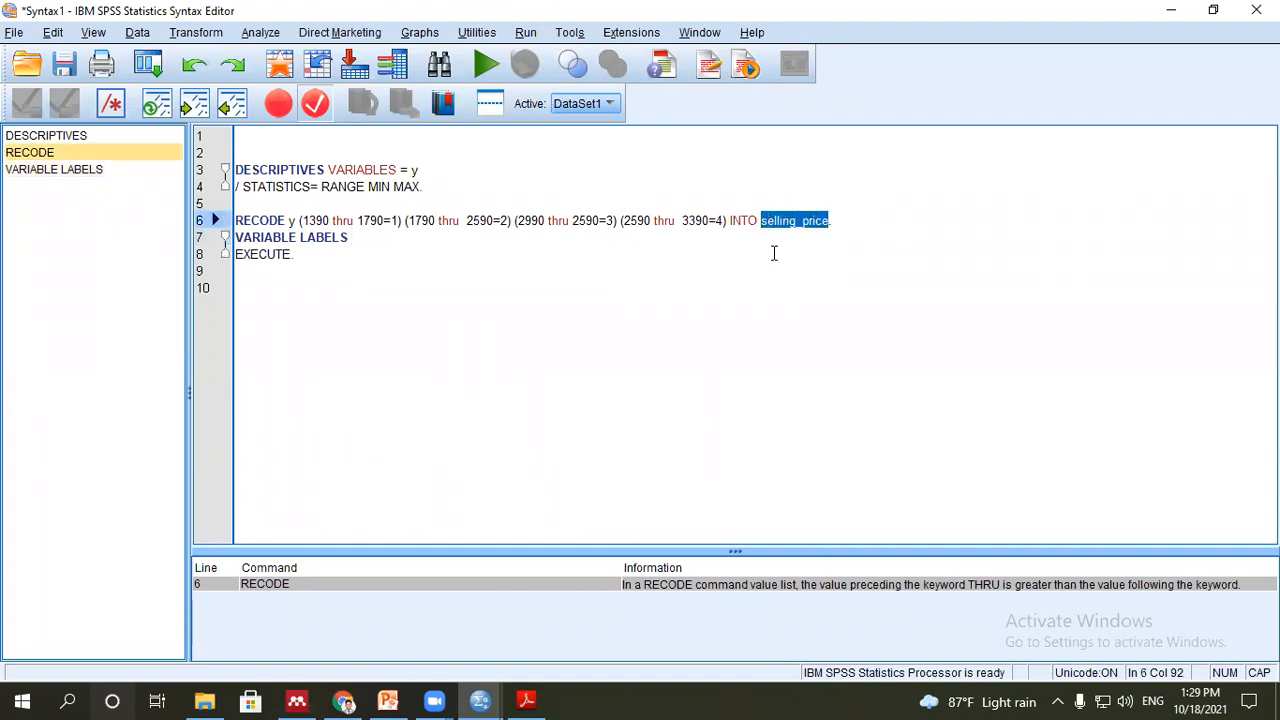
click(388, 243)
key(ctrl+v)
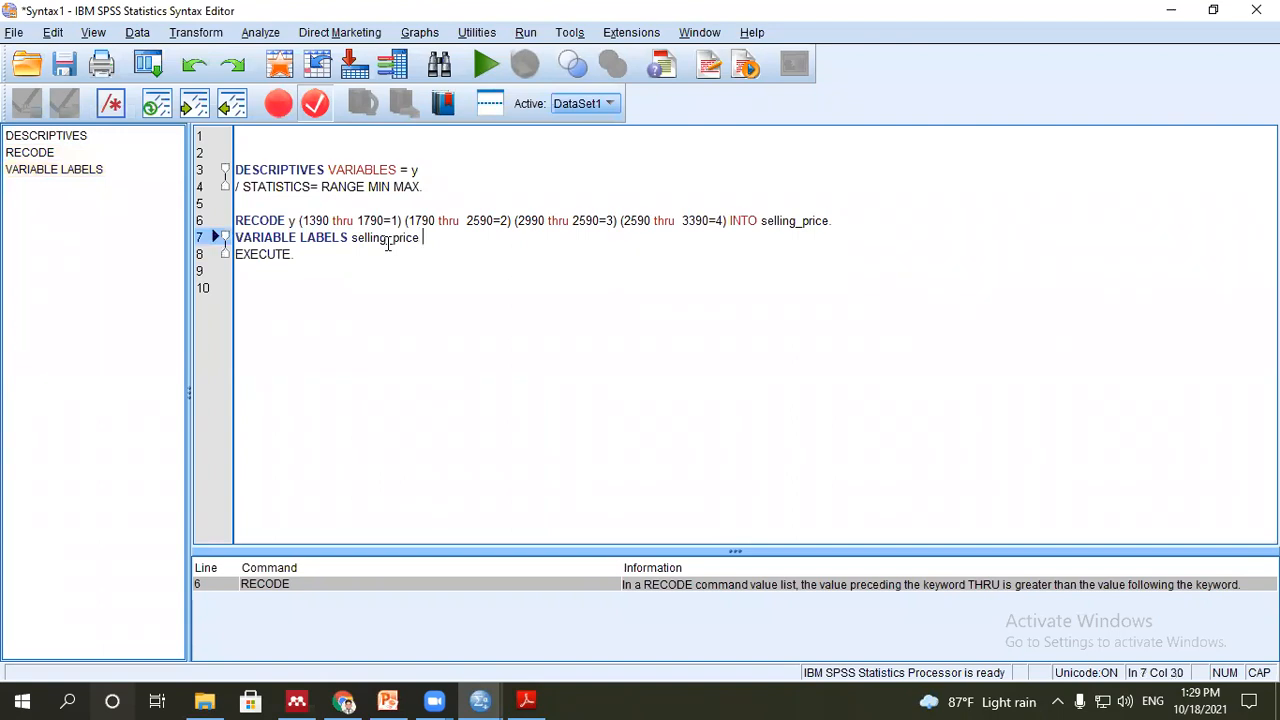
text('SEELING )
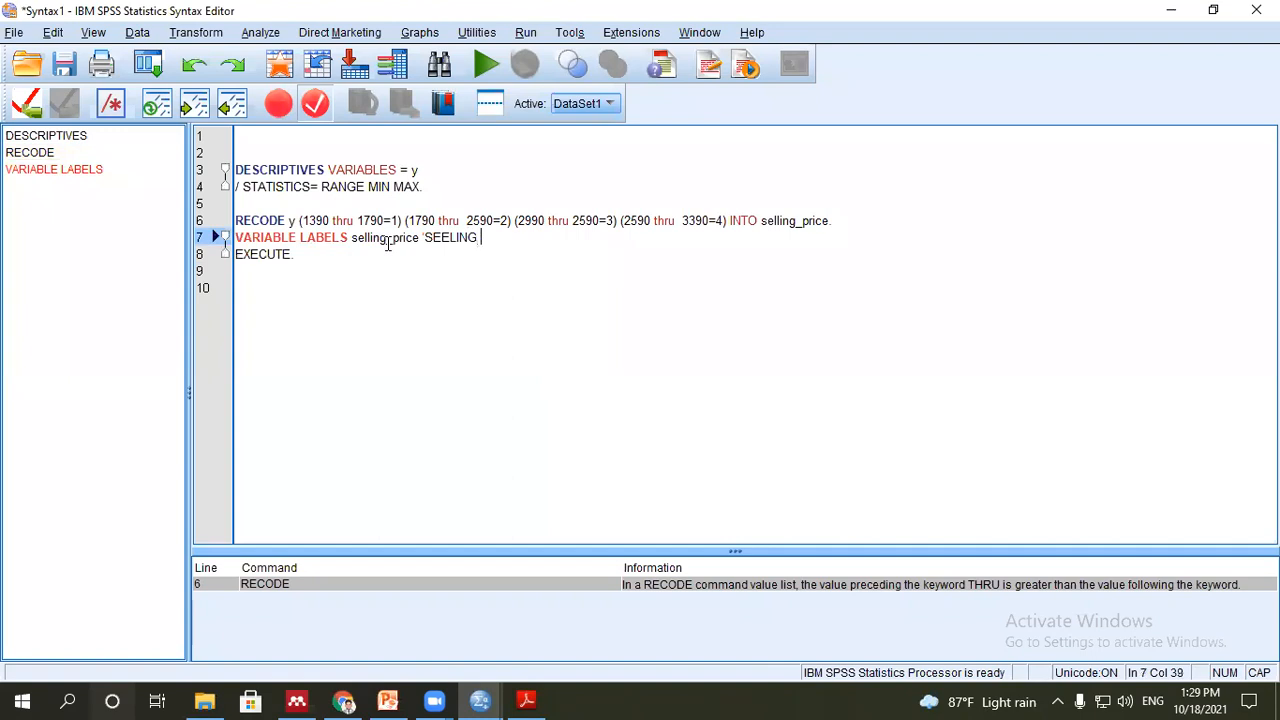
text(PRICE')
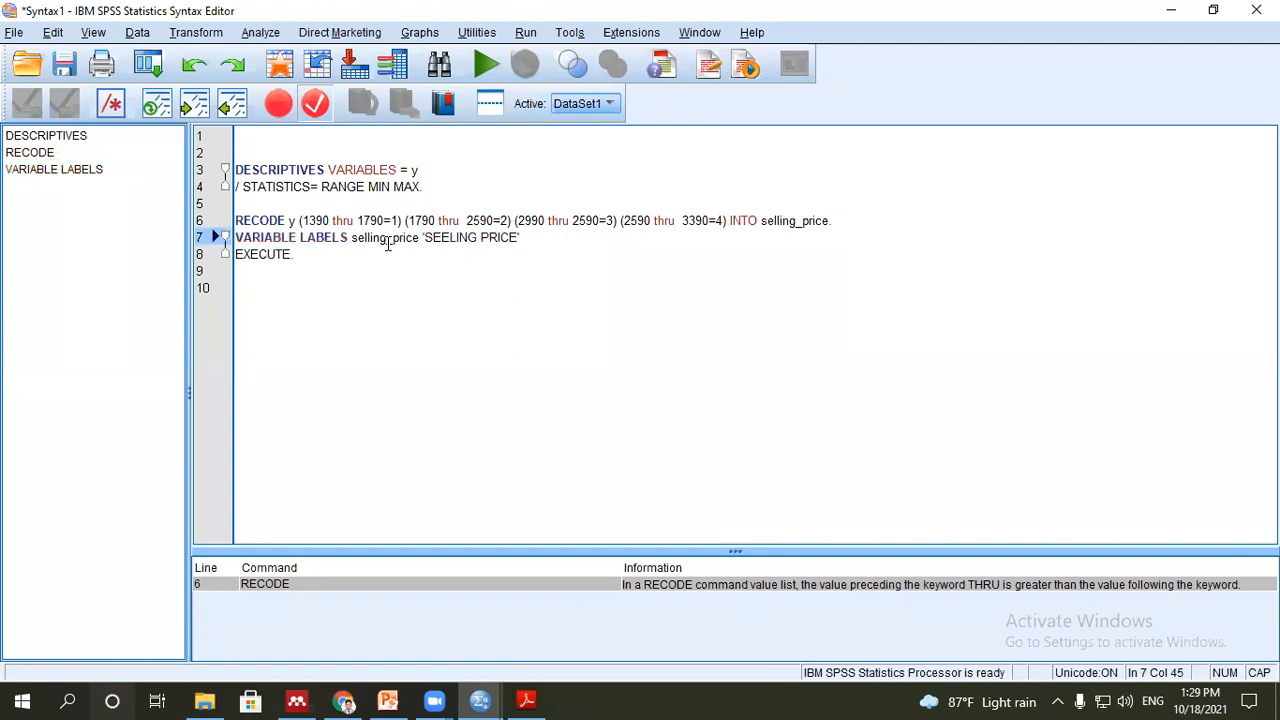
text(.)
- Run only the RECODE, VARIABLE LABELS and EXECUTE commands for selling_price and return to the syntax file
click(376, 268)
drag(337, 268, 221, 220)
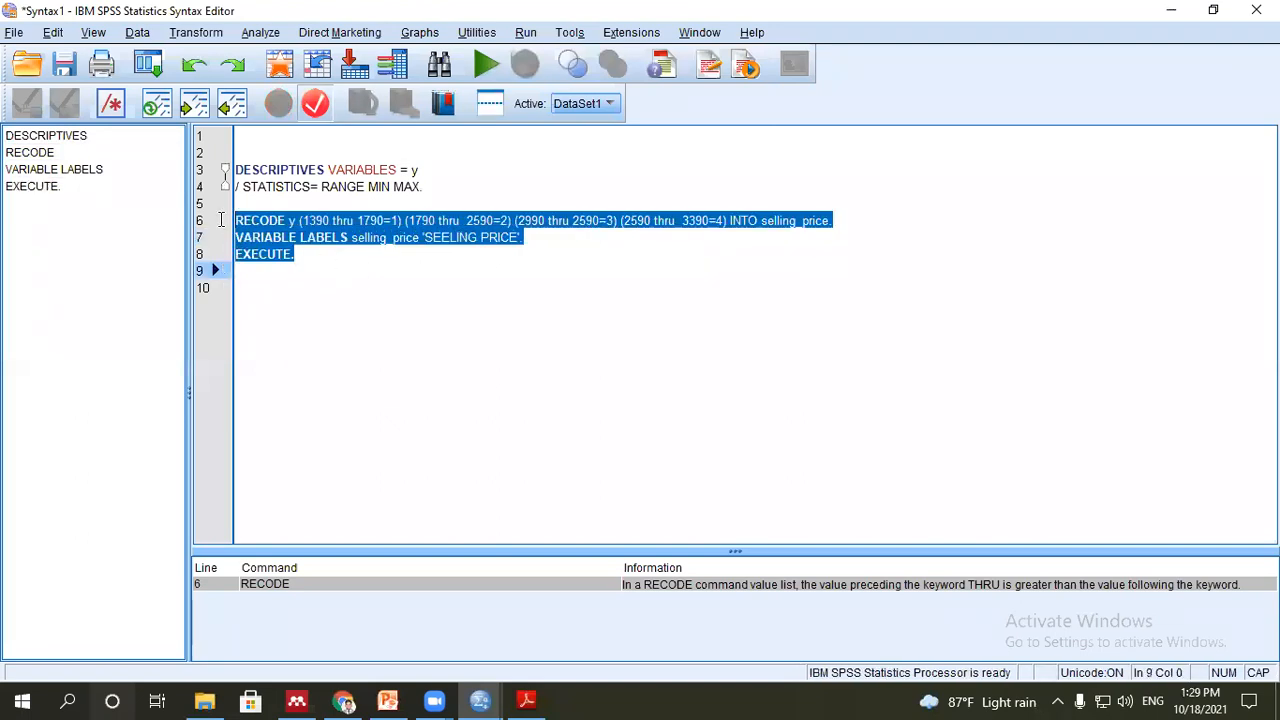
click(486, 64)
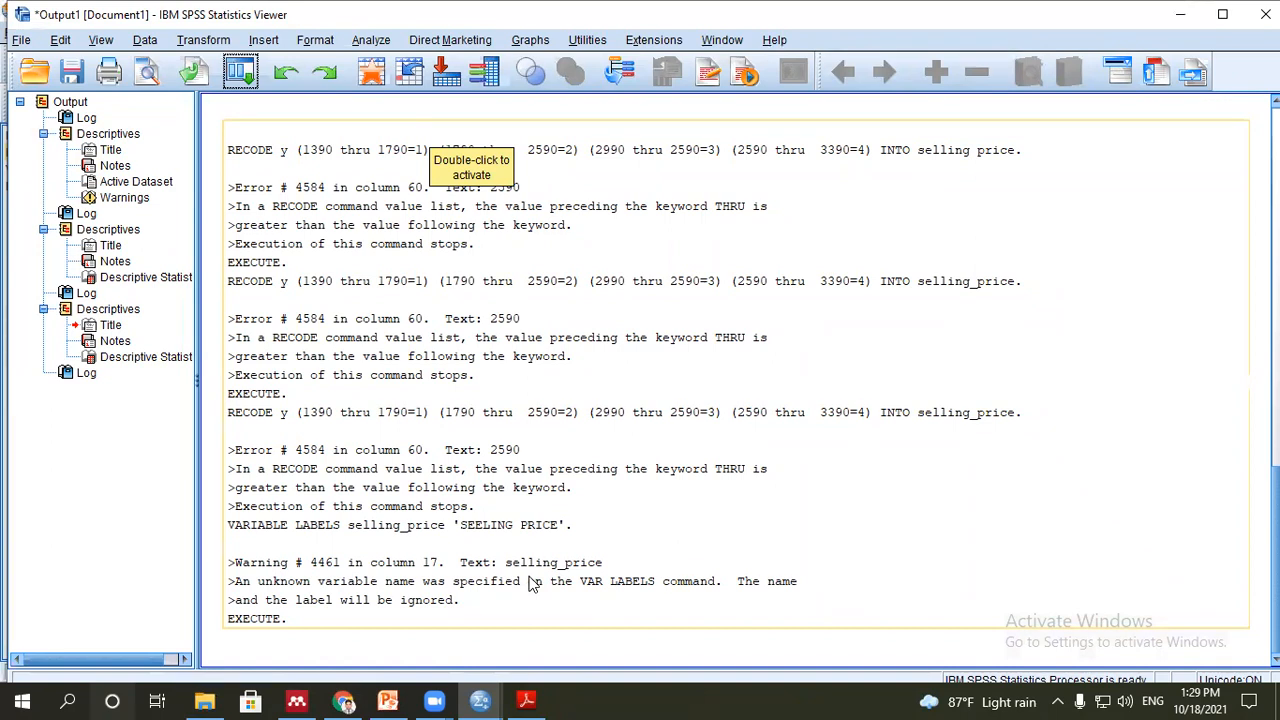
mouse_move(480, 700)
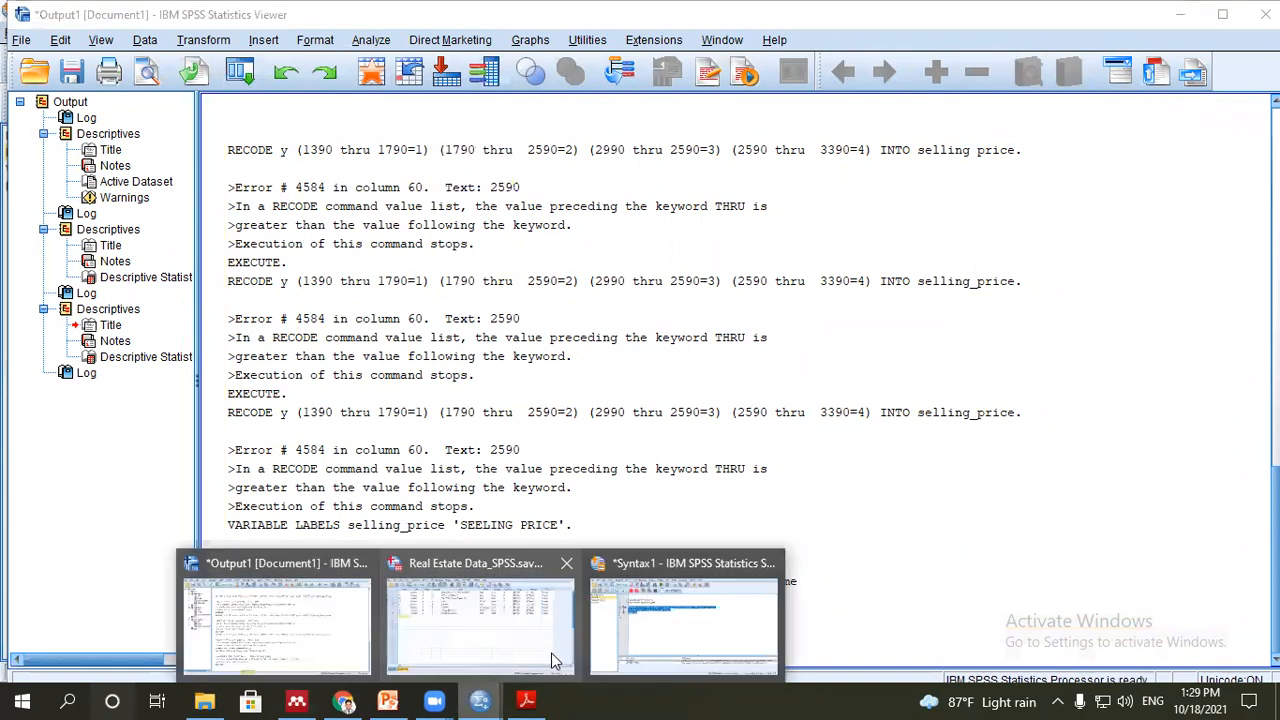
click(645, 645)
click(689, 358)
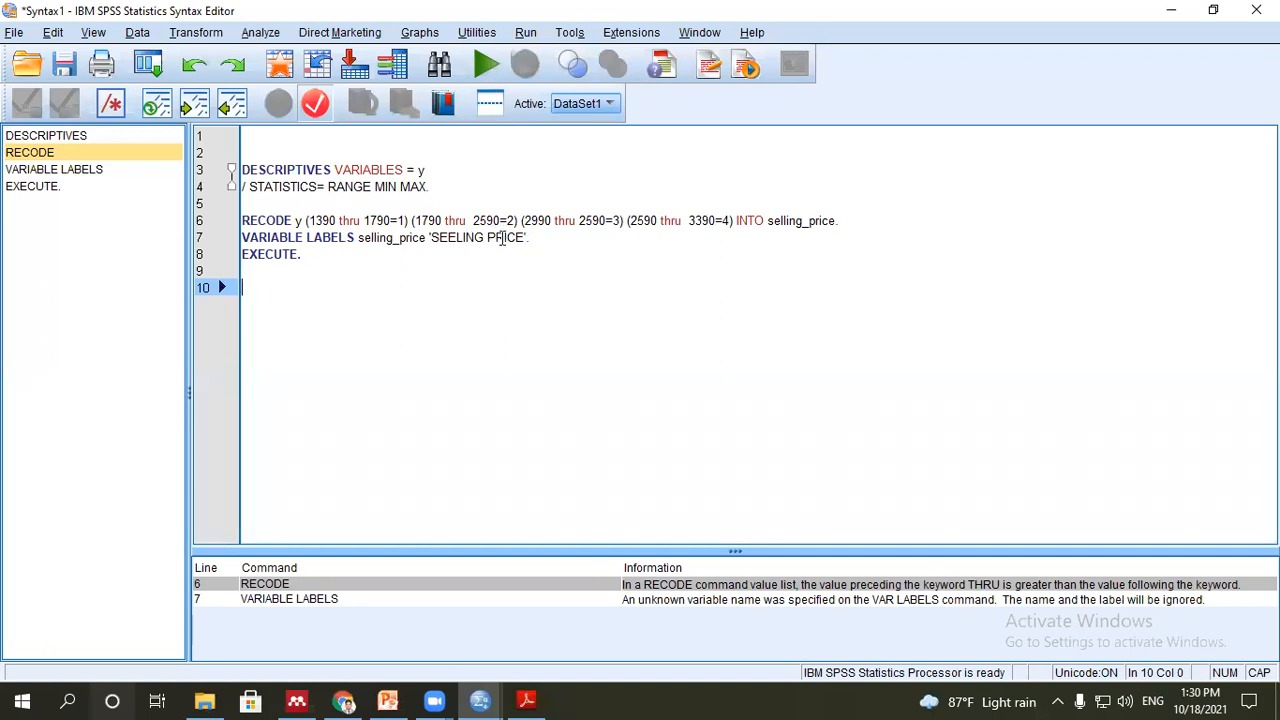
- Correct the last two RECODE classes to read (2590 thru 2990=3) and (2990 thru 3390=4)
click(531, 220)
key(Delete)
text(5)
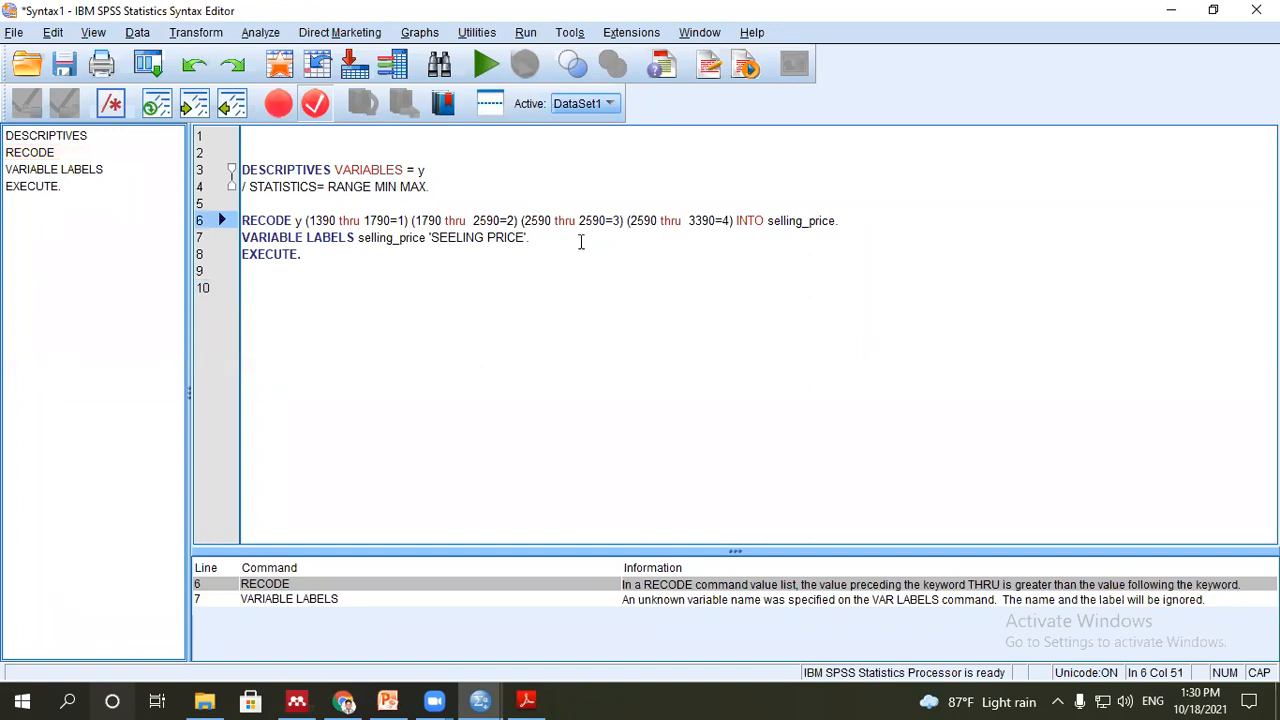
drag(587, 222, 596, 235)
text(9)
click(645, 234)
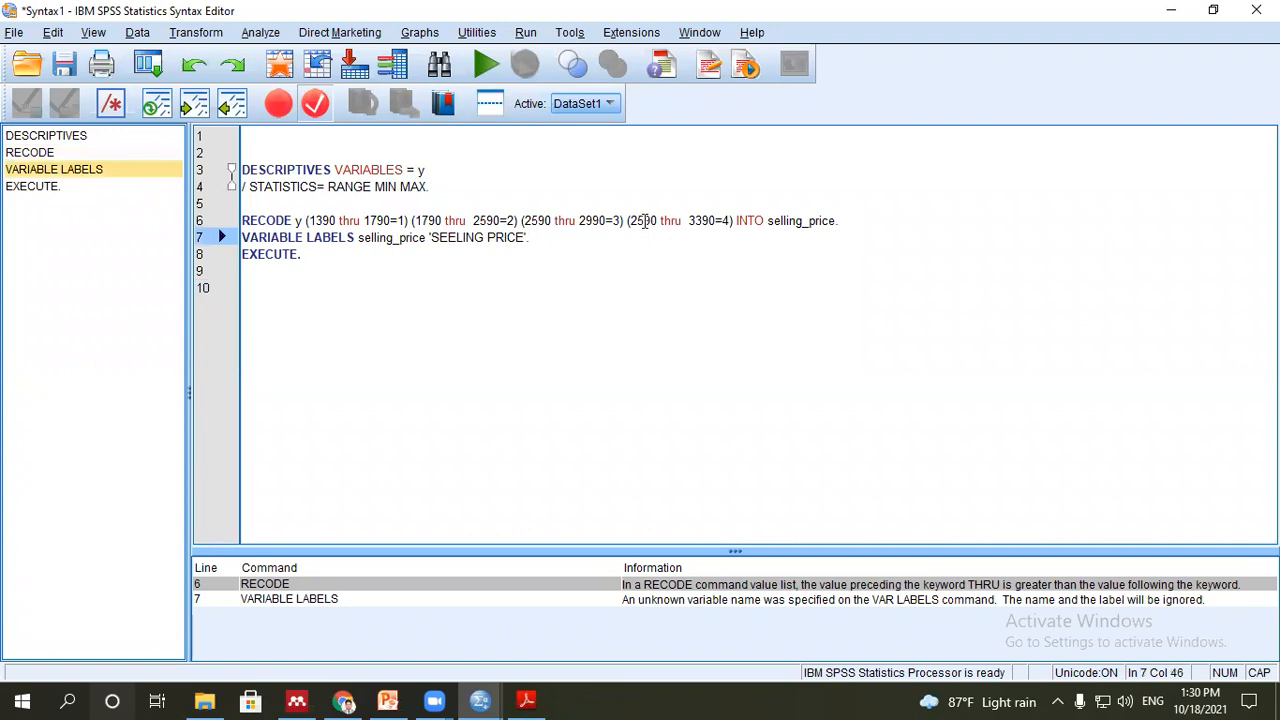
drag(647, 221, 641, 223)
text(9)
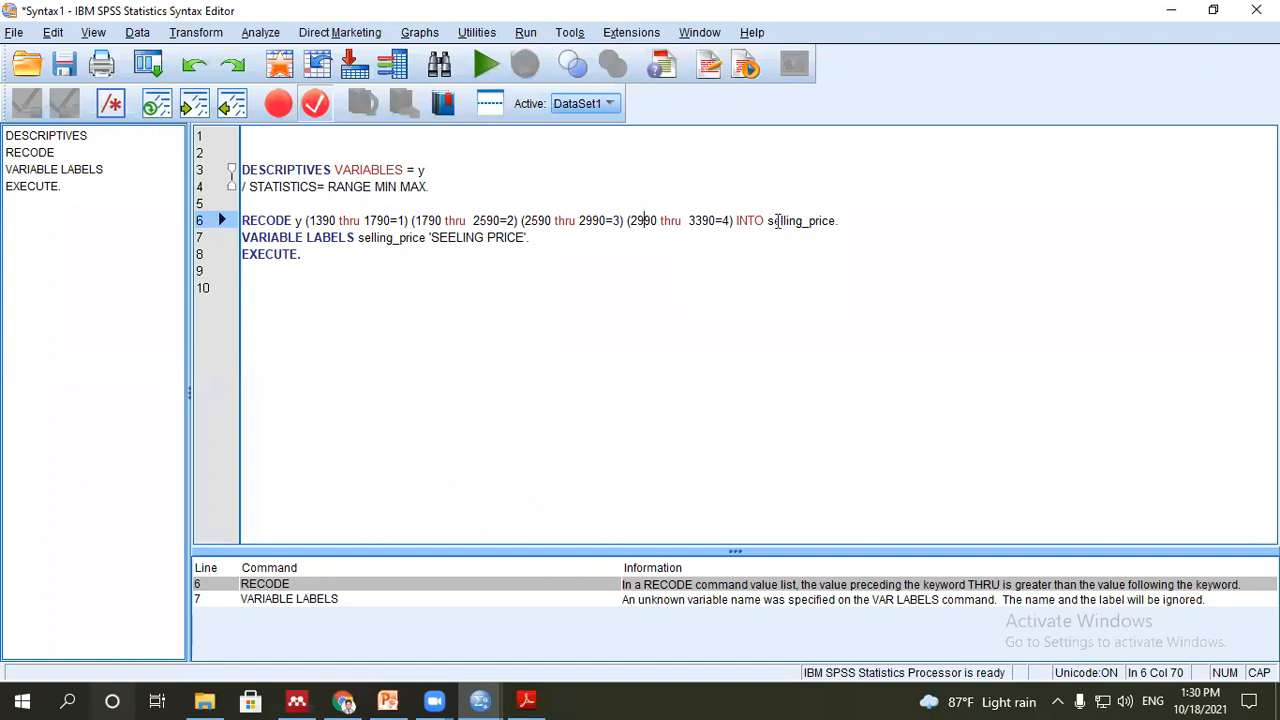
- Change the RECODE target variable's name to y_price
mouse_move(767, 221)
mouse_down()
mouse_move(828, 222)
mouse_move(767, 221)
mouse_up()
click(828, 237)
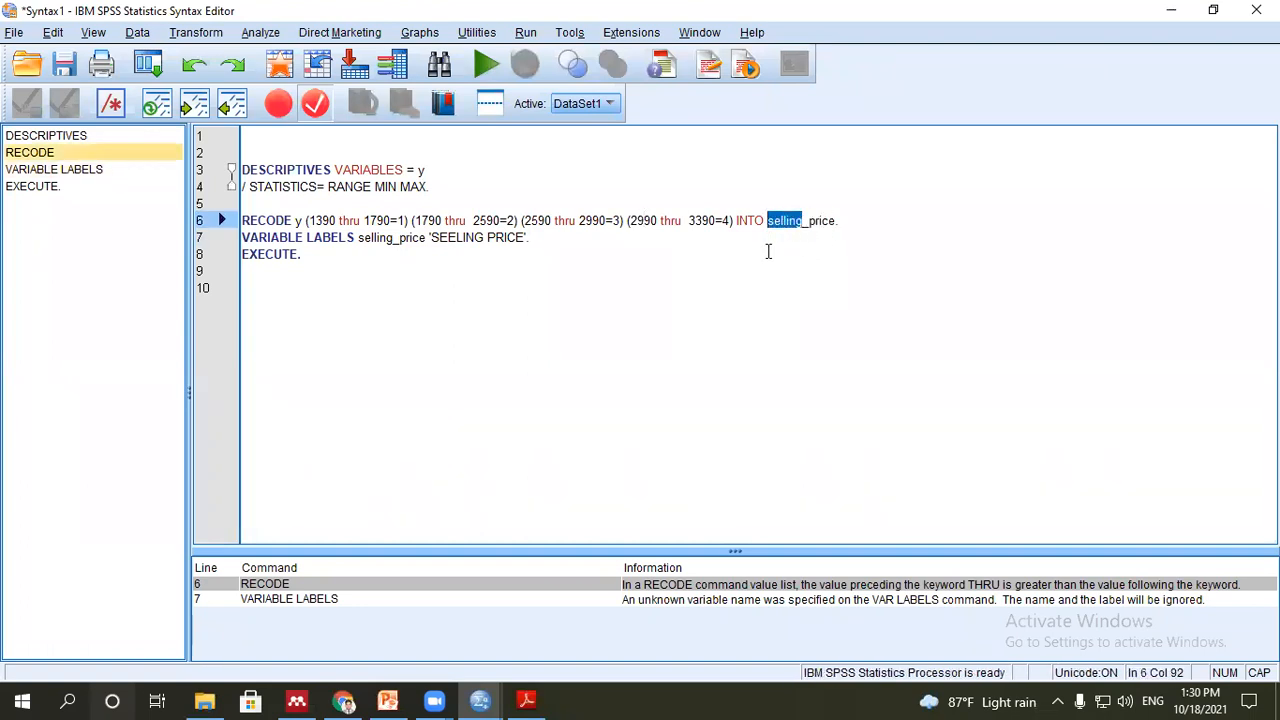
text(Y)
key(BackSpace)
text(y)
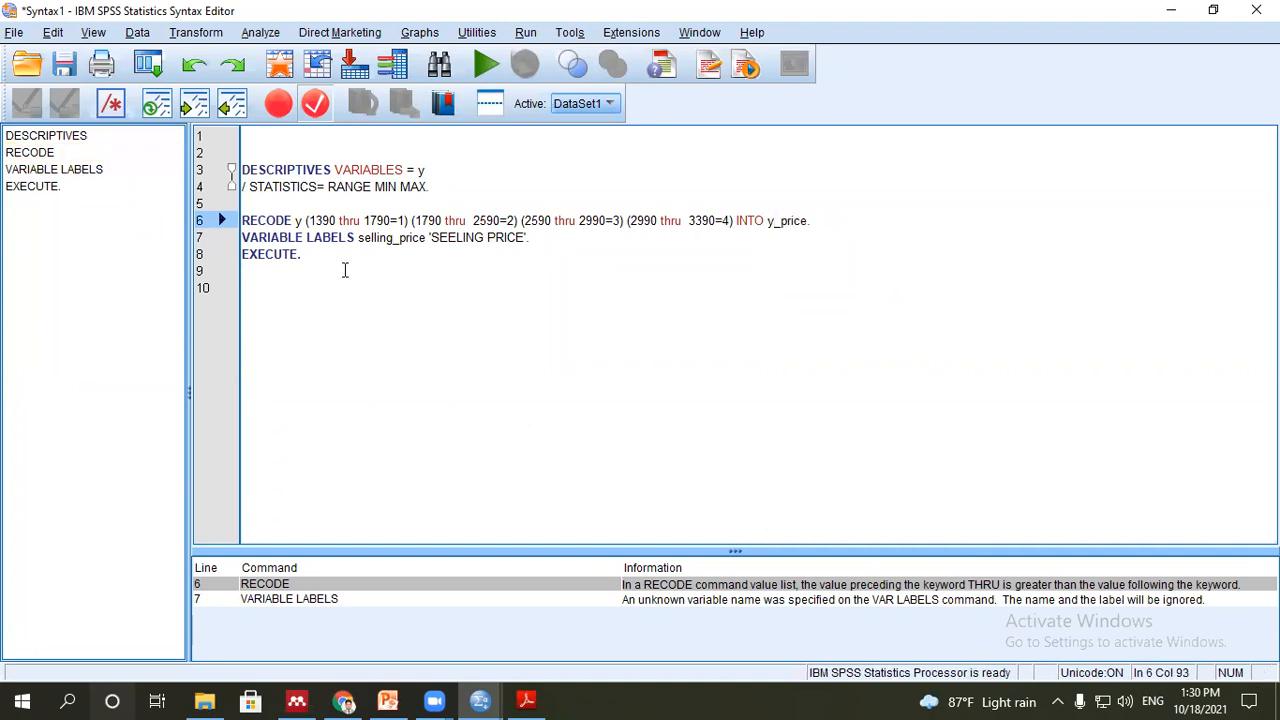
click(436, 176)
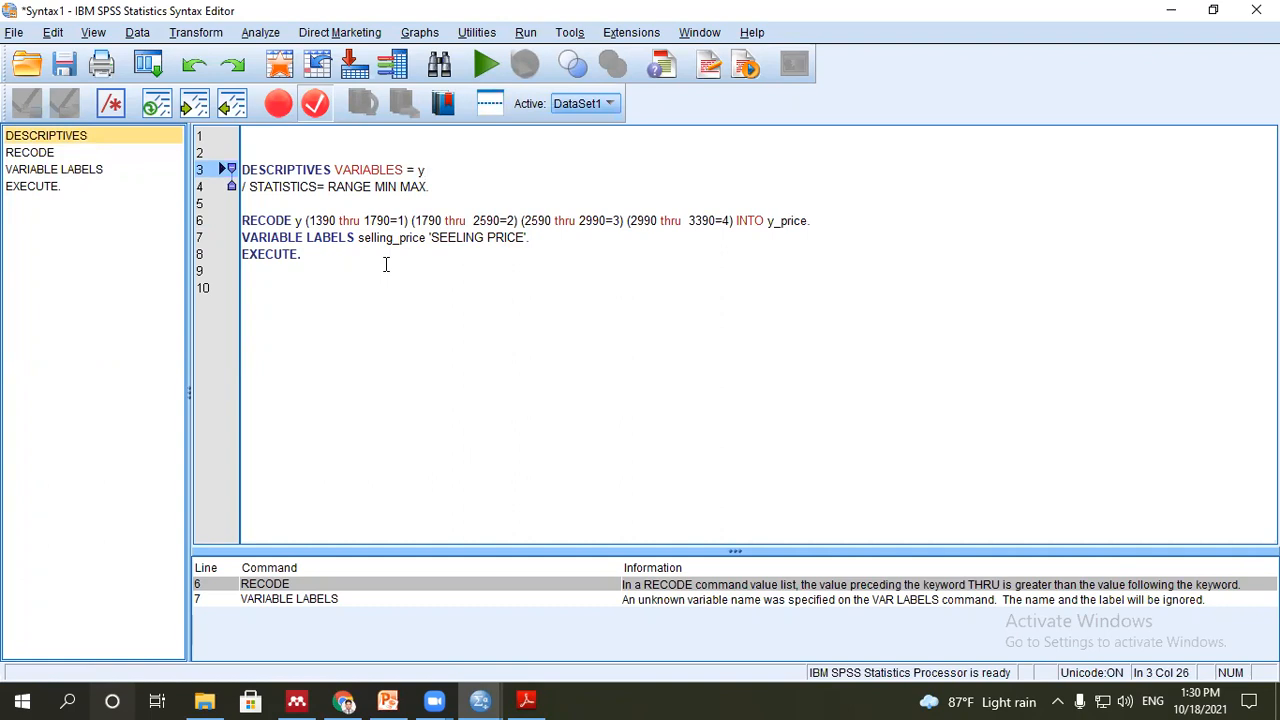
- Replace selling_price in the VARIABLE LABELS command with the copied target name y_price
double_click(770, 220)
key(ctrl+c)
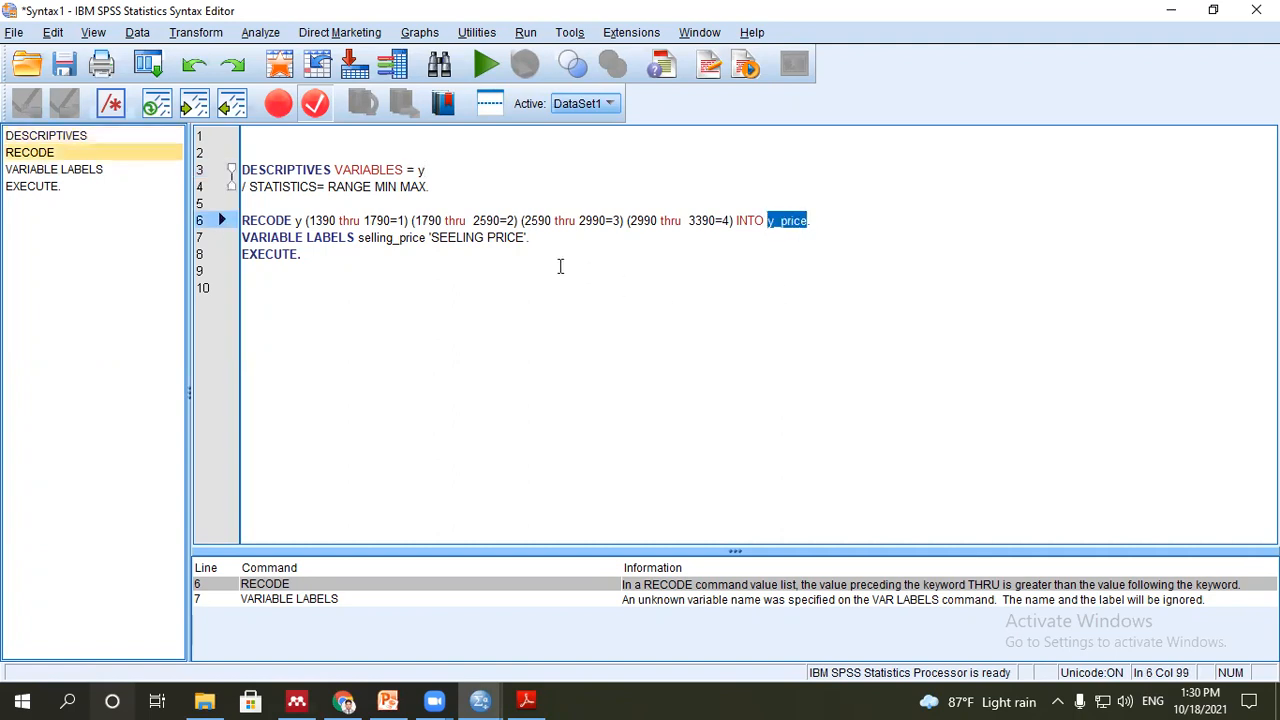
drag(425, 237, 358, 238)
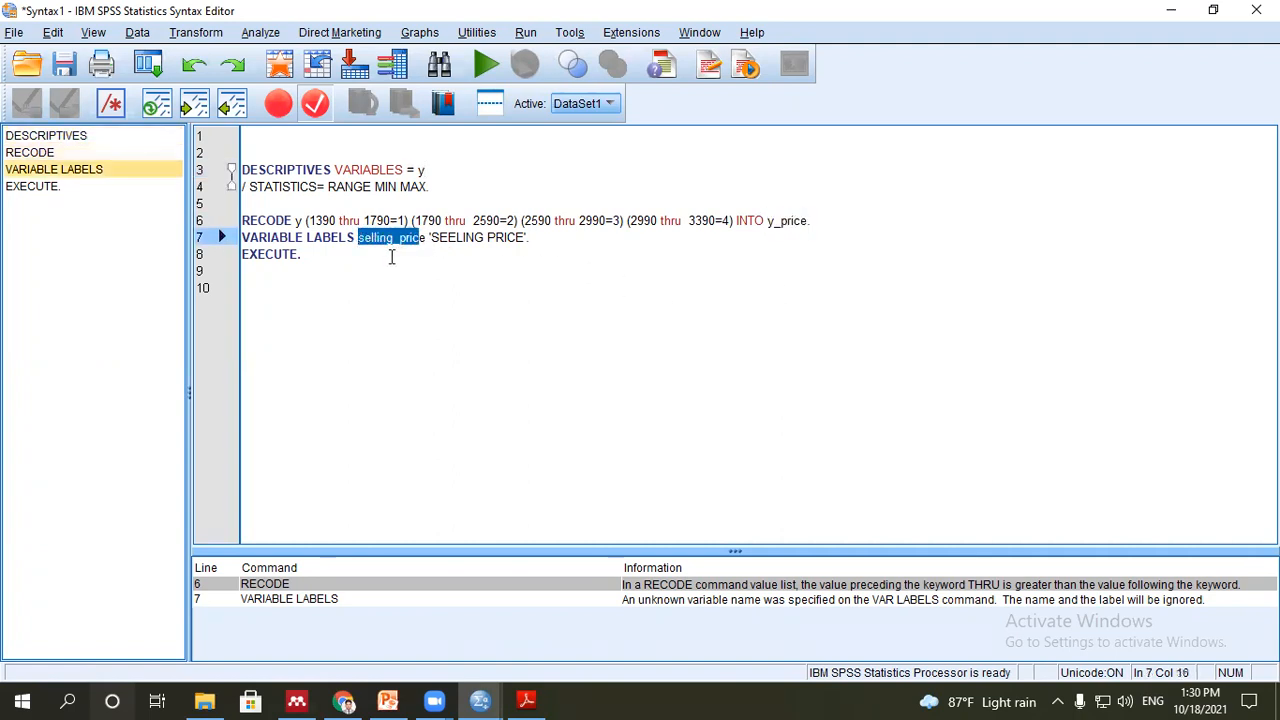
key(ctrl+v)
key(BackSpace)
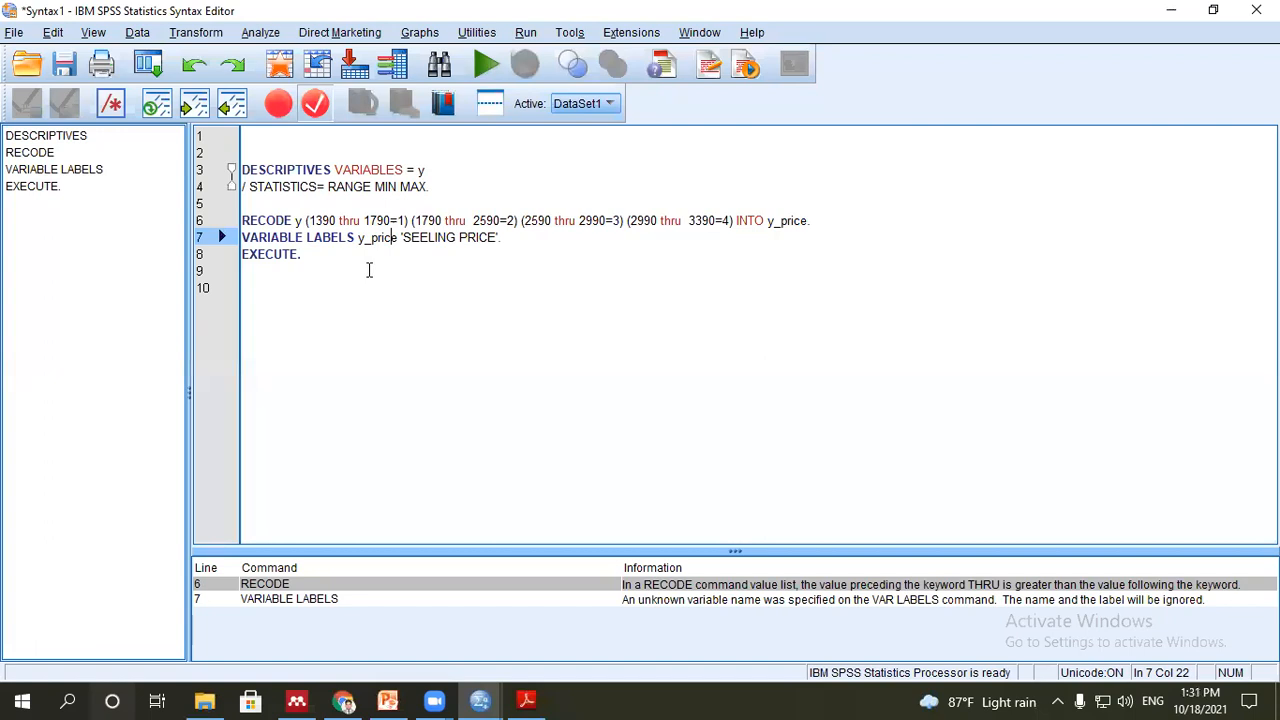
- Run the RECODE, VARIABLE LABELS and EXECUTE commands on lines 6 to 8 and open the data editor's variable list
drag(309, 272, 240, 218)
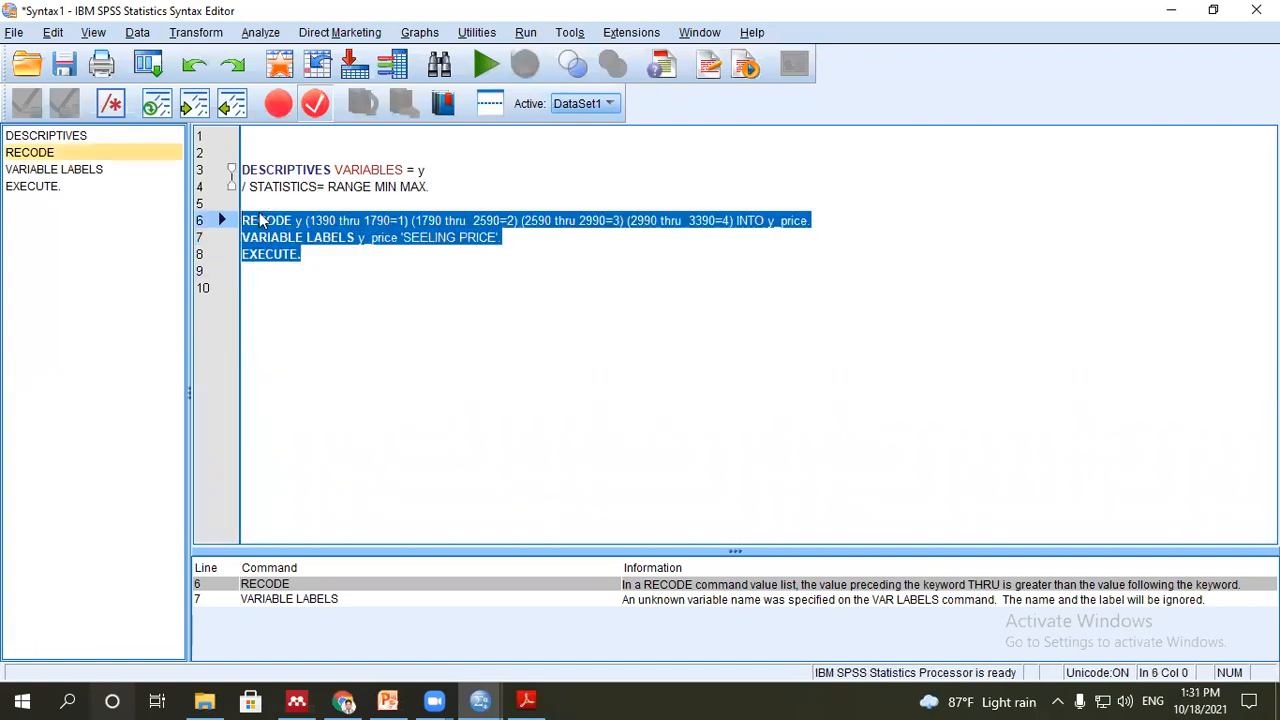
click(483, 67)
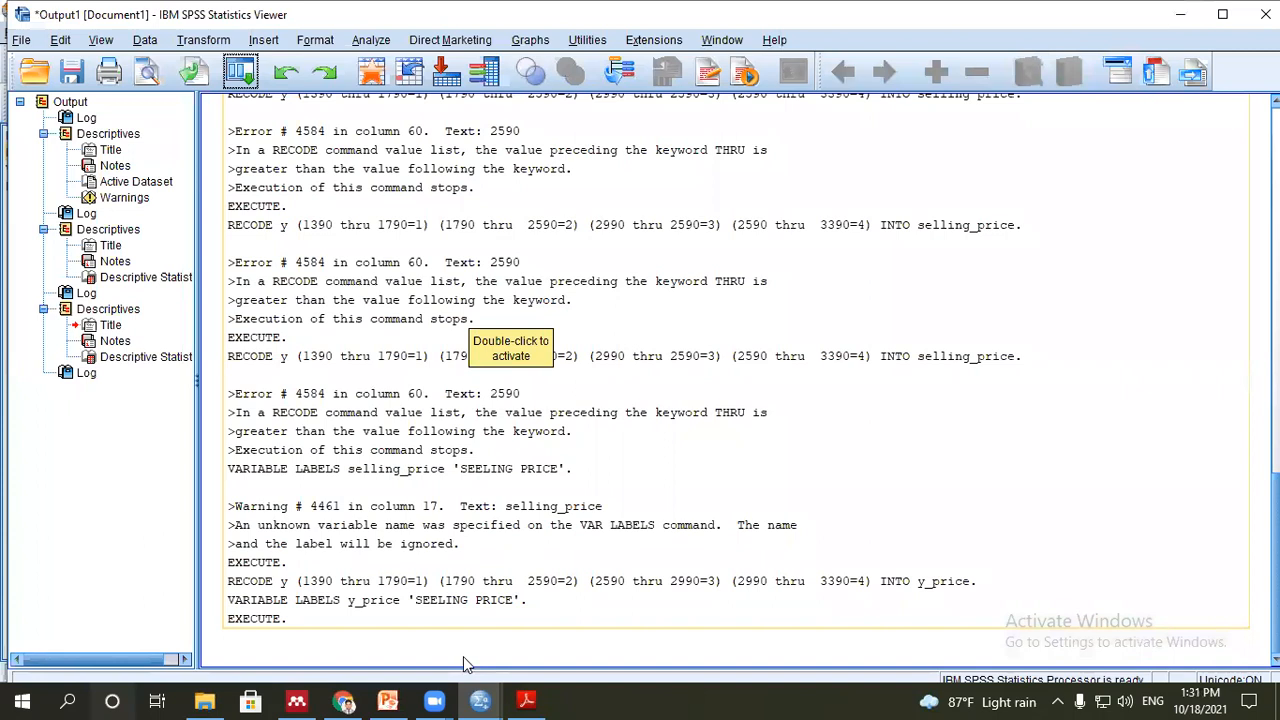
mouse_move(480, 700)
click(533, 625)
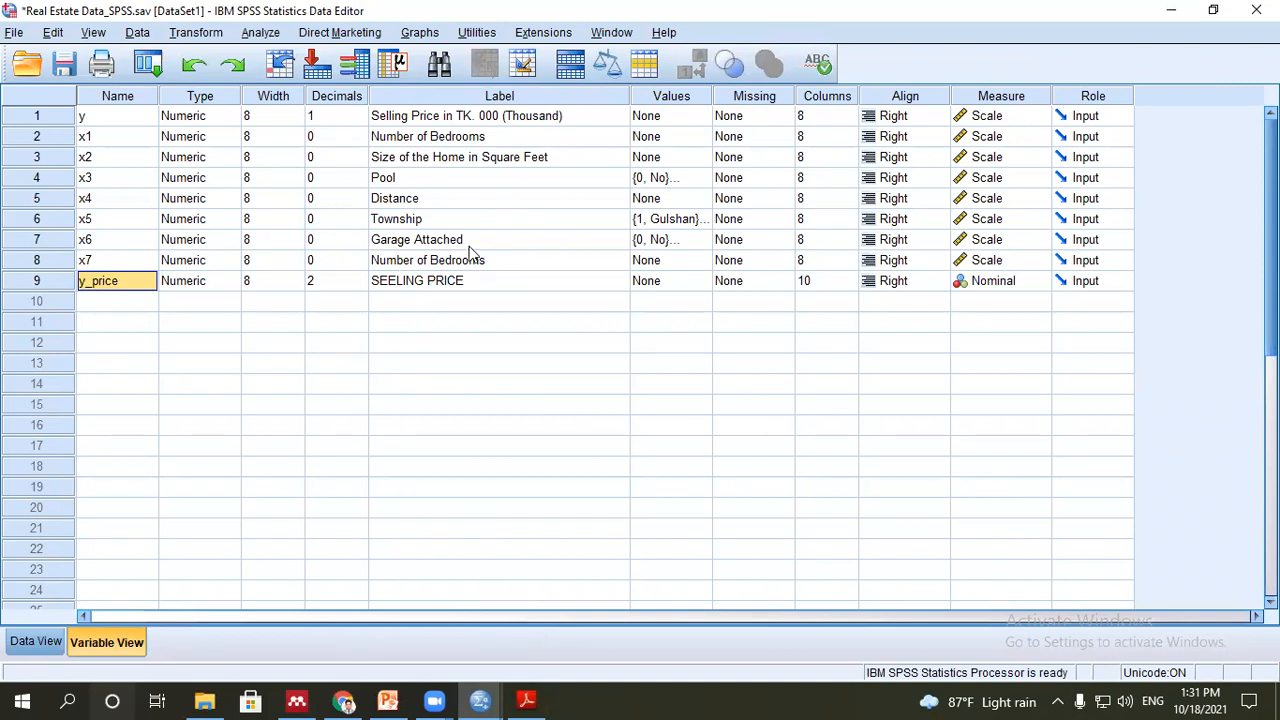
- Examine the label of the new y_price variable in the variable list and return to the syntax file
click(480, 281)
drag(482, 281, 369, 281)
click(429, 303)
click(451, 281)
drag(466, 281, 368, 266)
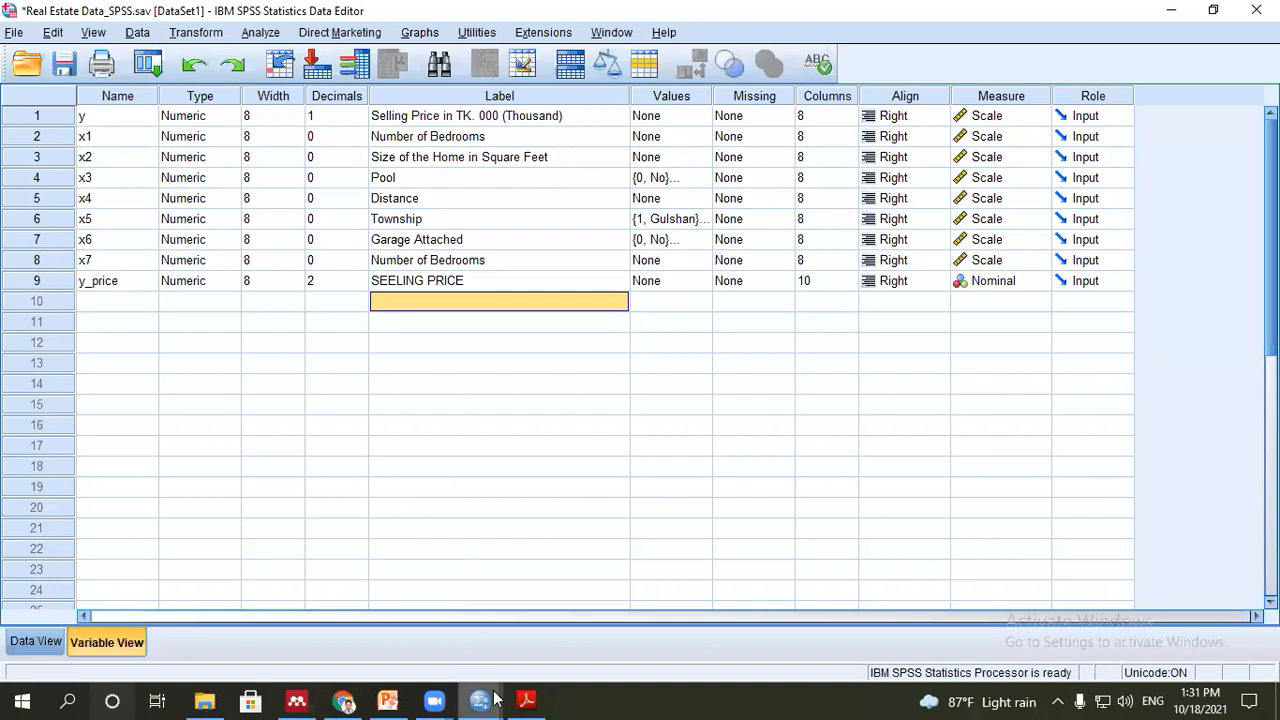
mouse_move(480, 700)
click(678, 655)
click(421, 352)
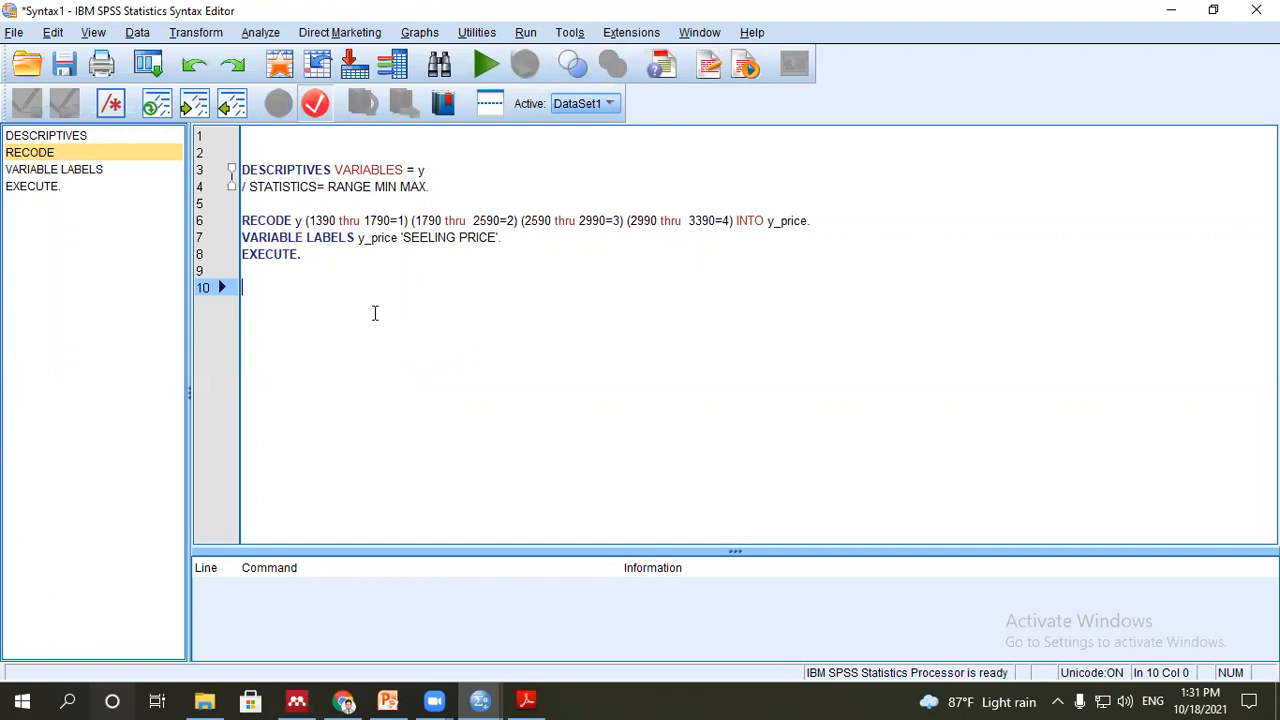
- Correct the spelling of the y_price label in the VARIABLE LABELS command to 'SELLING PRICE'
drag(301, 255, 229, 176)
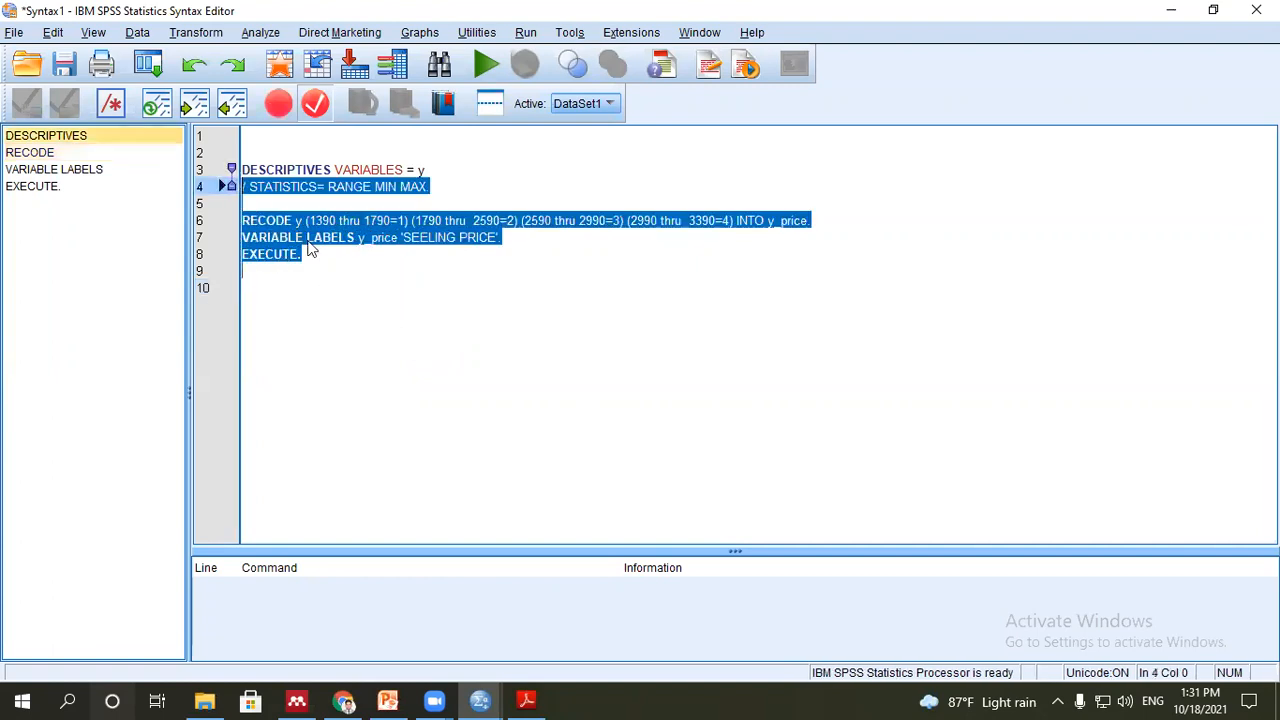
click(307, 240)
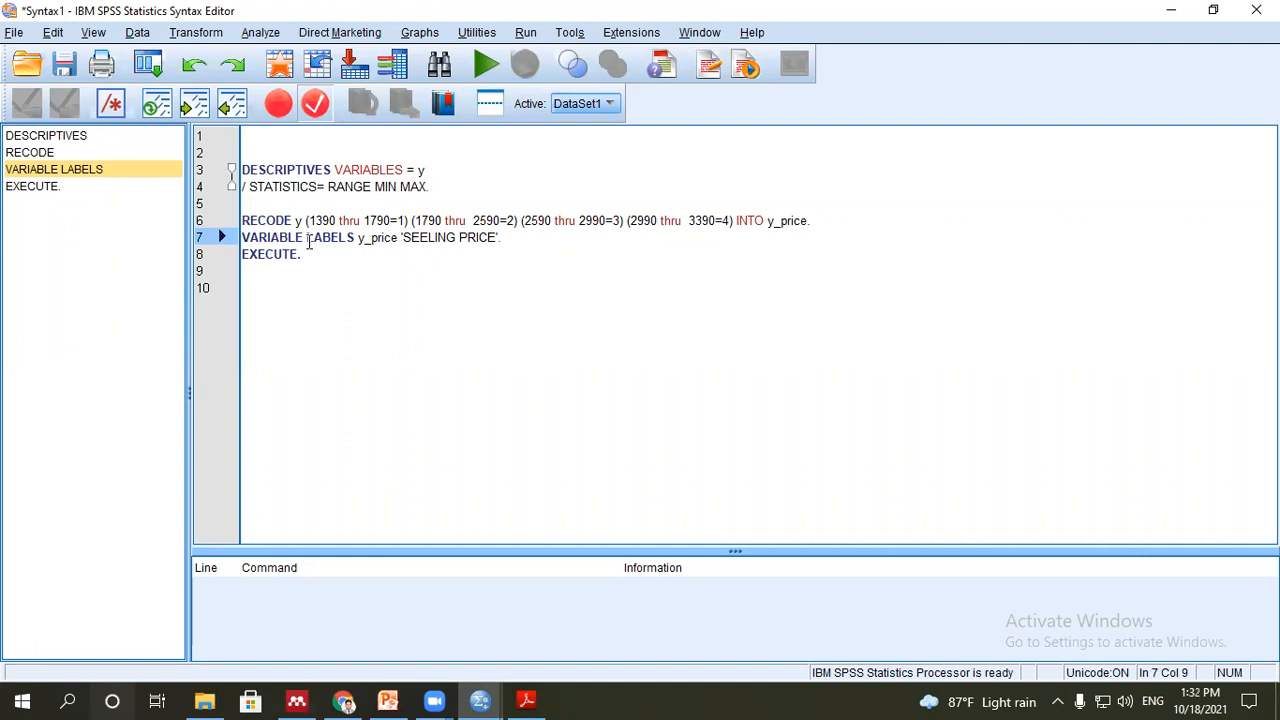
click(430, 237)
key(BackSpace)
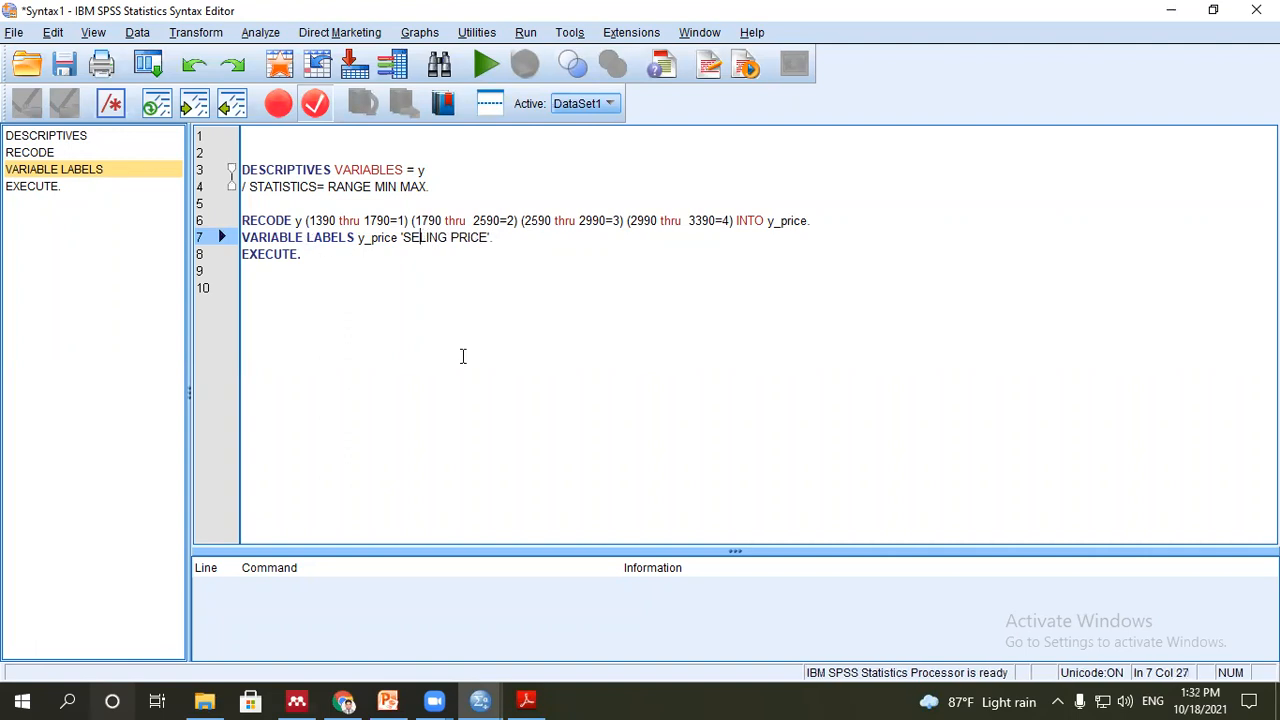
key(Right)
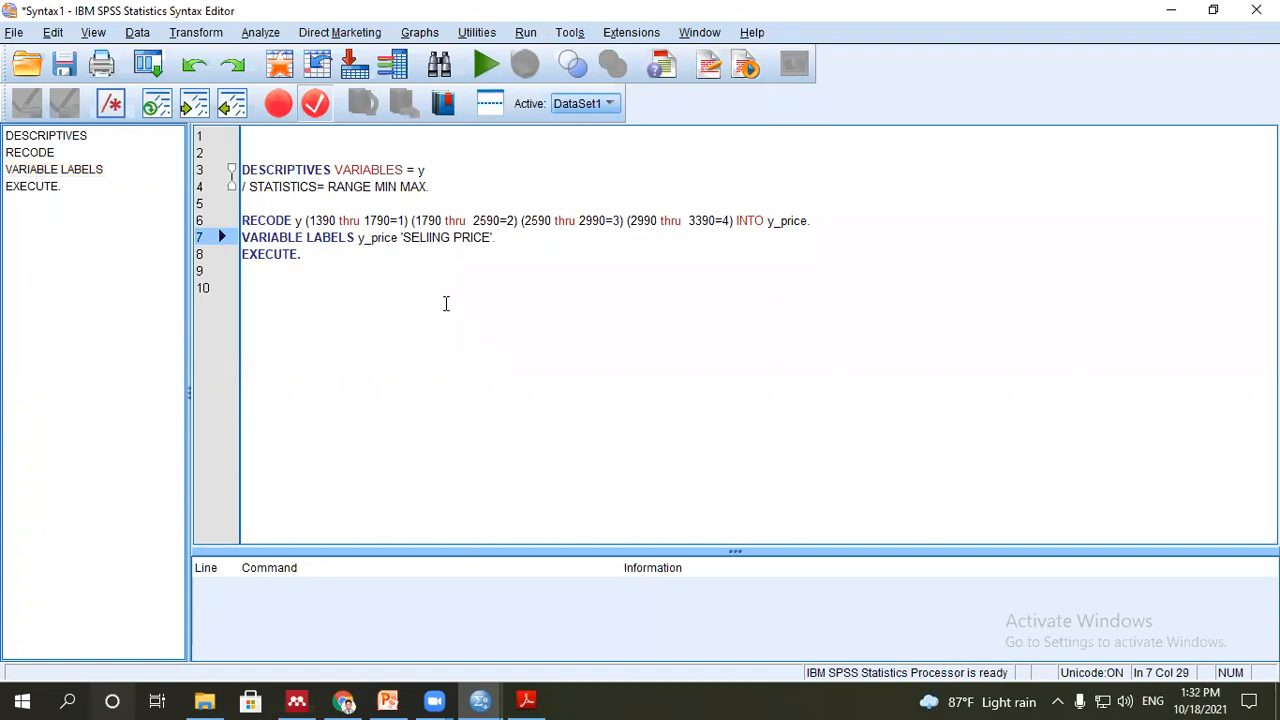
key(Caps_Lock)
text(L)
click(440, 302)
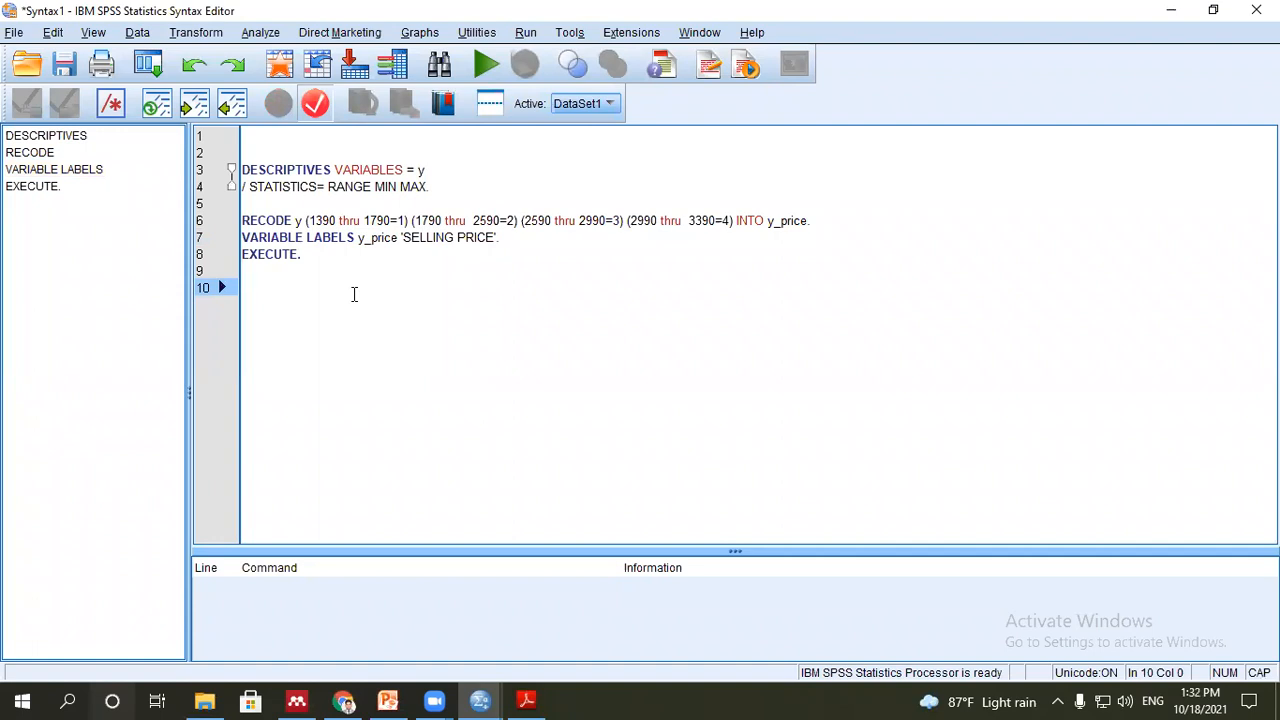
- Switch to the lecture presentation in PowerPoint, start the slide show, look at the SPSS Syntax slide and return to the title slide
click(389, 700)
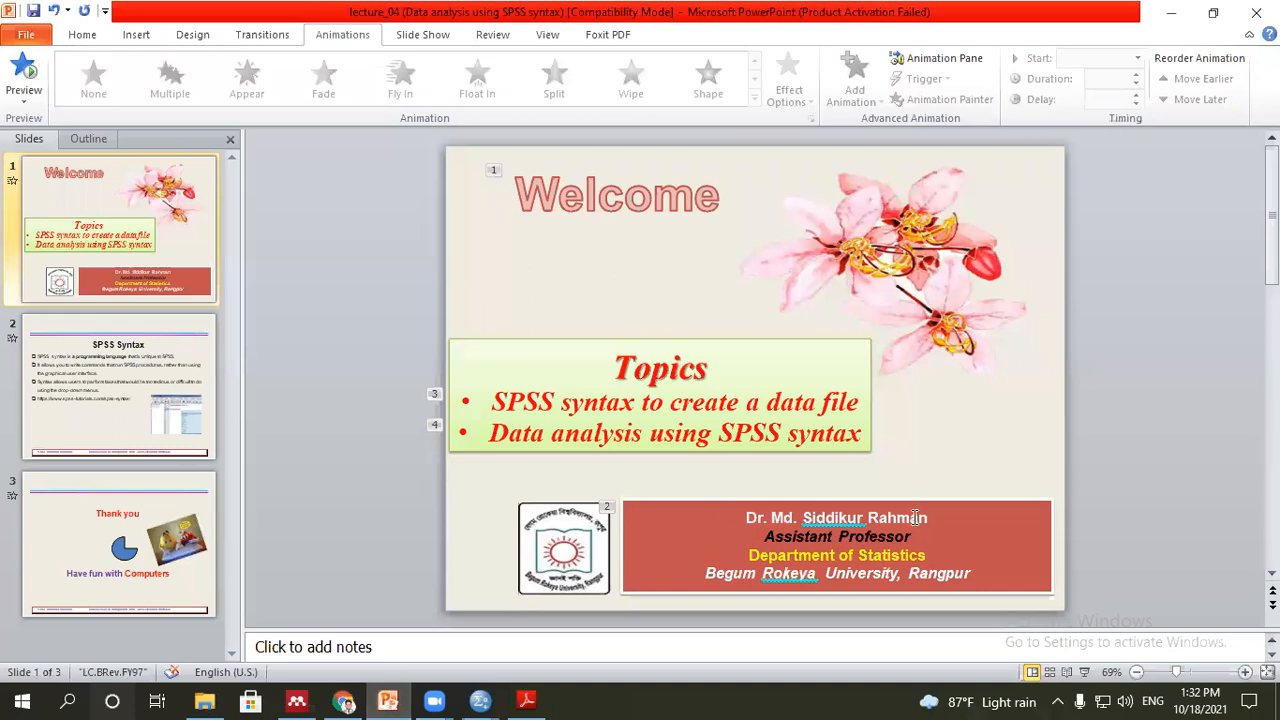
click(1084, 672)
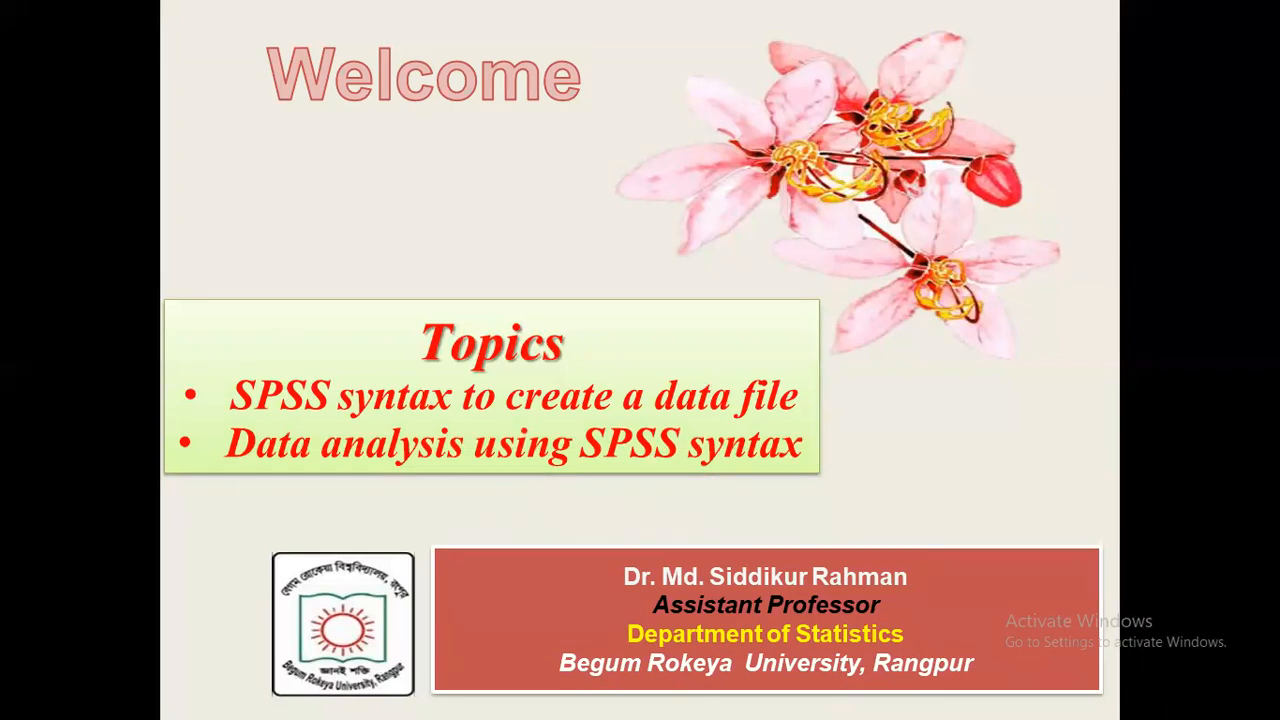
key(Right)
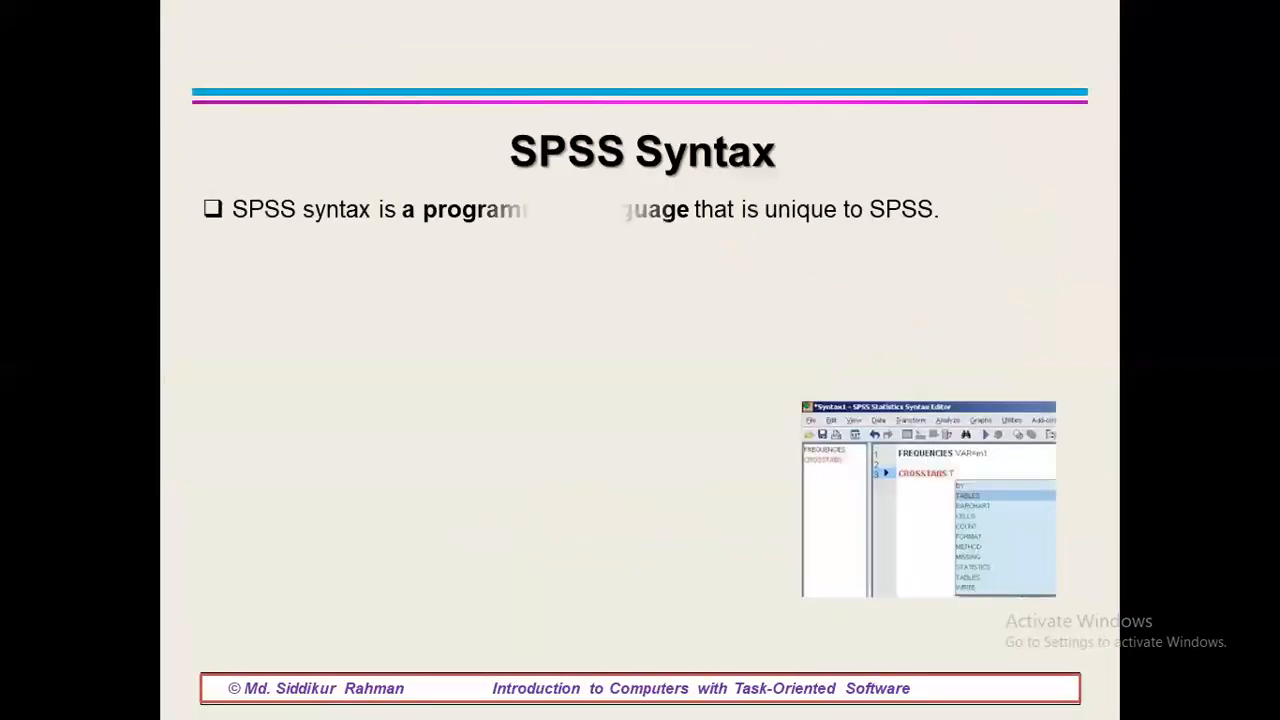
key(Left)
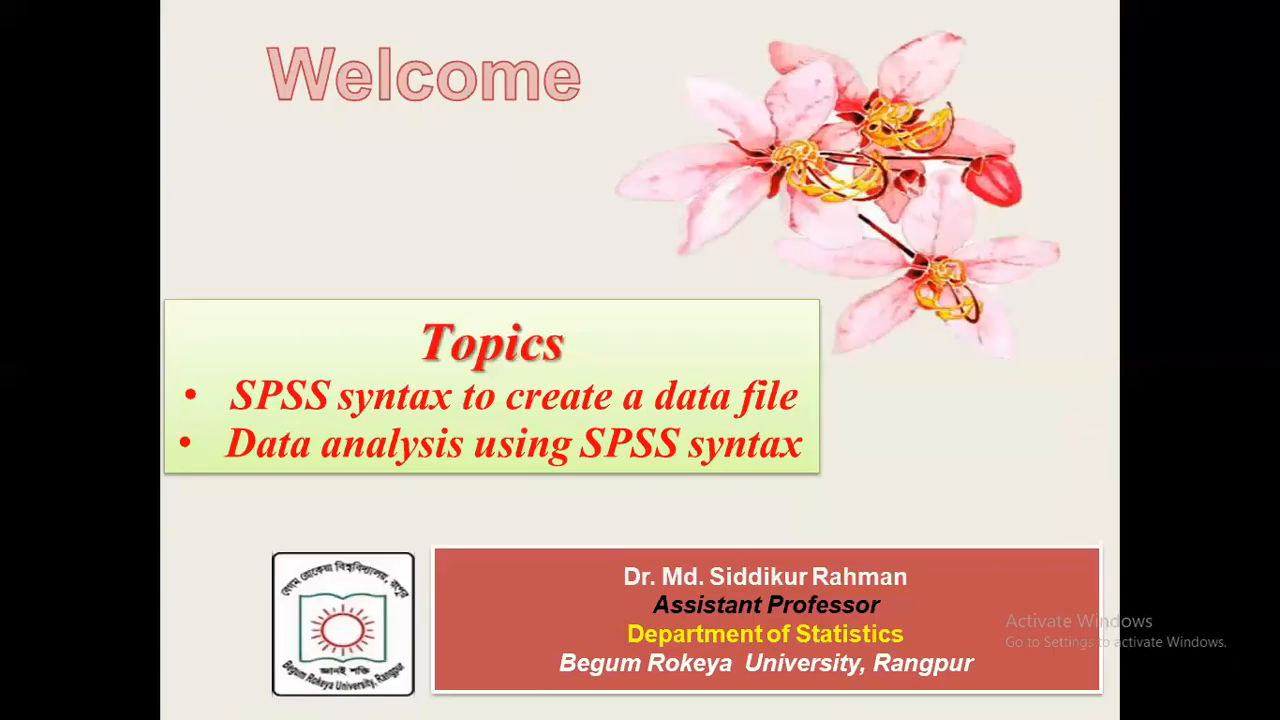